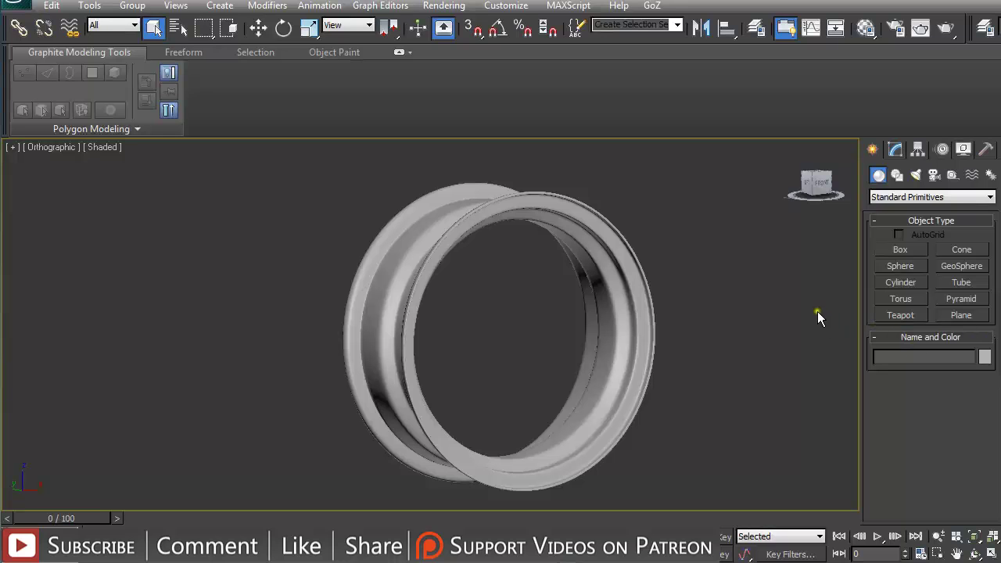
# - Orbit around the finished gray rim and switch to a perspective view of it
pyautogui.keyDown('alt'); pyautogui.moveTo(658, 332); pyautogui.dragTo(701, 329, button='middle'); pyautogui.keyUp('alt')
pyautogui.keyDown('alt'); pyautogui.moveTo(585, 268); pyautogui.dragTo(542, 317, button='middle'); pyautogui.keyUp('alt')
pyautogui.press('p')
pyautogui.scroll(-4, 543, 286)
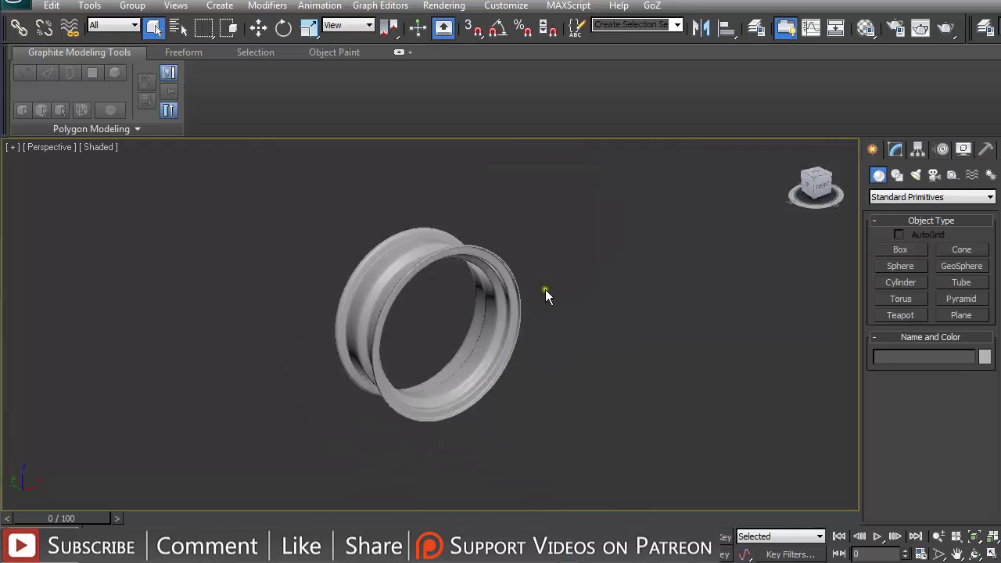
pyautogui.scroll(5, 545, 290)
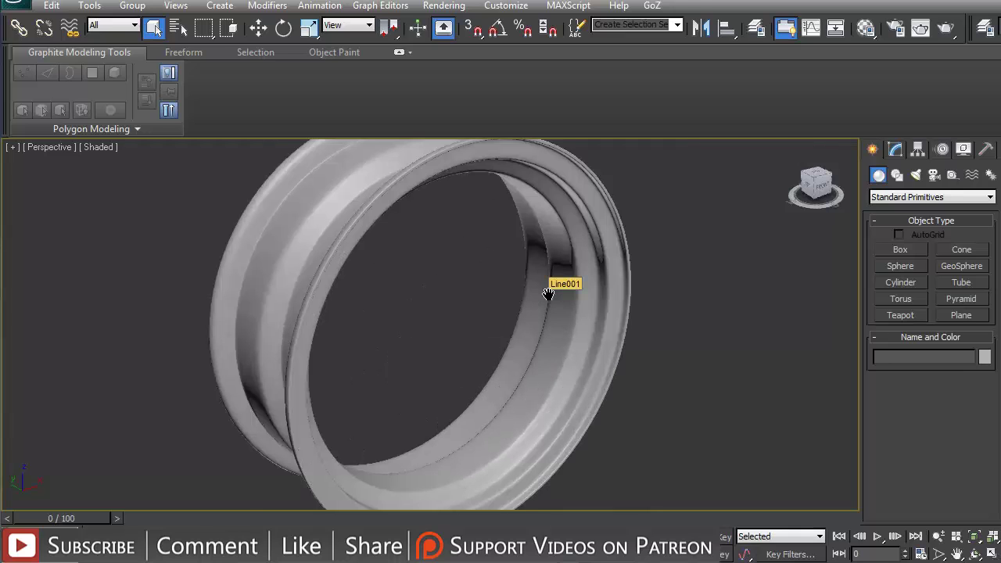
pyautogui.scroll(-2, 547, 293)
# - Orbit the rim to face the front, then reset to an empty scene
pyautogui.keyDown('alt'); pyautogui.moveTo(547, 293); pyautogui.dragTo(563, 277, button='middle'); pyautogui.keyUp('alt')
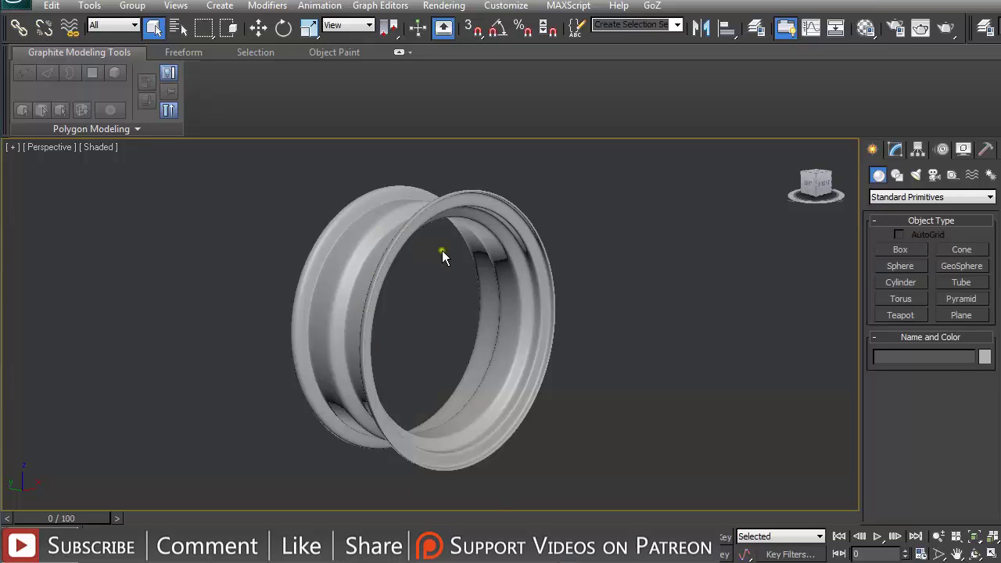
pyautogui.keyDown('alt'); pyautogui.moveTo(460, 263); pyautogui.dragTo(384, 219, button='middle'); pyautogui.keyUp('alt')
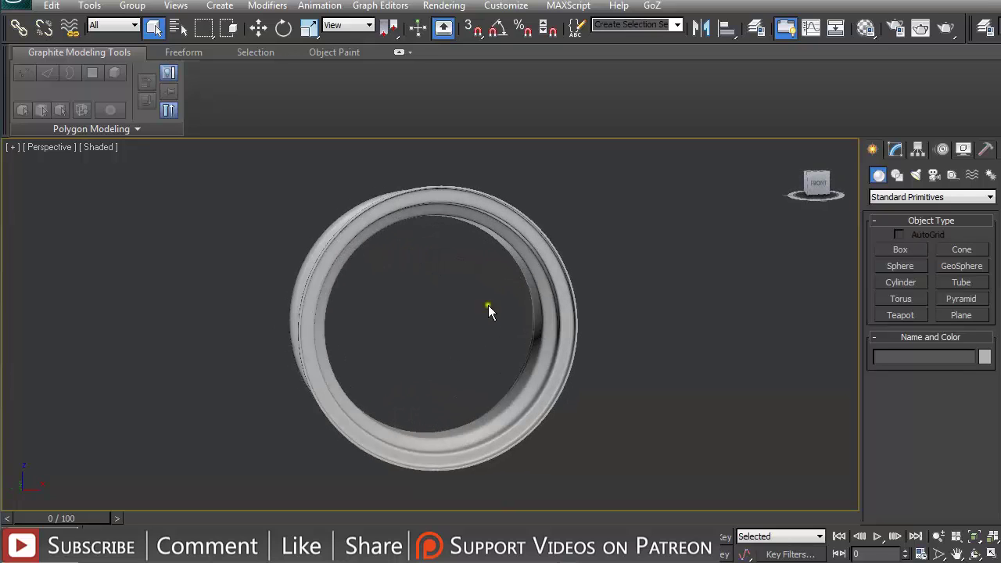
pyautogui.click(14, 8)
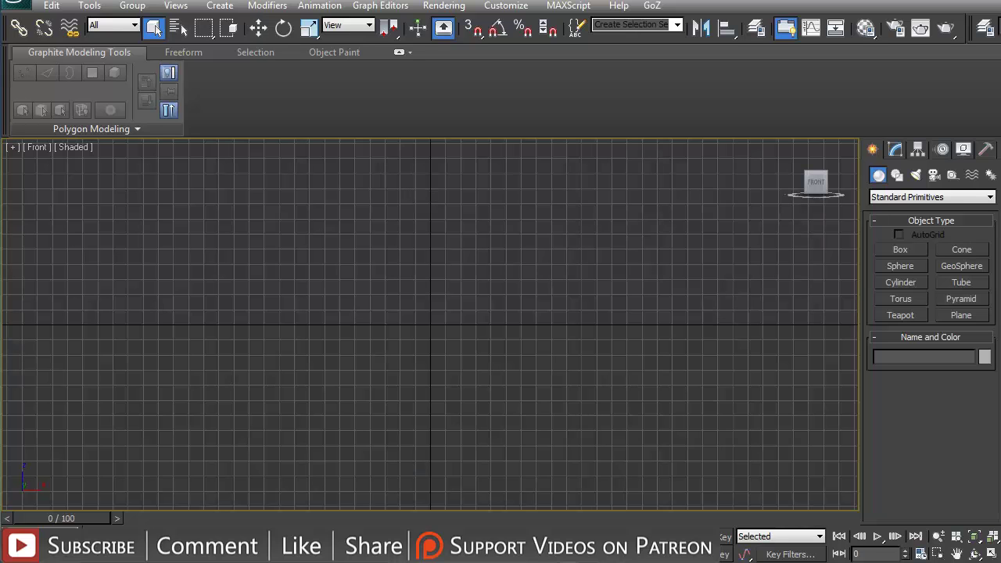
# - Flip from the wheel fitment diagram to the rim-width2 table, then minimize Photo Viewer
pyautogui.hotkey('alt', 'Tab')
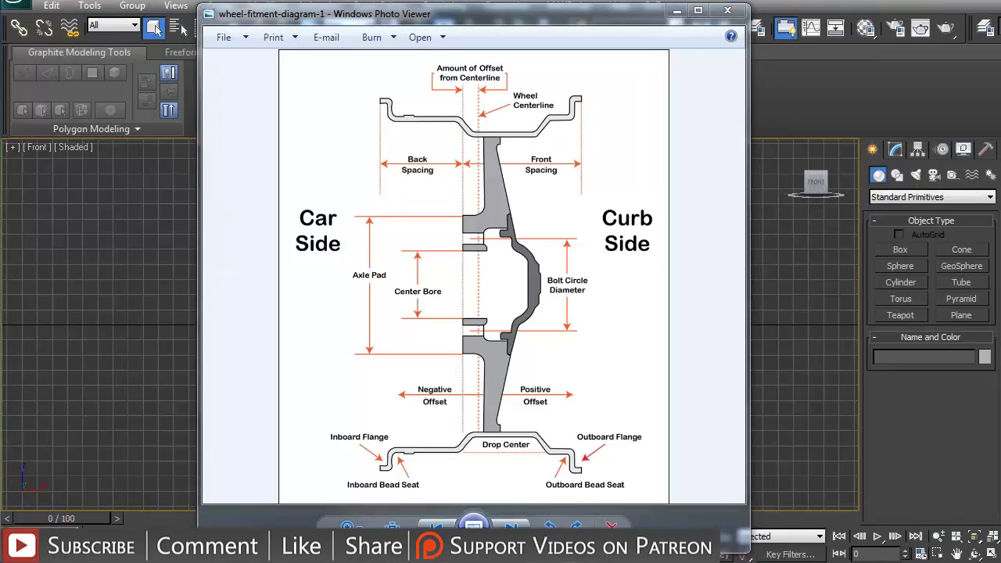
pyautogui.hotkey('alt', 'Tab')
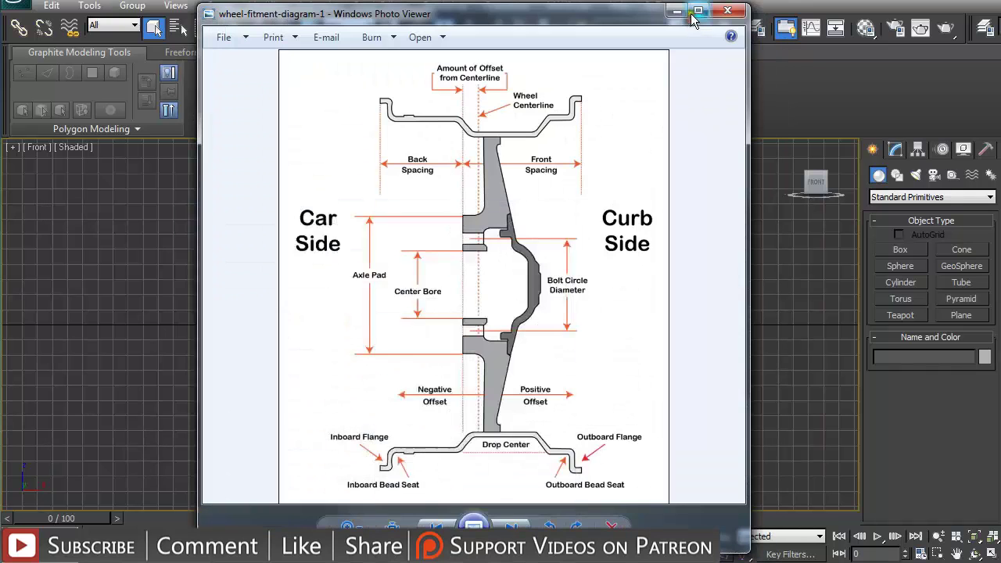
pyautogui.click(694, 15)
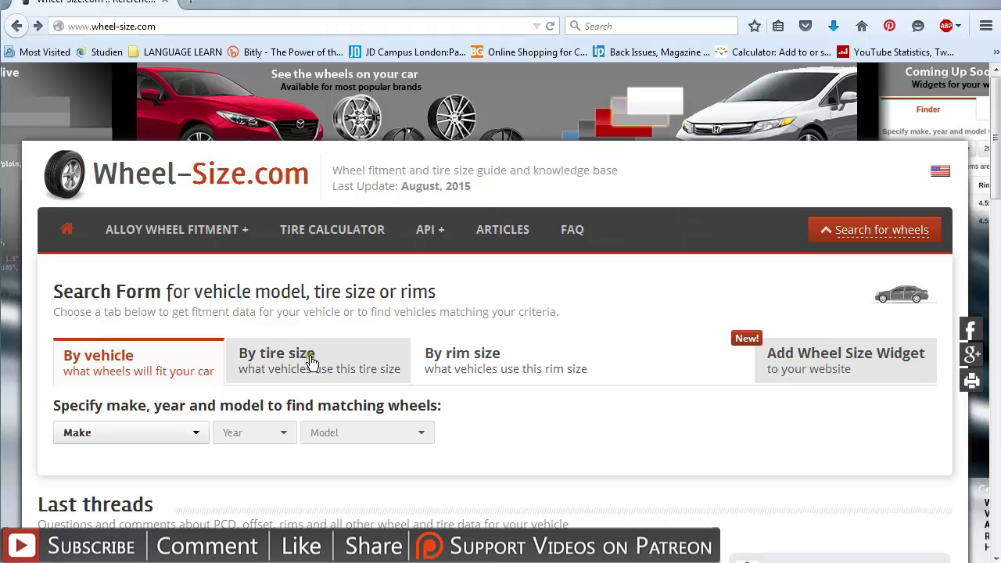
# - Search by rim size: 22-inch diameter, 8.0 width, 8x165.1 bolt pattern, and look at Ram 3500
pyautogui.click(460, 357)
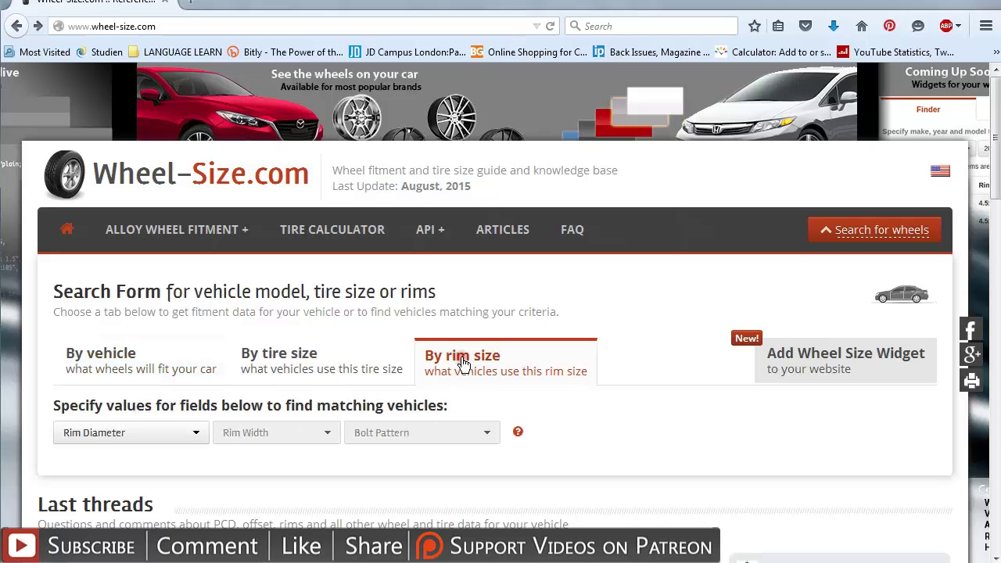
pyautogui.click(201, 436)
pyautogui.scroll(-3, 202, 440)
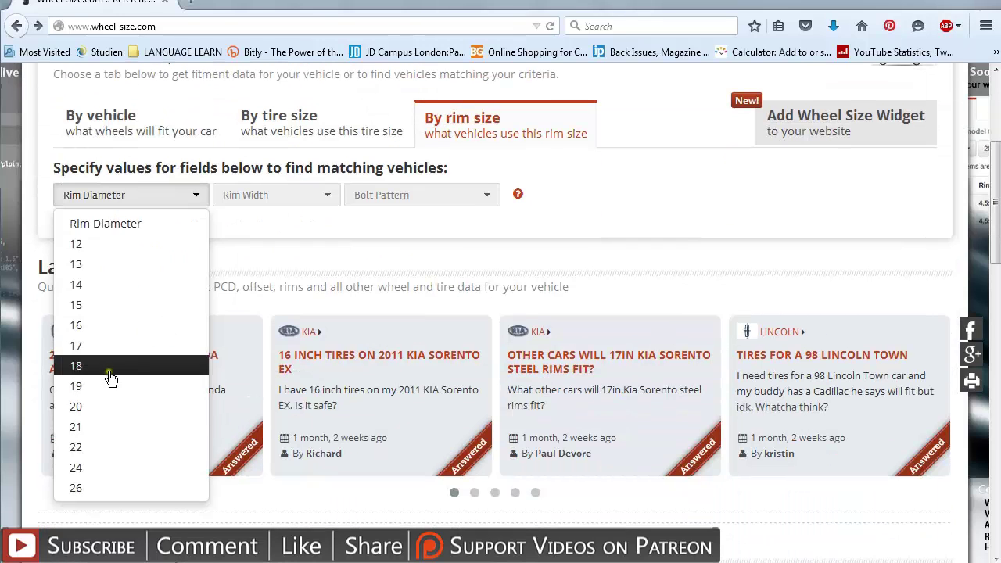
pyautogui.click(105, 447)
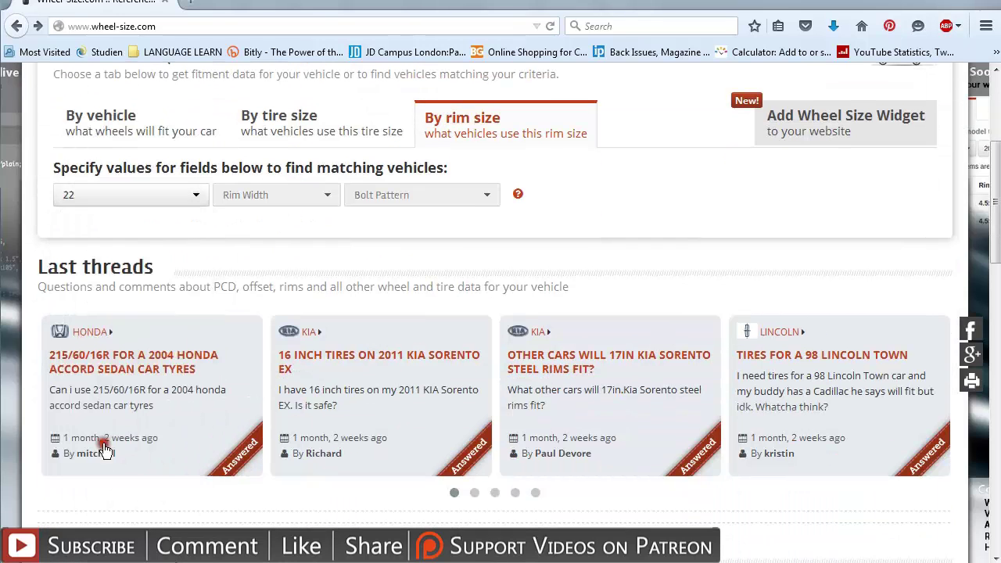
pyautogui.click(320, 196)
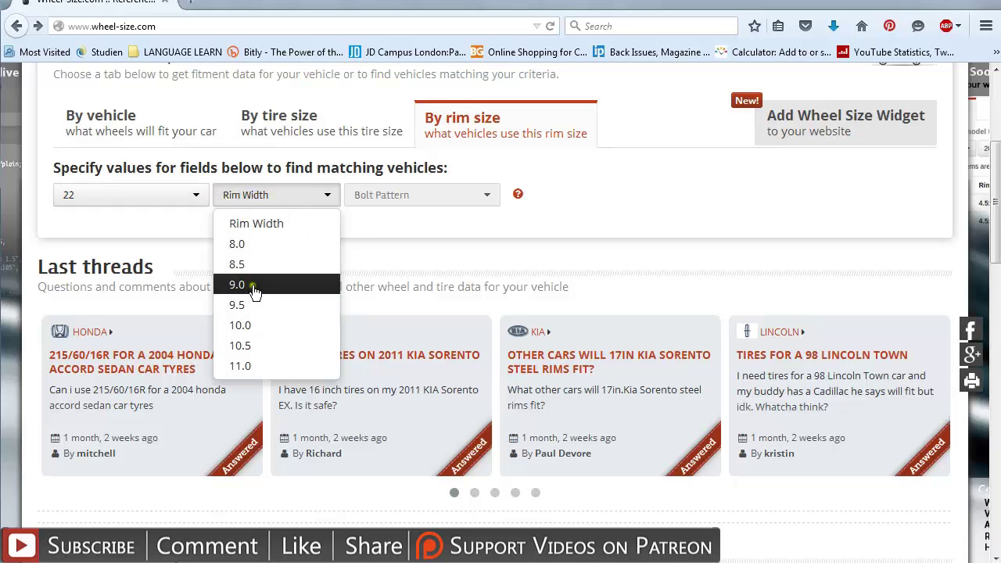
pyautogui.click(250, 245)
pyautogui.click(423, 205)
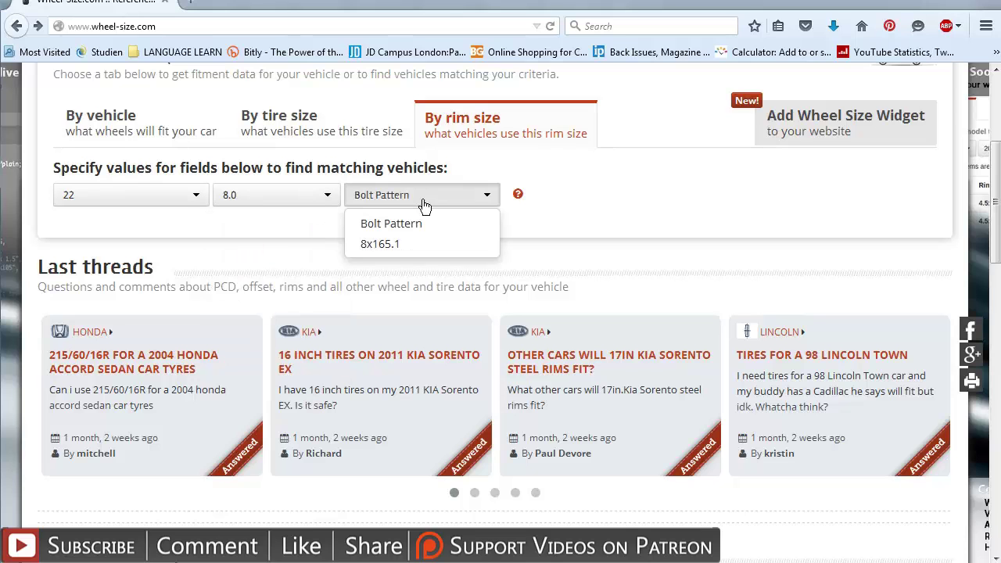
pyautogui.click(424, 245)
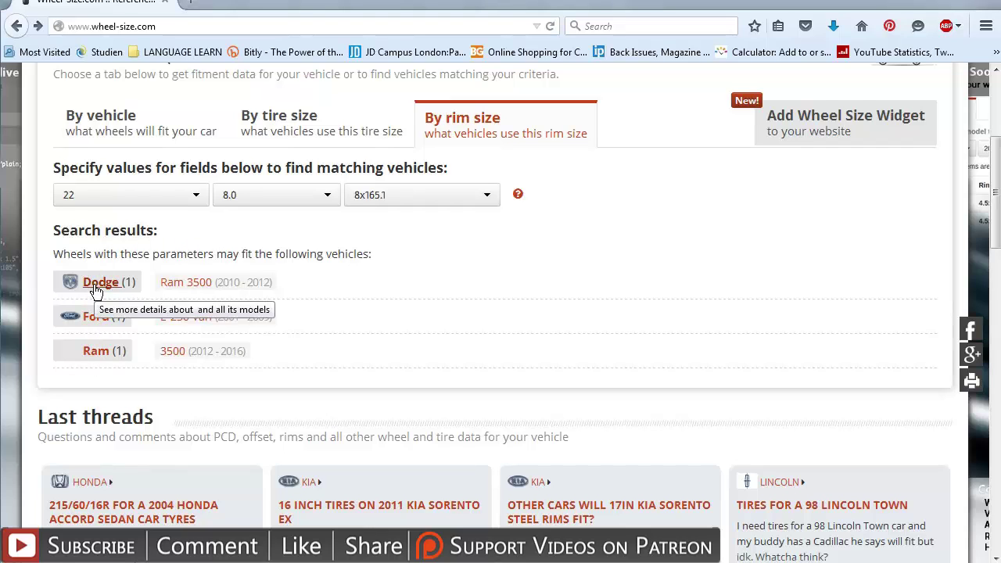
pyautogui.moveTo(180, 288)
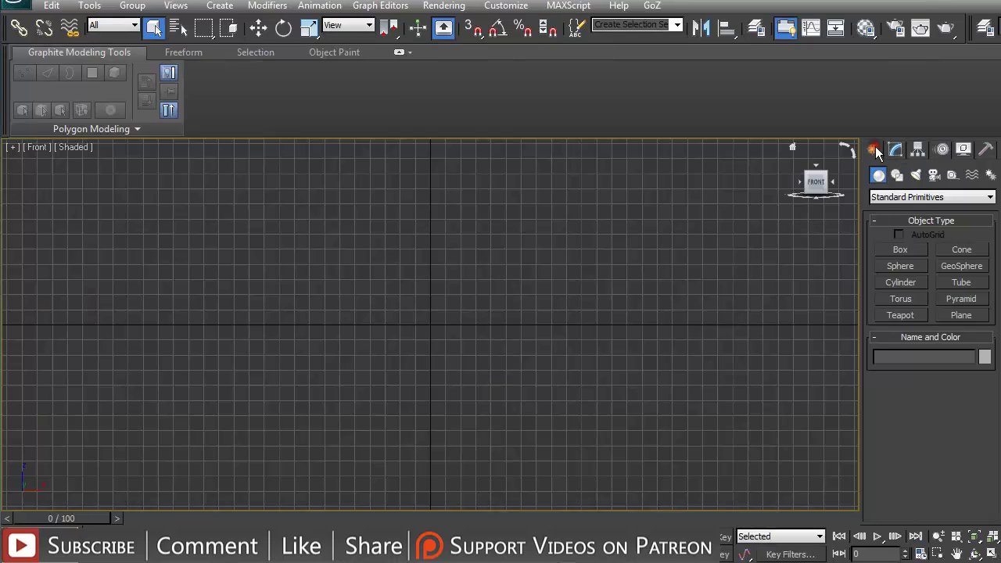
# - Create a cylinder centred in the Front viewport
pyautogui.click(903, 282)
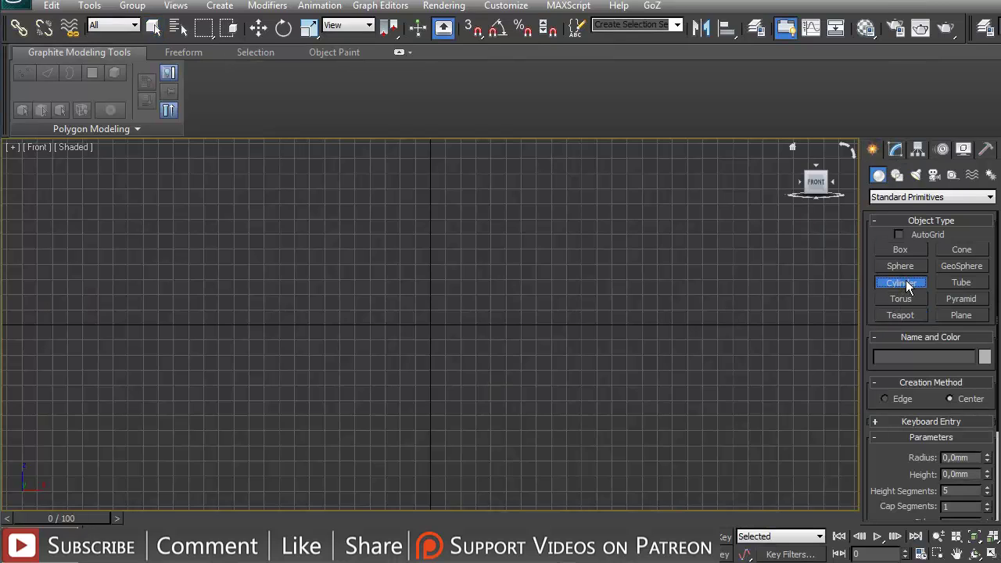
pyautogui.moveTo(434, 323); pyautogui.dragTo(485, 394)
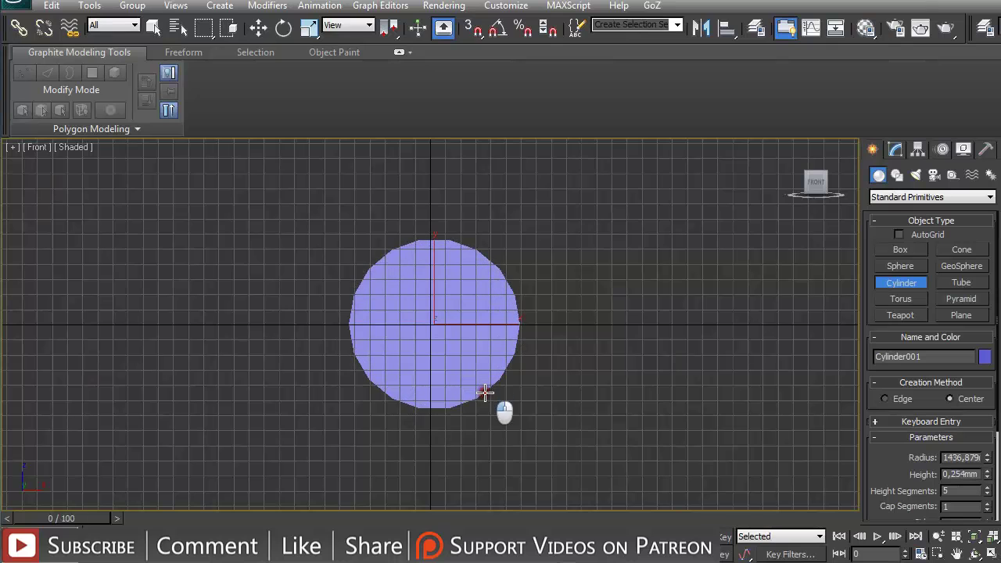
pyautogui.click(457, 323)
pyautogui.rightClick(457, 322)
# - Switch the scene's display units to US Standard inches
pyautogui.click(506, 5)
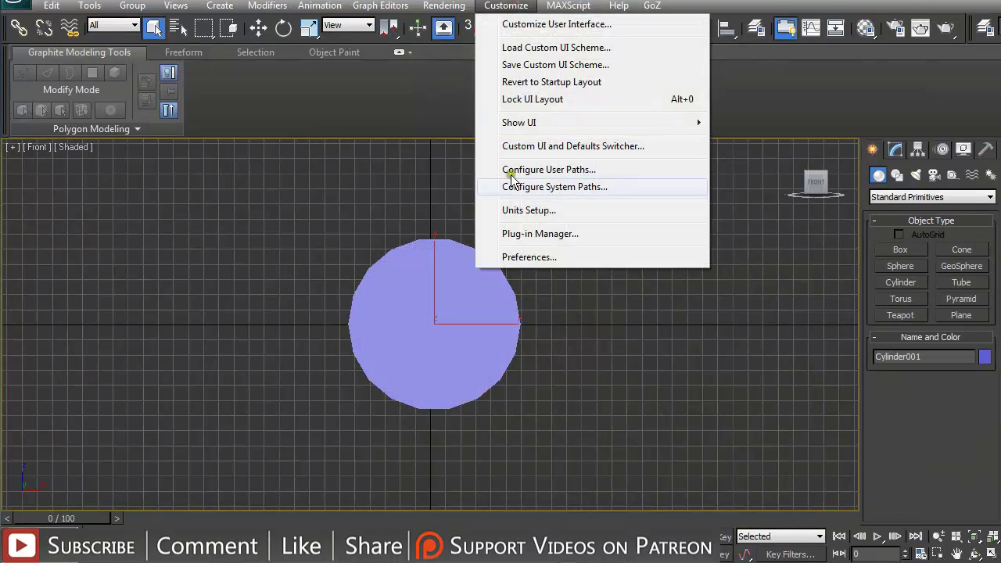
pyautogui.click(528, 210)
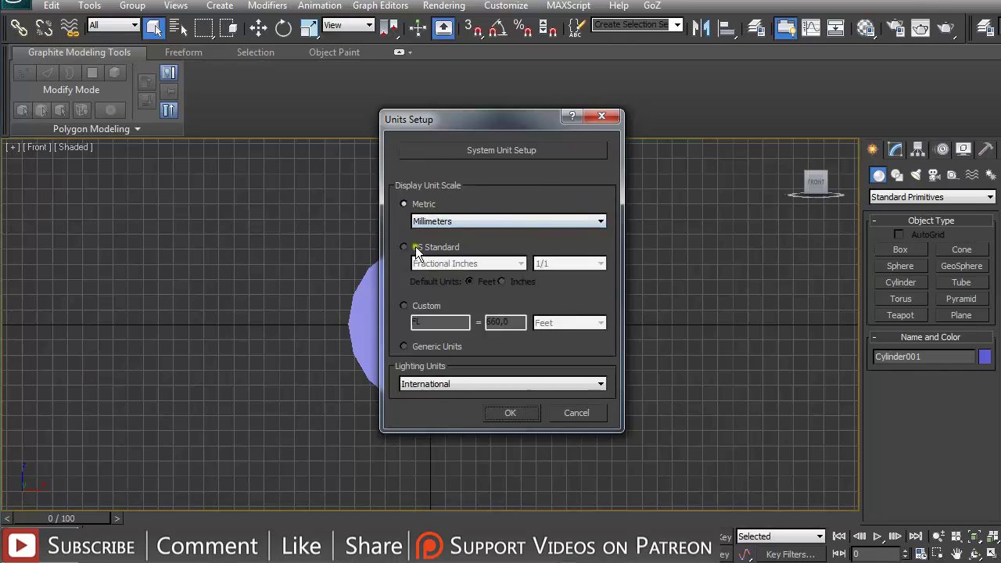
pyautogui.click(415, 246)
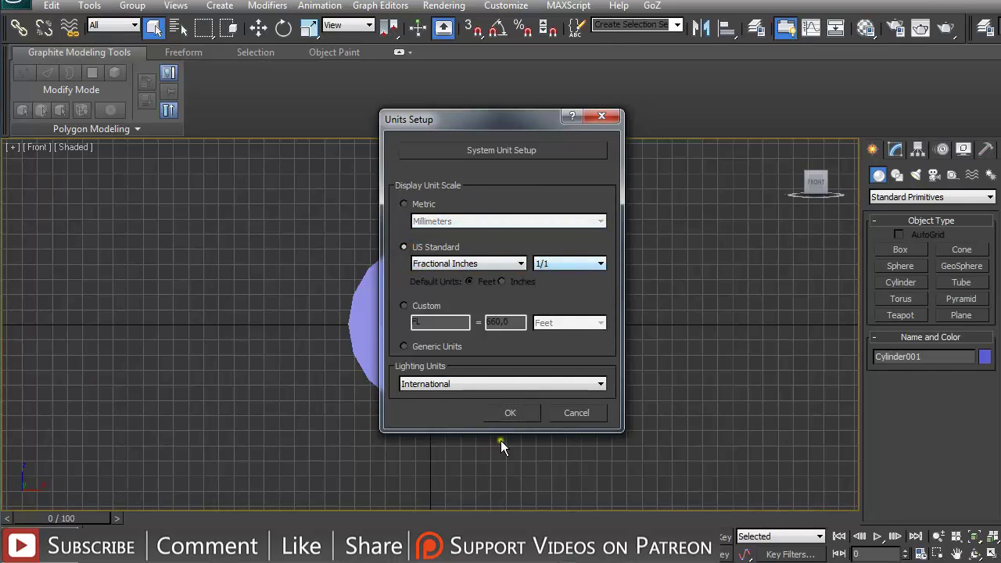
pyautogui.click(495, 410)
pyautogui.click(895, 149)
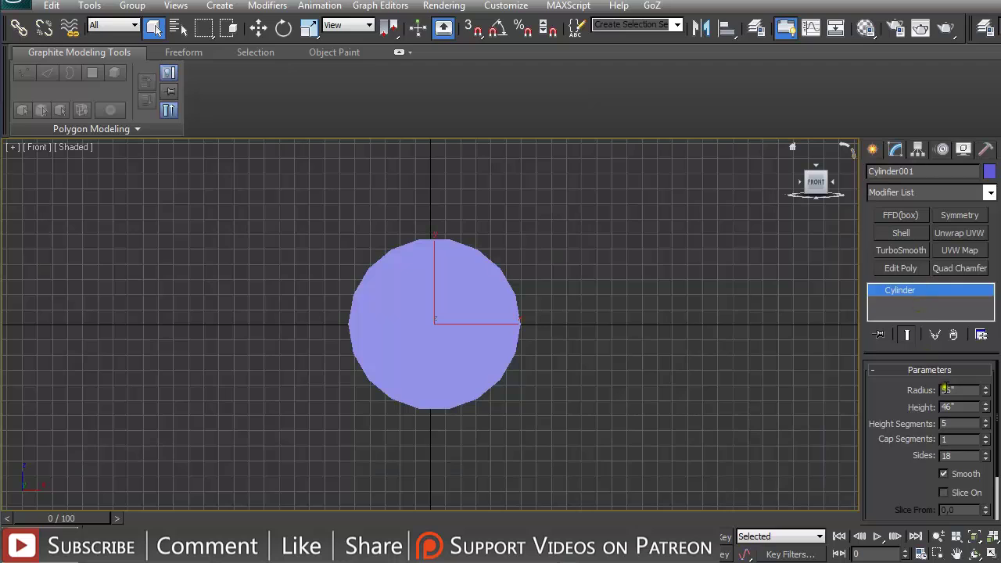
# - Set Cylinder001's radius to 12" and height to 7", then orbit to check its thickness
pyautogui.doubleClick(947, 390)
pyautogui.press('BackSpace')
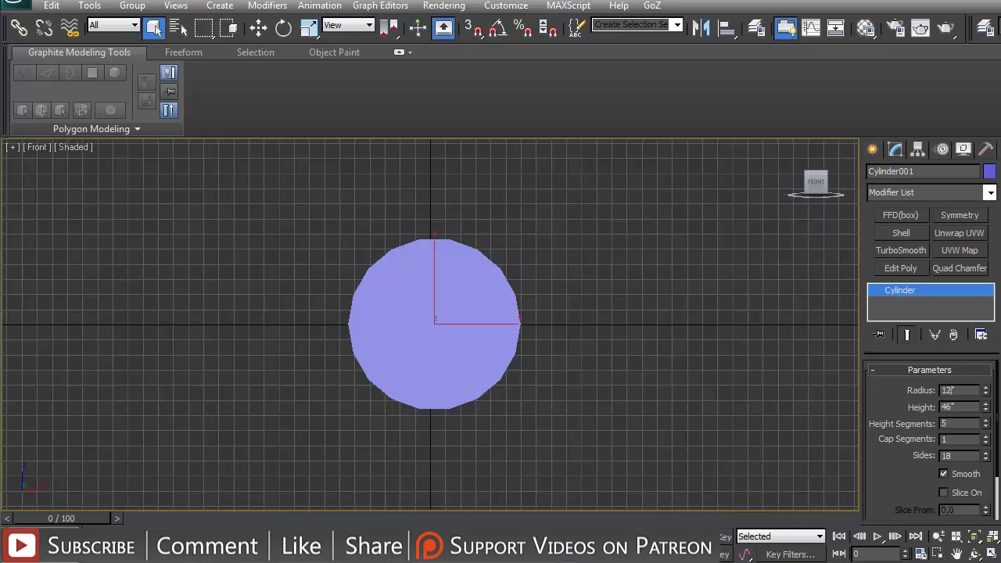
pyautogui.doubleClick(947, 390)
pyautogui.write('2')
pyautogui.press('Return')
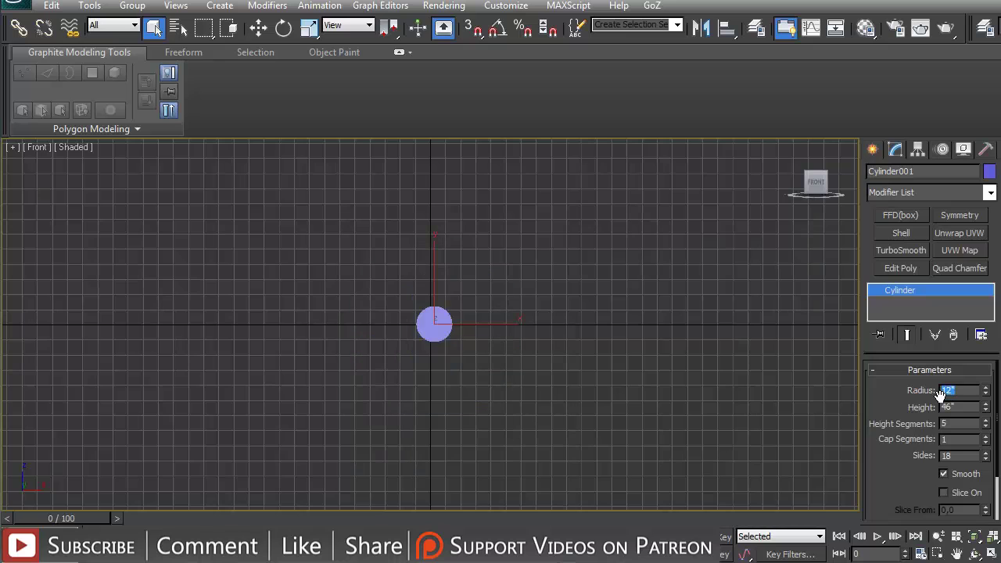
pyautogui.scroll(5, 704, 356)
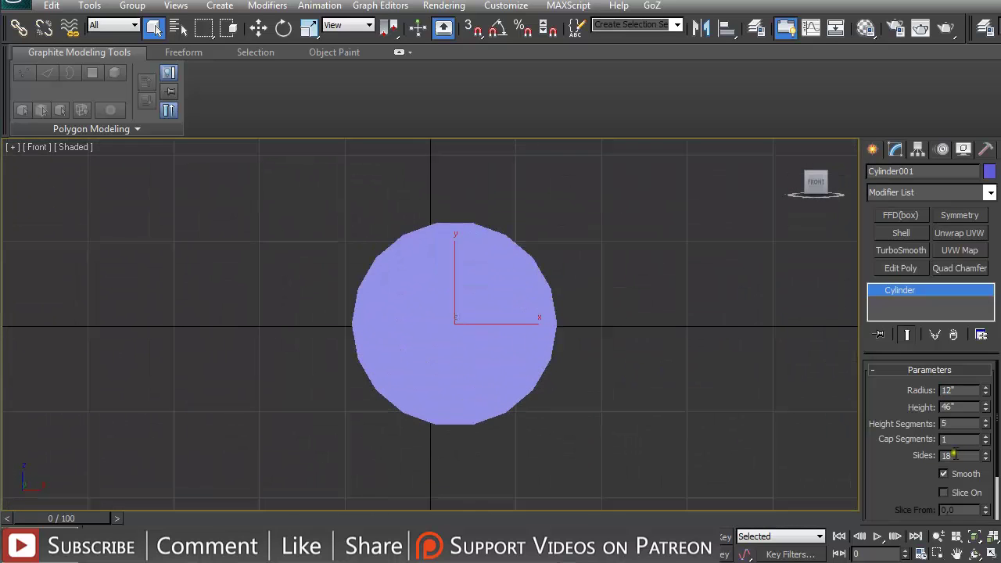
pyautogui.press('[')
pyautogui.doubleClick(948, 407)
pyautogui.write('46')
pyautogui.press('Return')
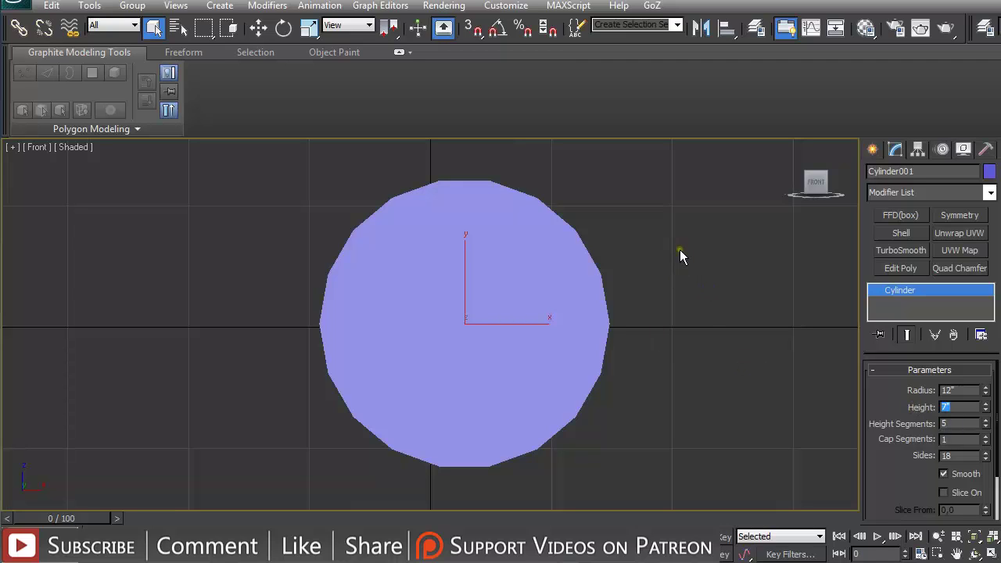
pyautogui.keyDown('alt'); pyautogui.moveTo(602, 286); pyautogui.dragTo(625, 282, button='middle'); pyautogui.keyUp('alt')
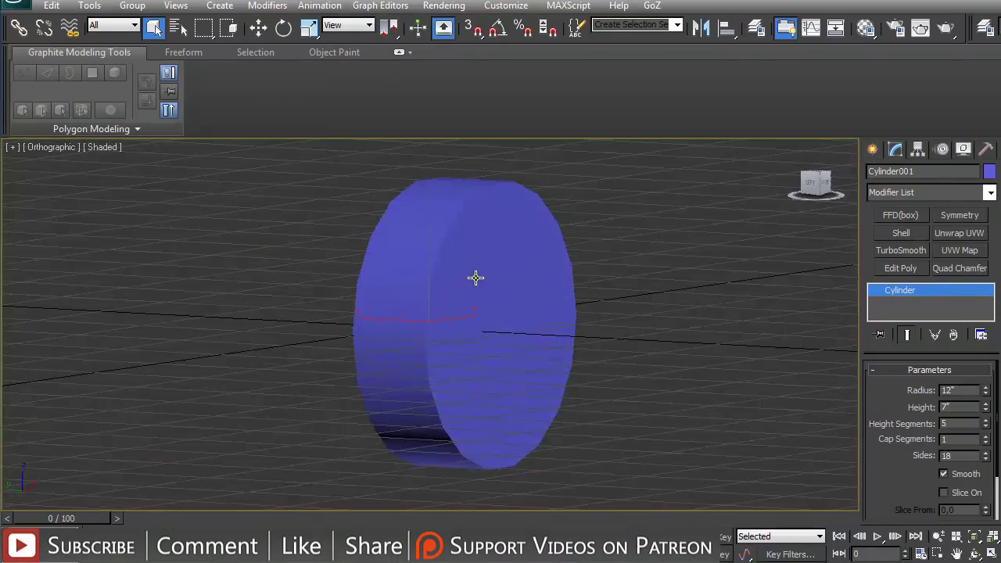
# - Hide the grid and move the cylinder to the centre of the Front view
pyautogui.press('f')
pyautogui.press('g')
pyautogui.scroll(3, 476, 295)
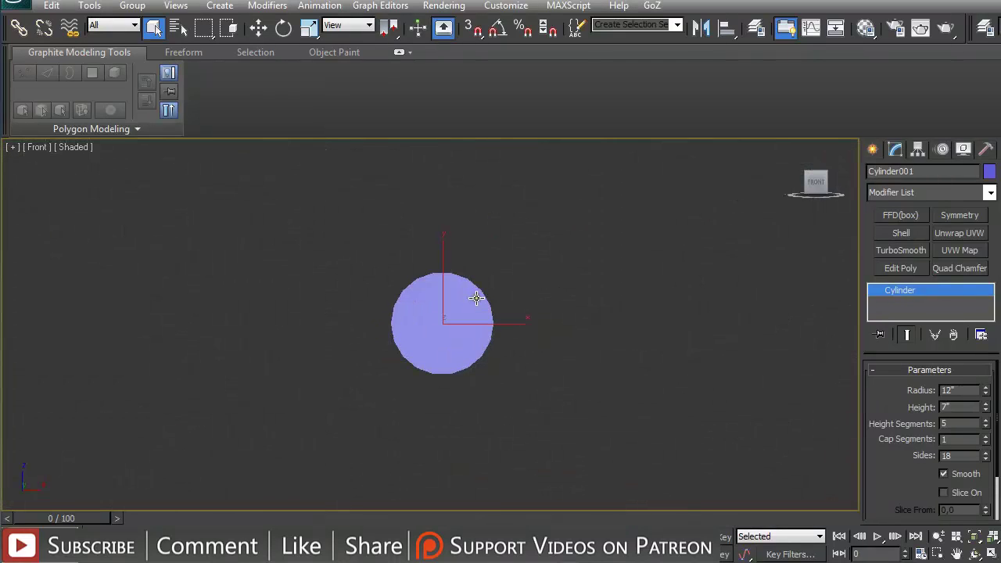
pyautogui.scroll(3, 494, 310)
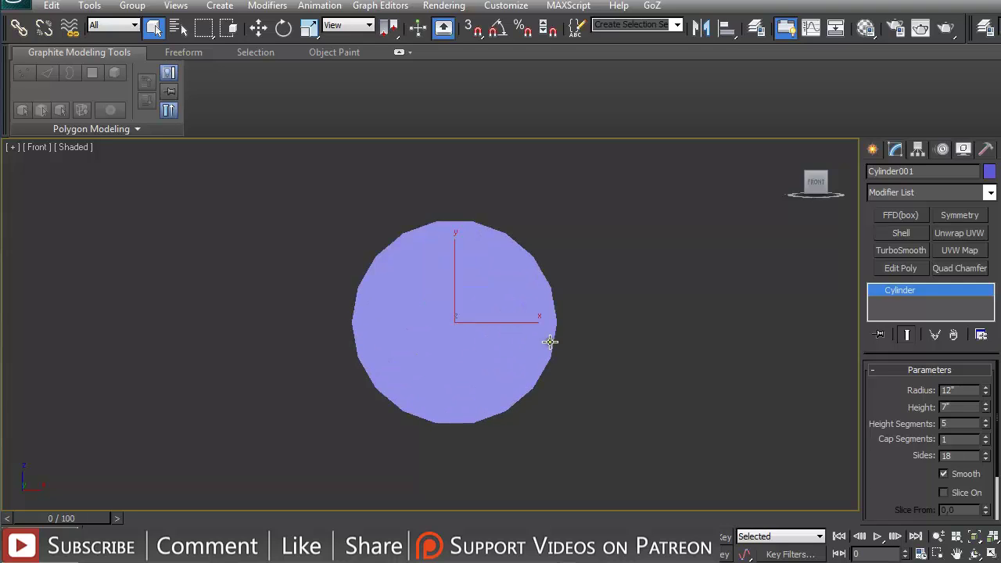
pyautogui.press('w')
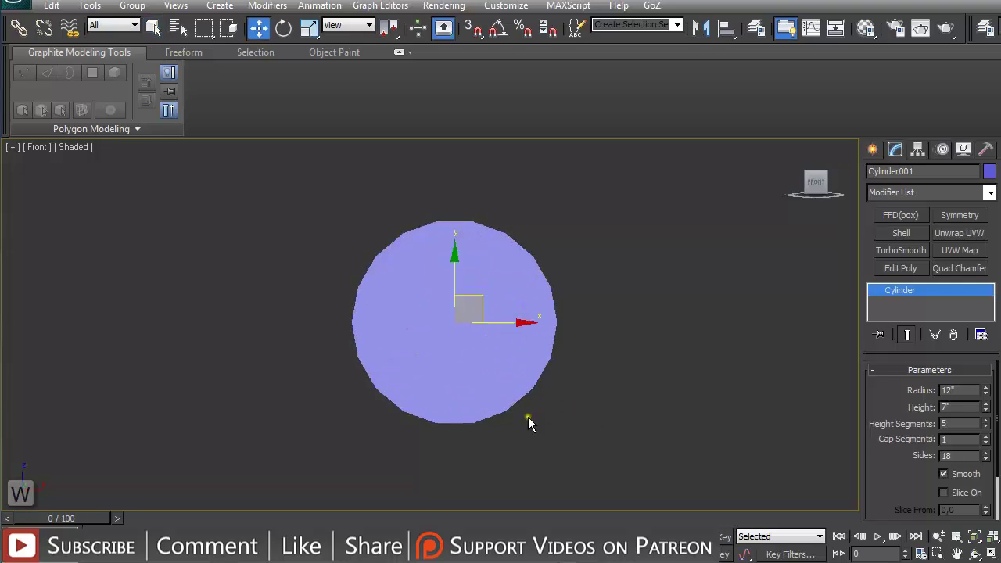
pyautogui.moveTo(469, 320); pyautogui.dragTo(445, 324, button='middle')
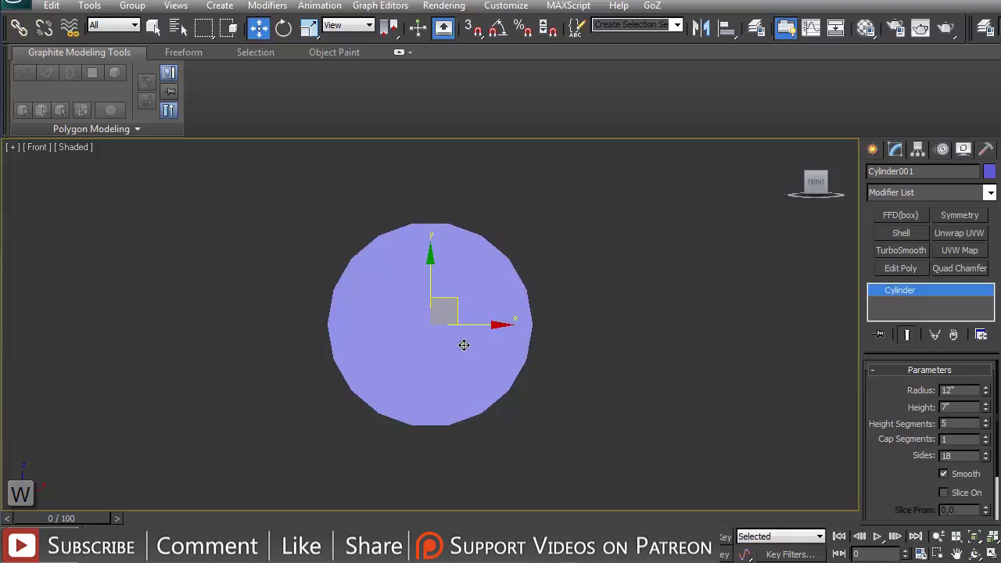
pyautogui.scroll(-3, 462, 344)
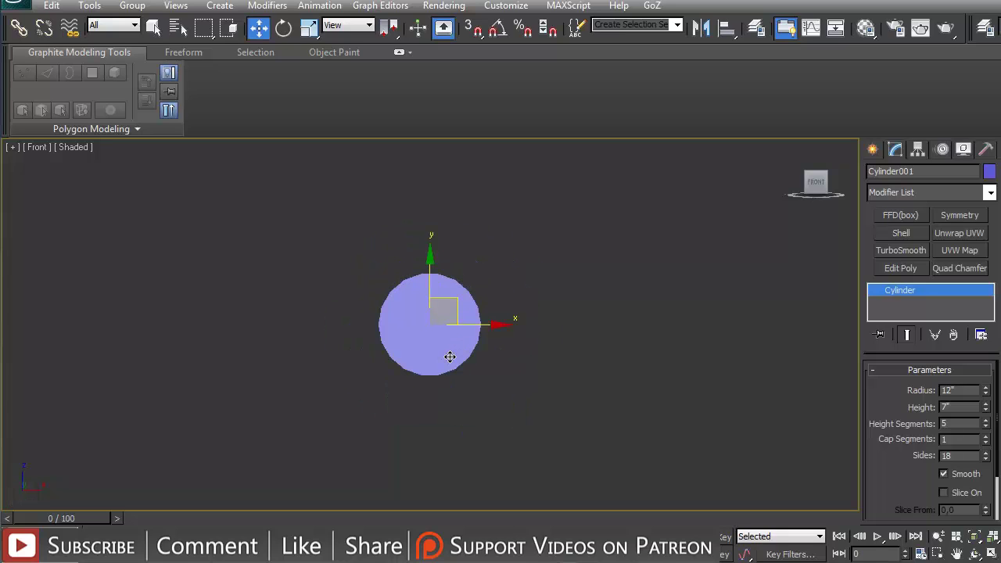
# - Create a 34" × 19" plane in the Left view and push it behind the cylinder
pyautogui.press('l')
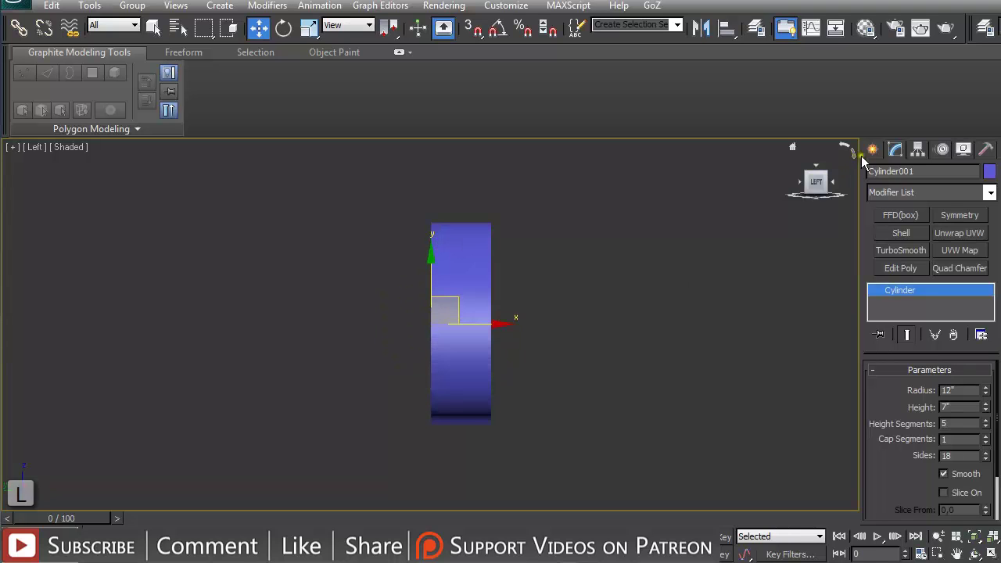
pyautogui.click(871, 150)
pyautogui.click(961, 315)
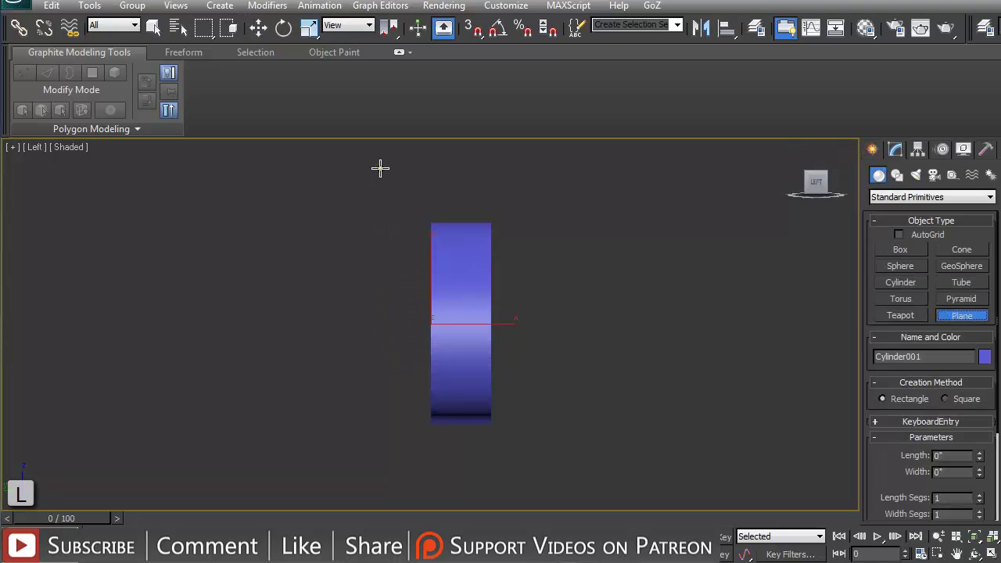
pyautogui.moveTo(378, 167); pyautogui.dragTo(543, 464)
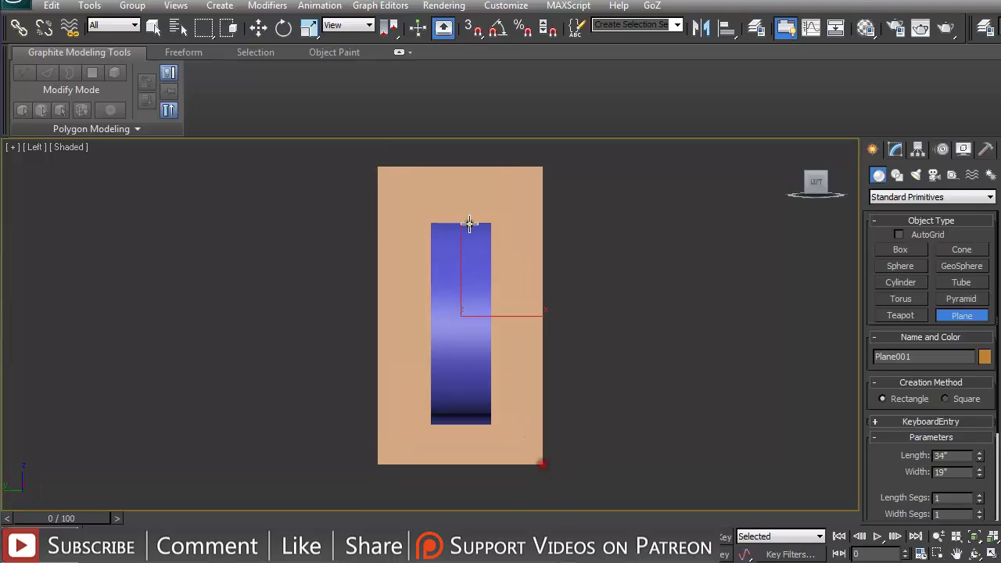
pyautogui.rightClick(577, 261)
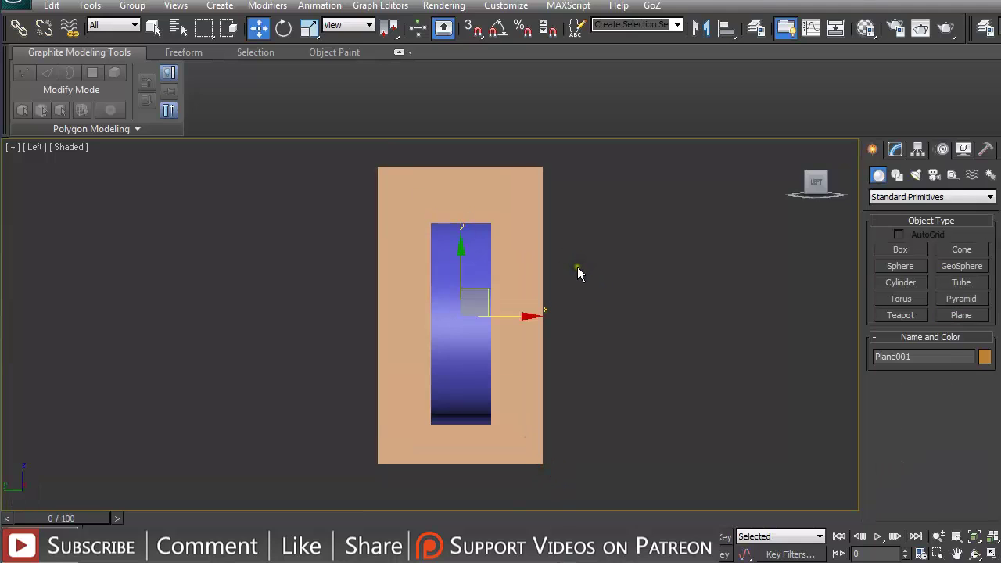
pyautogui.press('f')
pyautogui.moveTo(476, 328); pyautogui.dragTo(669, 325)
# - In Material Editor slot 2, add a Bitmap map to the Diffuse channel
pyautogui.press('l')
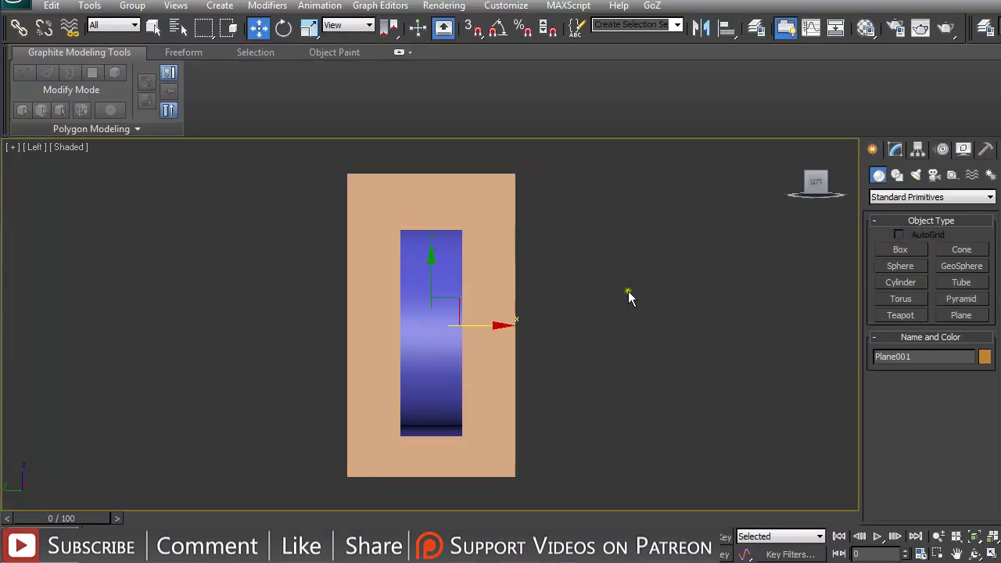
pyautogui.press('m')
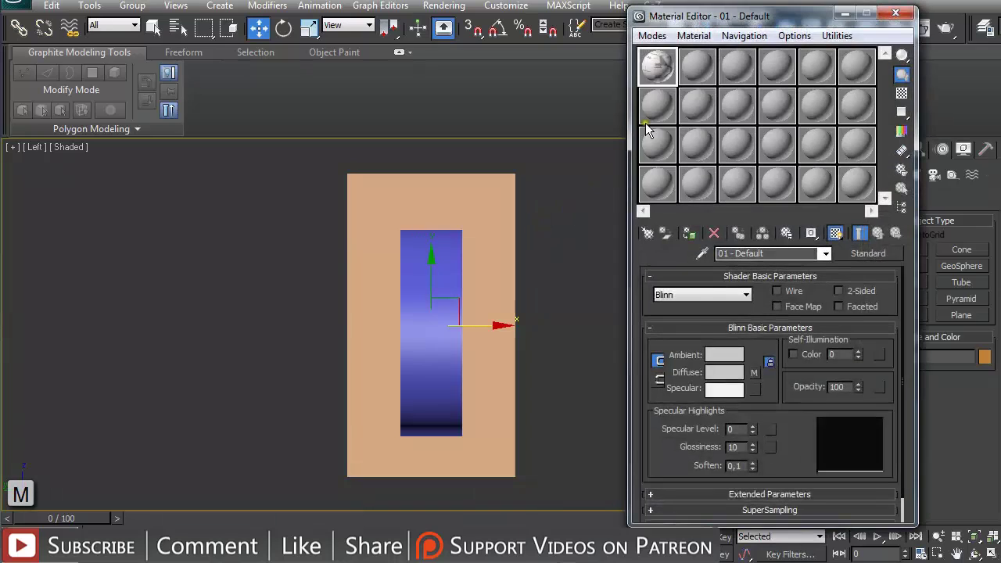
pyautogui.click(693, 71)
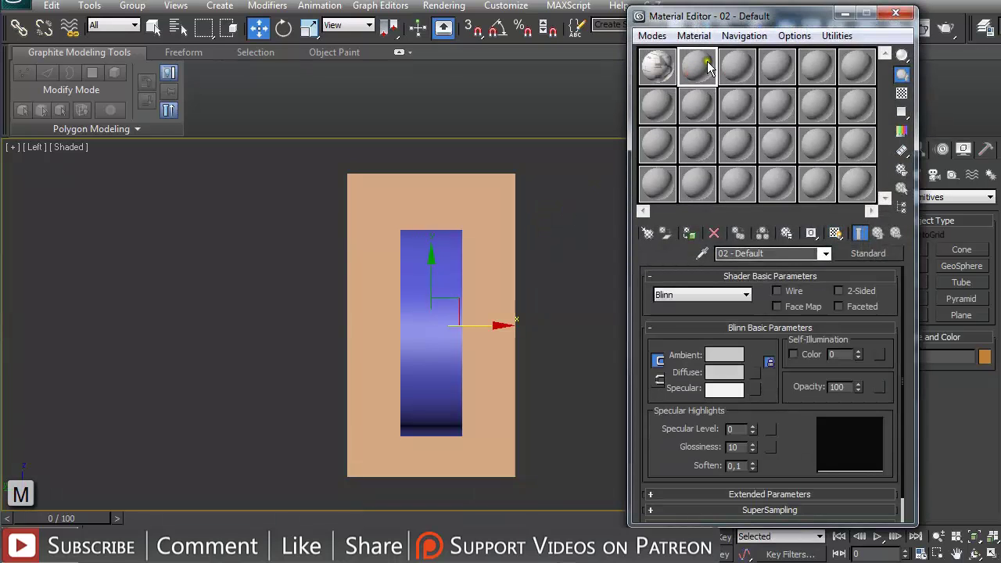
pyautogui.click(754, 371)
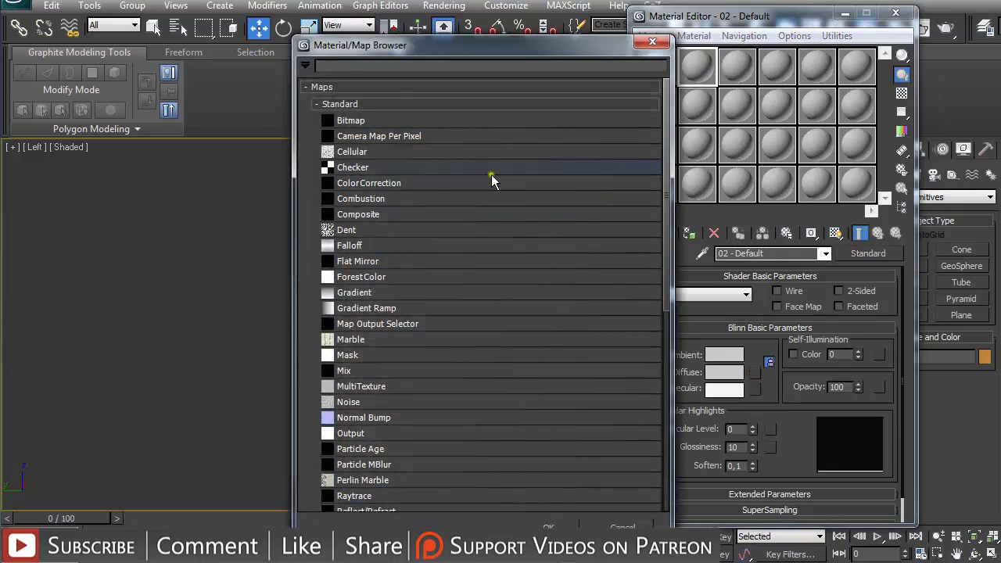
pyautogui.doubleClick(416, 125)
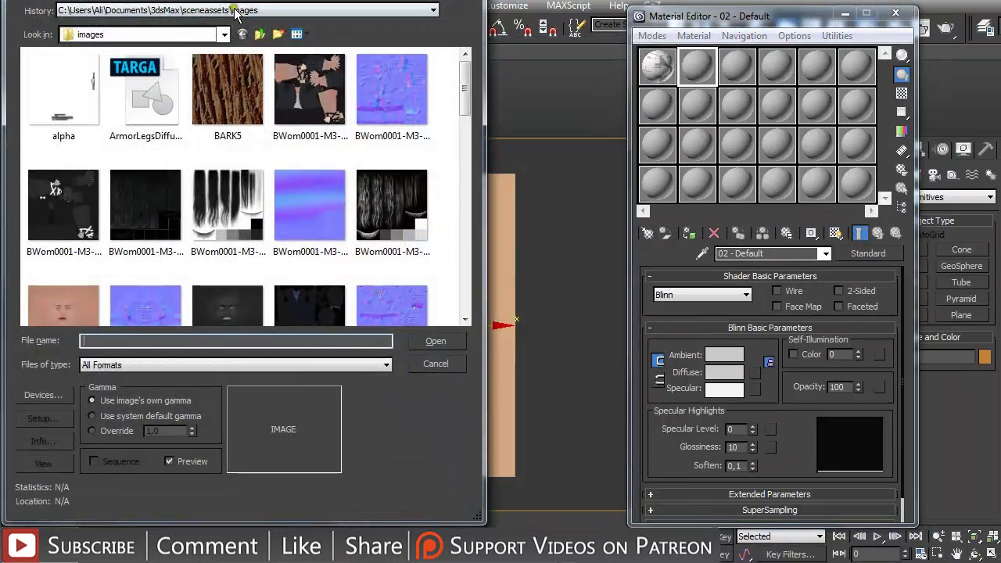
# - Load wheel-fitment-diagram-1.jpg from Felne, show it in the viewport and assign it to the plane
pyautogui.click(234, 10)
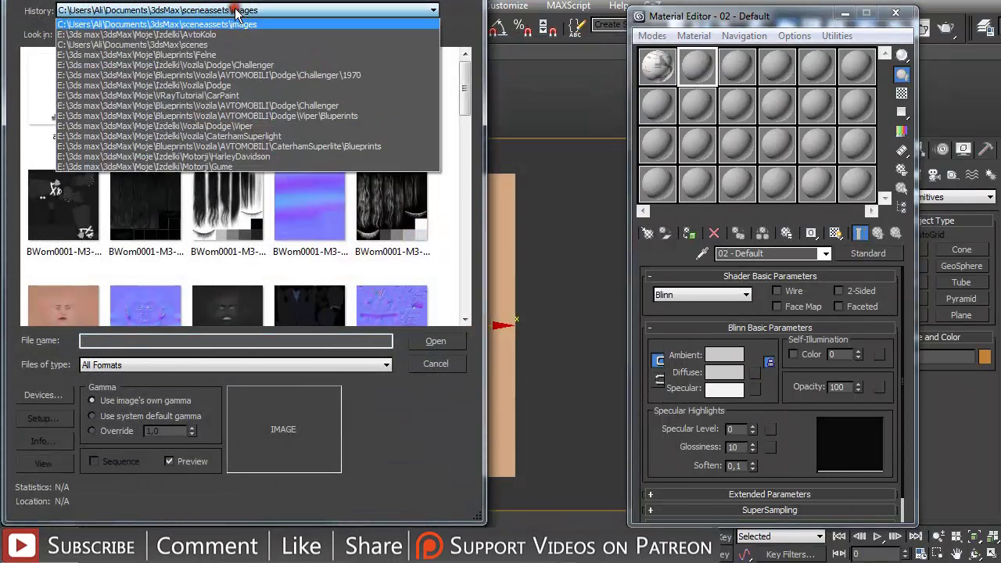
pyautogui.click(281, 54)
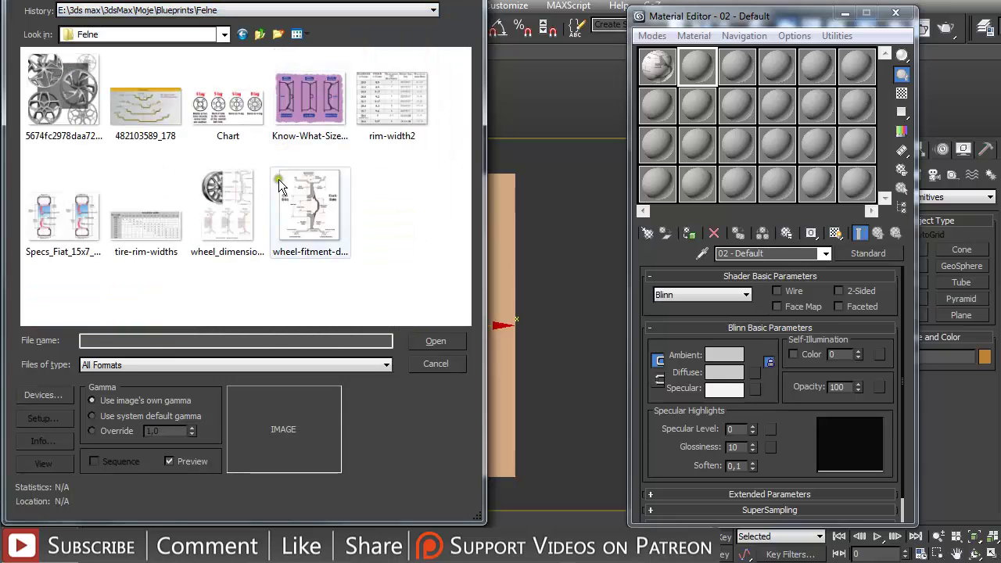
pyautogui.doubleClick(309, 199)
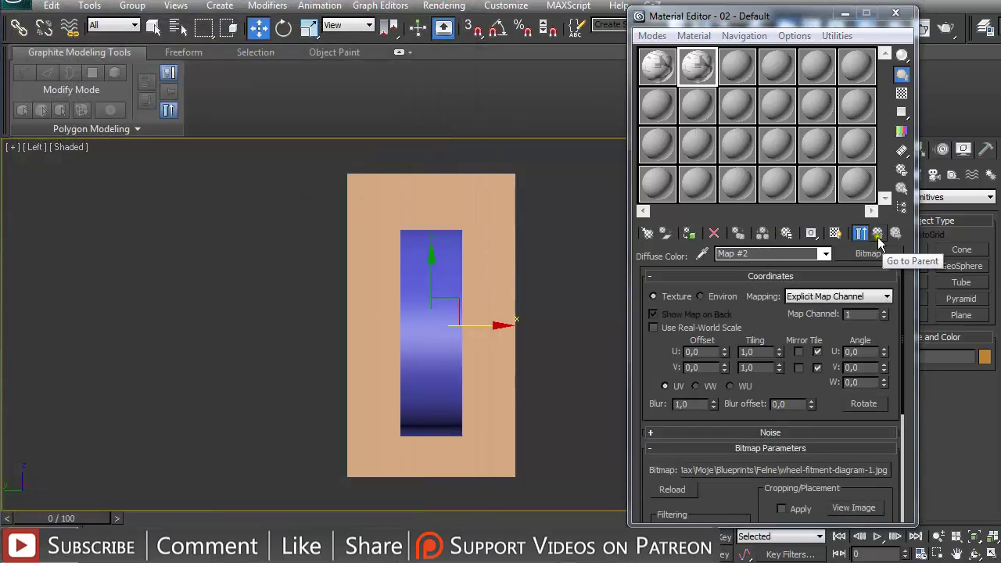
pyautogui.click(876, 233)
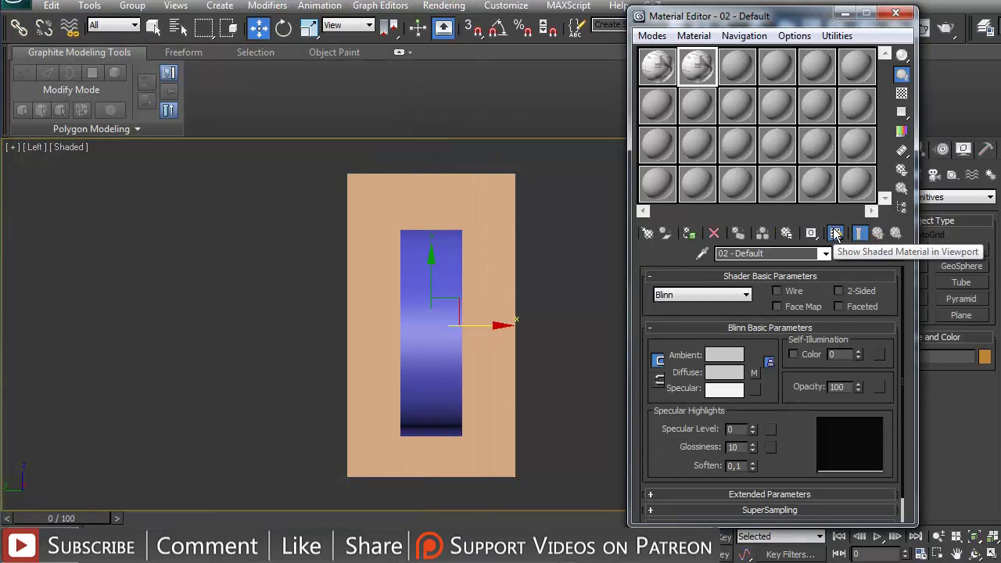
pyautogui.click(835, 233)
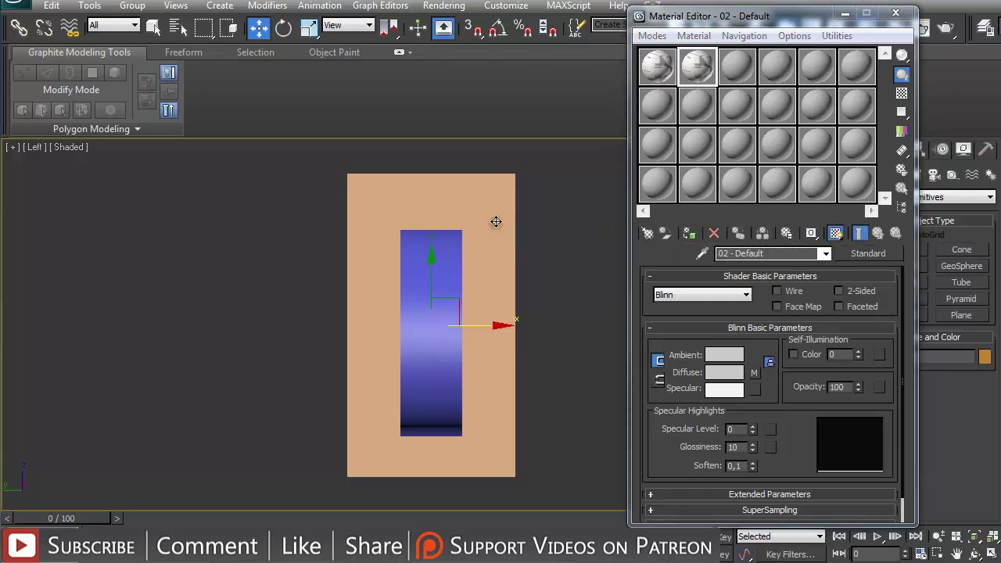
pyautogui.click(691, 236)
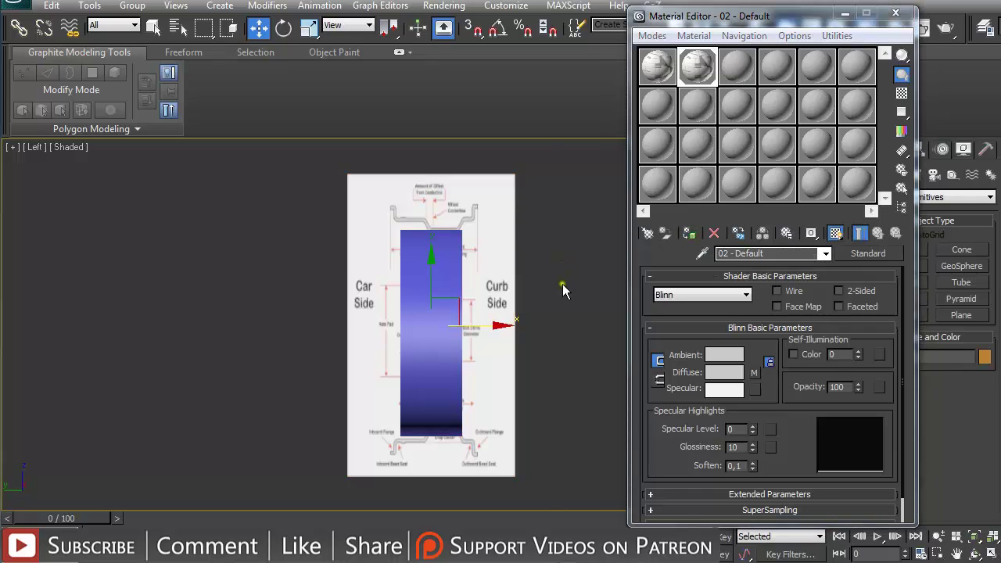
# - Scale the reference plane until the wheel diagram is the right size
pyautogui.scroll(2, 562, 284)
pyautogui.scroll(-4, 516, 224)
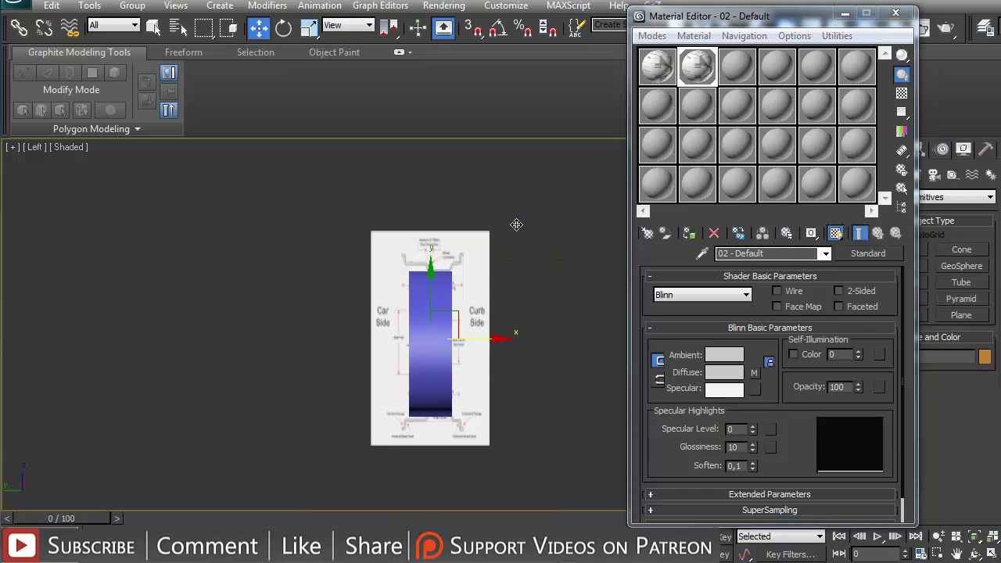
pyautogui.press('r')
pyautogui.moveTo(450, 320); pyautogui.dragTo(484, 278)
pyautogui.press('r')
pyautogui.moveTo(447, 310); pyautogui.dragTo(445, 332)
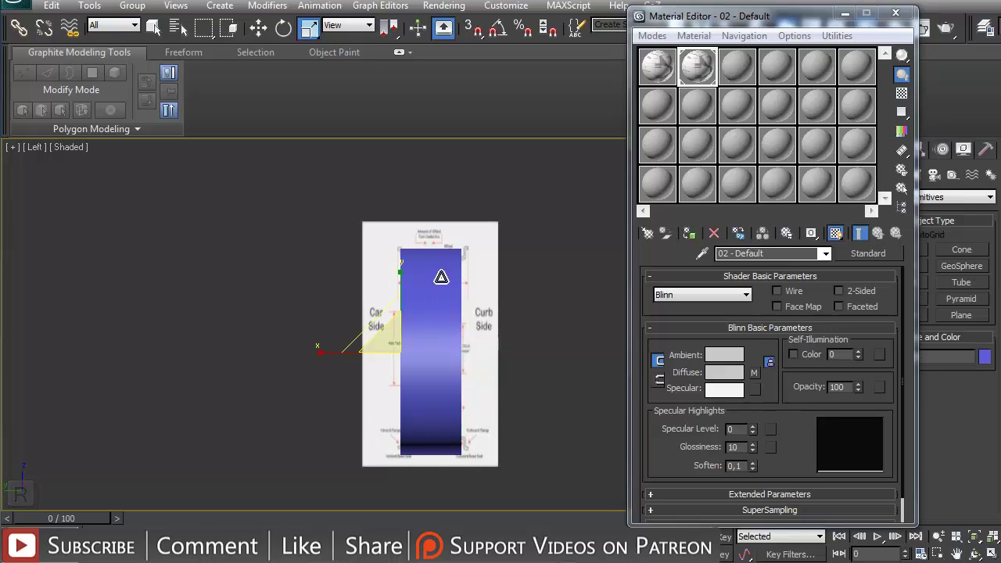
pyautogui.scroll(2, 532, 313)
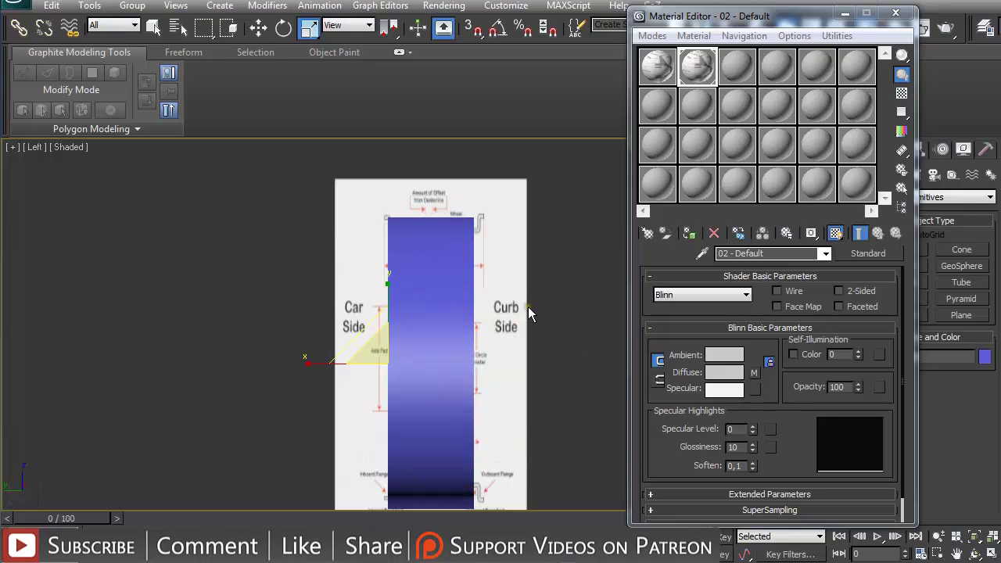
pyautogui.moveTo(447, 313); pyautogui.dragTo(447, 317)
# - Recentre the view, delete the blue cylinder and zoom in on the diagram
pyautogui.moveTo(450, 305); pyautogui.dragTo(466, 257, button='middle')
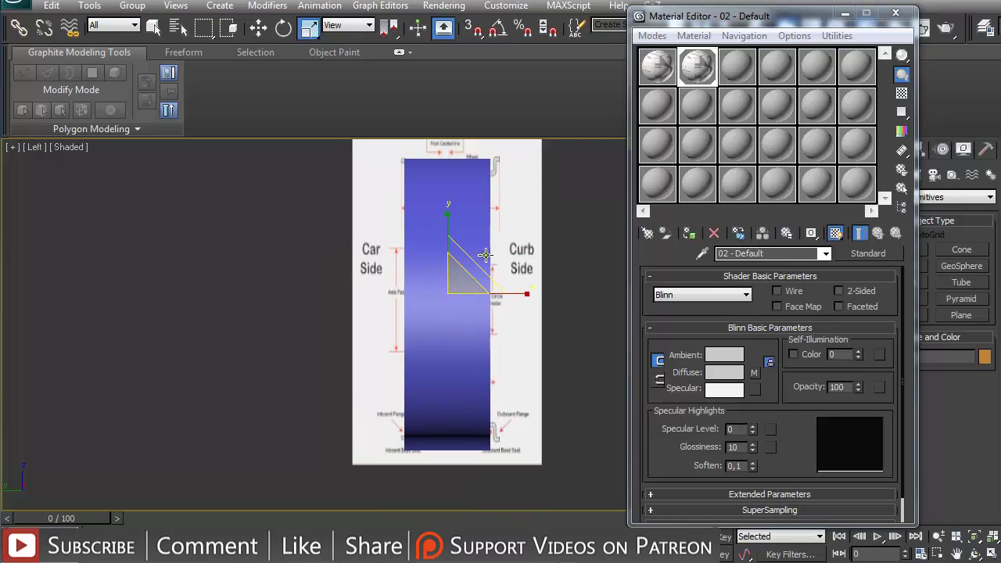
pyautogui.moveTo(509, 223); pyautogui.dragTo(505, 286, button='middle')
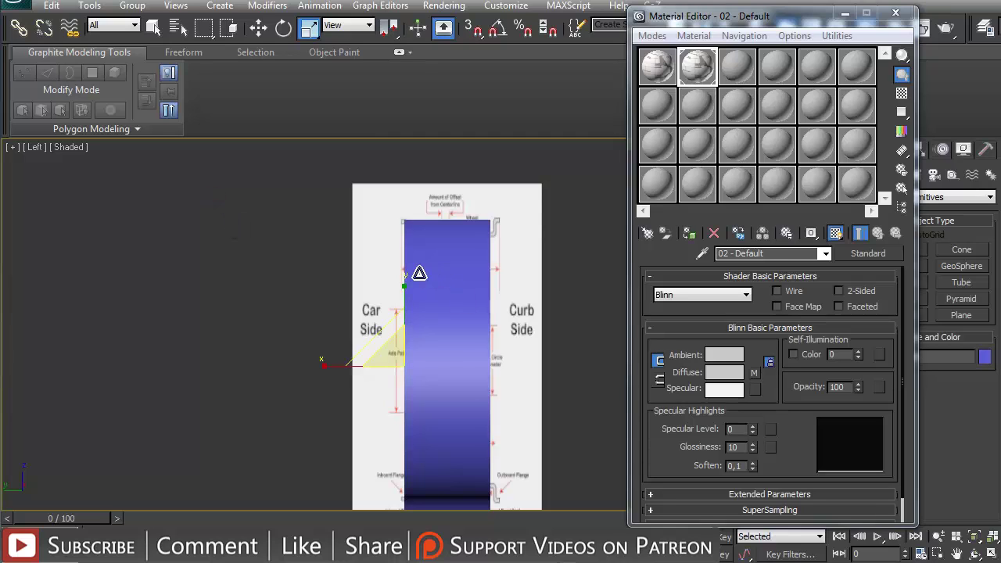
pyautogui.press('Delete')
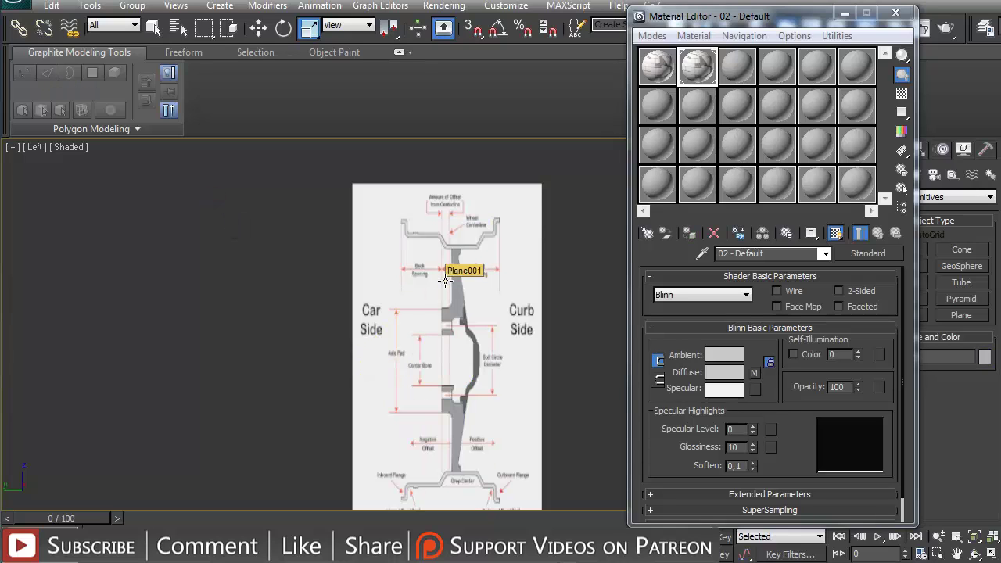
pyautogui.scroll(4, 445, 280)
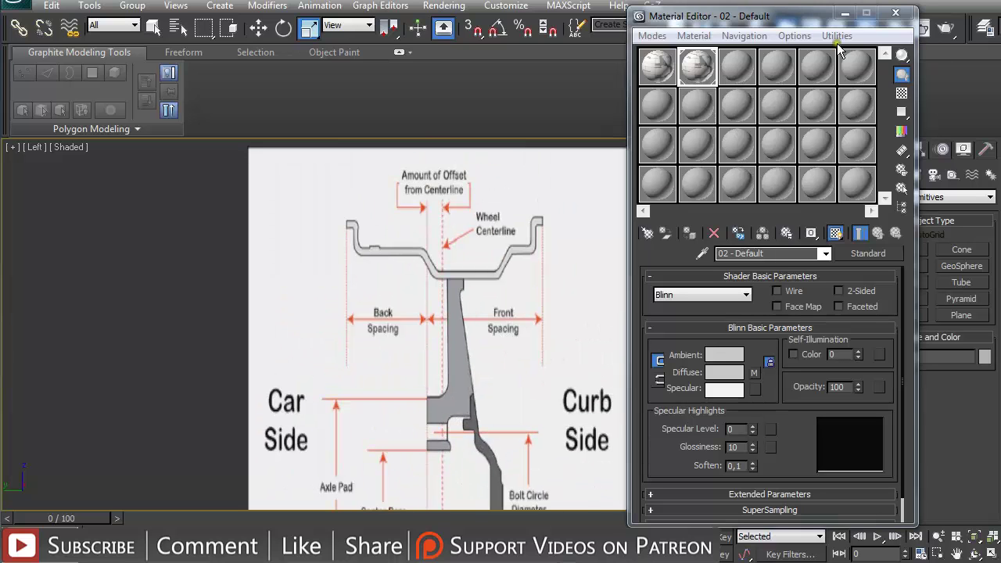
# - Start a Line spline at the left flange and trace down the left wall to the rim floor
pyautogui.click(895, 13)
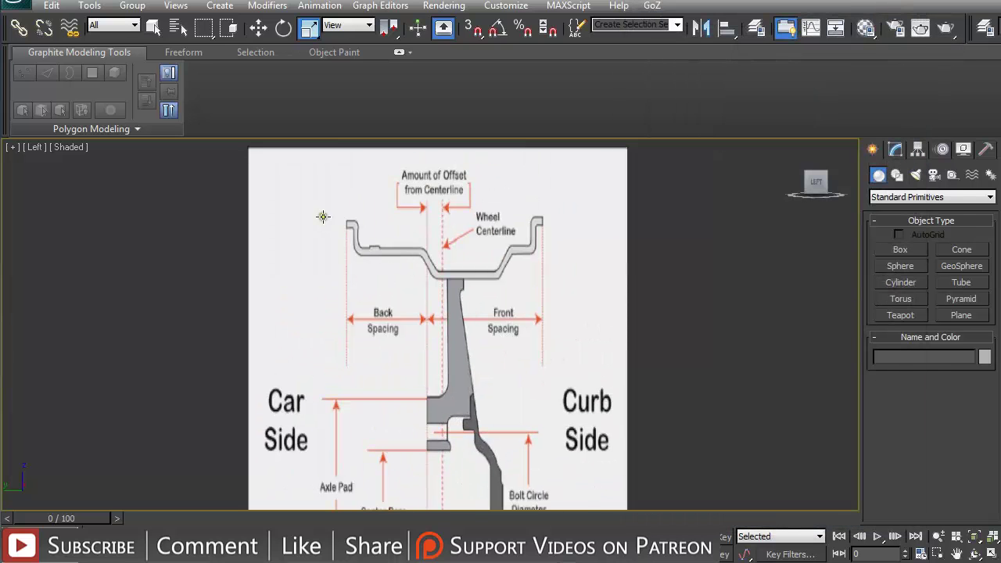
pyautogui.moveTo(464, 258); pyautogui.dragTo(485, 301, button='middle')
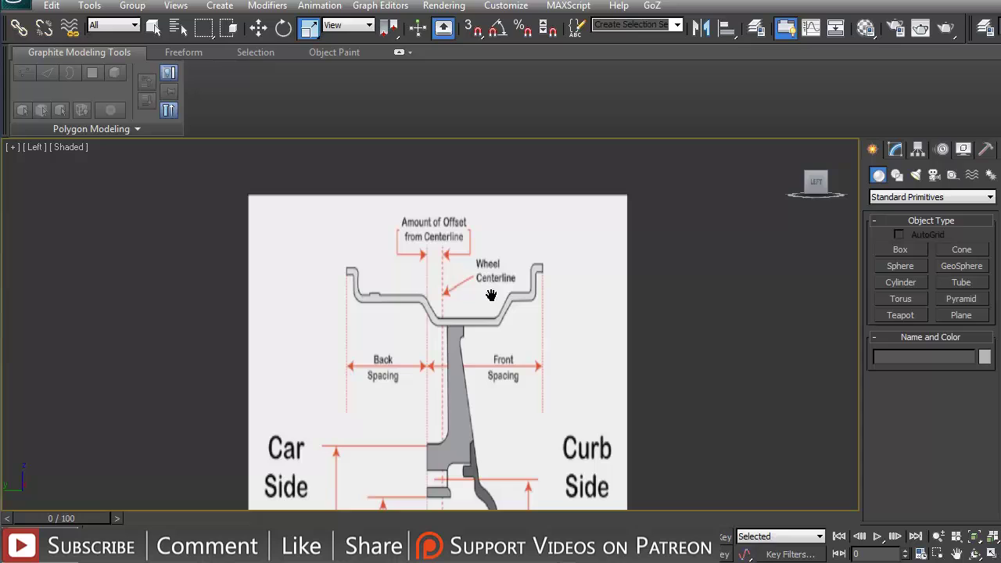
pyautogui.click(897, 175)
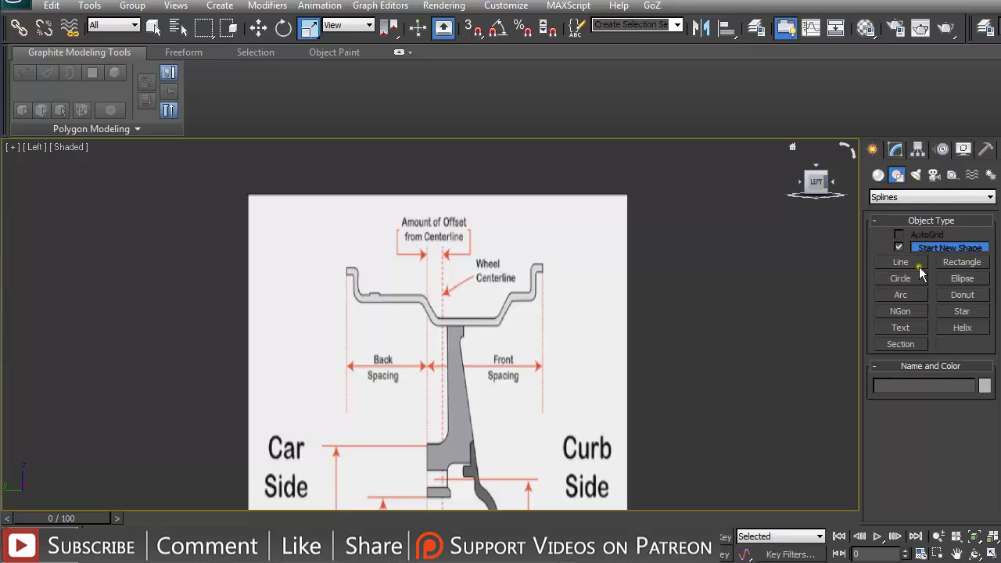
pyautogui.click(900, 262)
pyautogui.scroll(5, 302, 384)
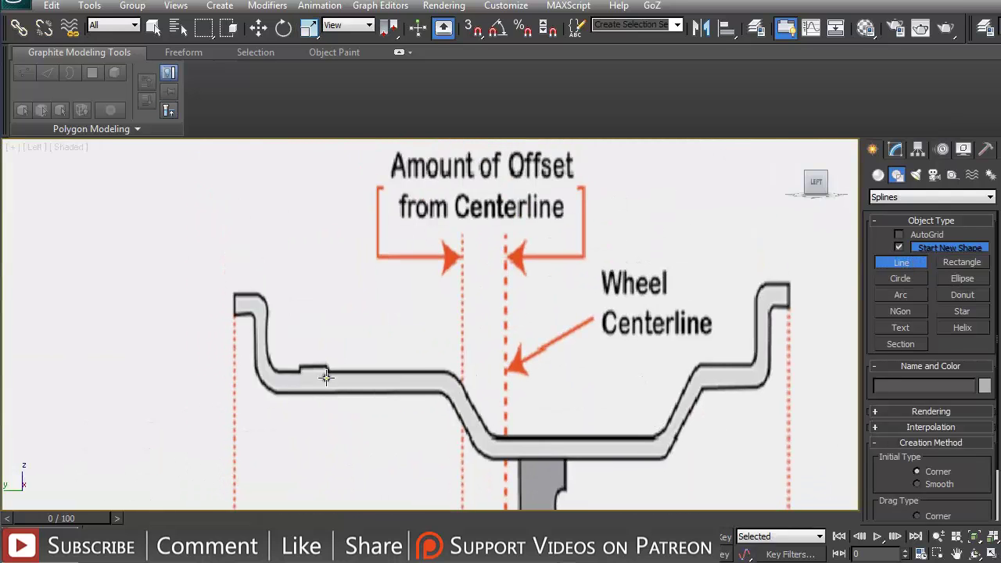
pyautogui.click(233, 304)
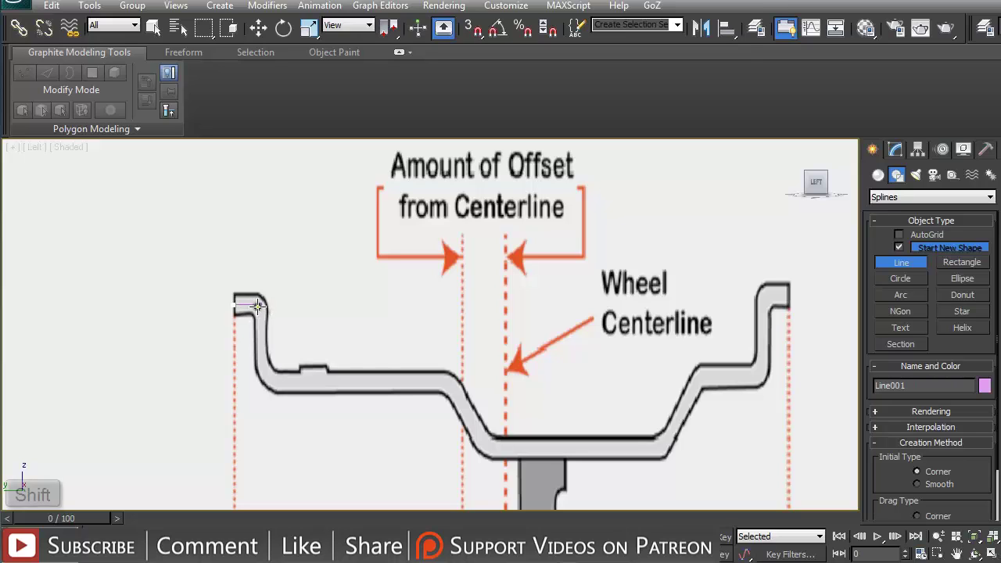
pyautogui.keyDown('shift'); pyautogui.click(259, 305); pyautogui.keyUp('shift')
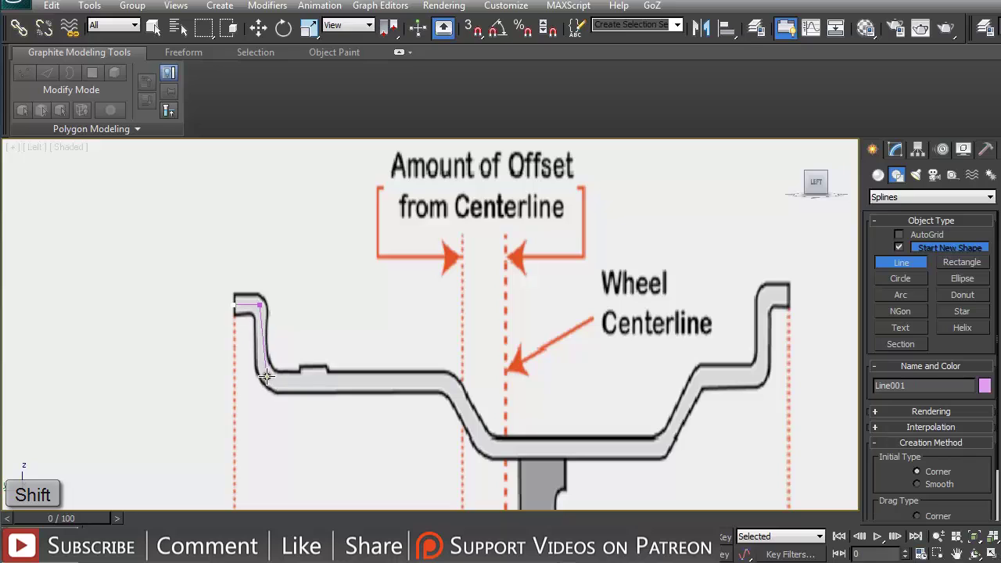
pyautogui.click(266, 374)
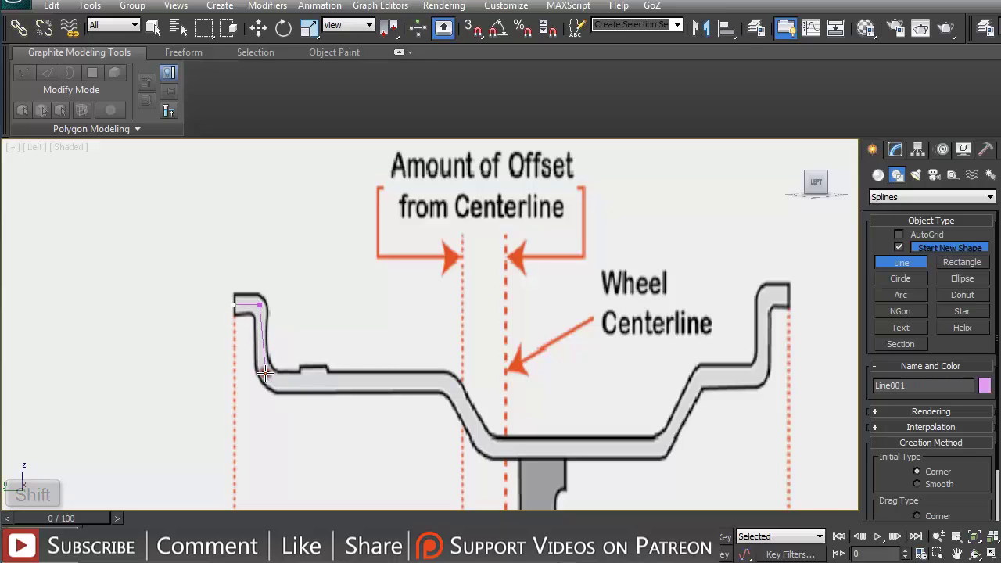
# - Continue the line through the drop centre and up to the top of the right wall
pyautogui.click(444, 374)
pyautogui.click(492, 448)
pyautogui.click(655, 449)
pyautogui.click(700, 376)
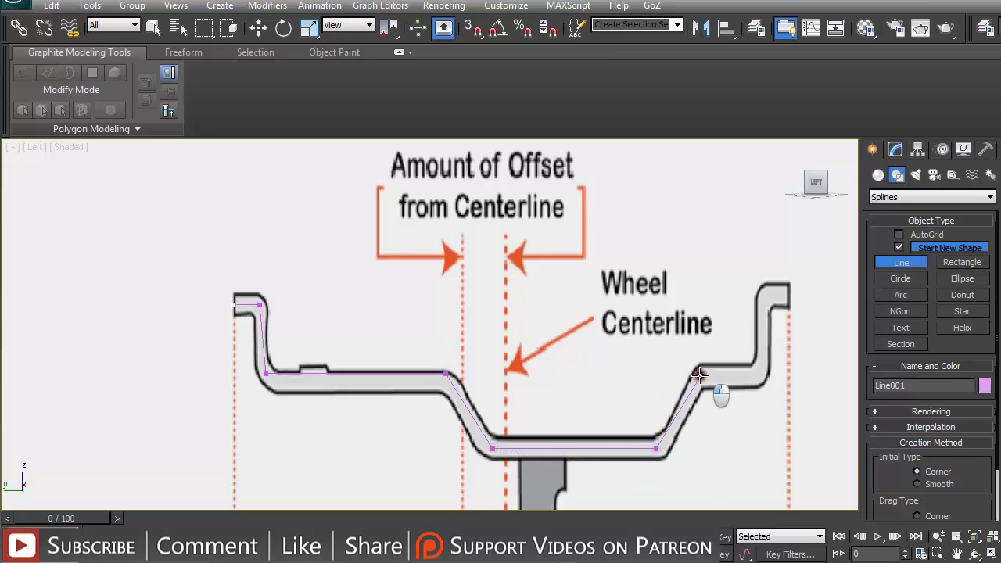
pyautogui.click(757, 374)
pyautogui.click(758, 297)
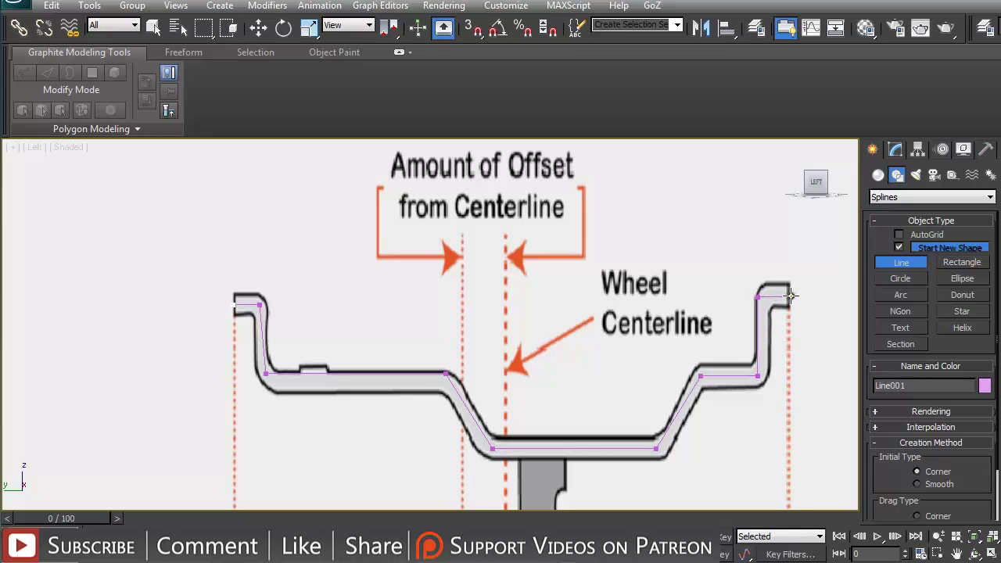
# - Finish the profile at the right flange end and select its top-right vertices
pyautogui.click(789, 297)
pyautogui.rightClick(786, 301)
pyautogui.press('1')
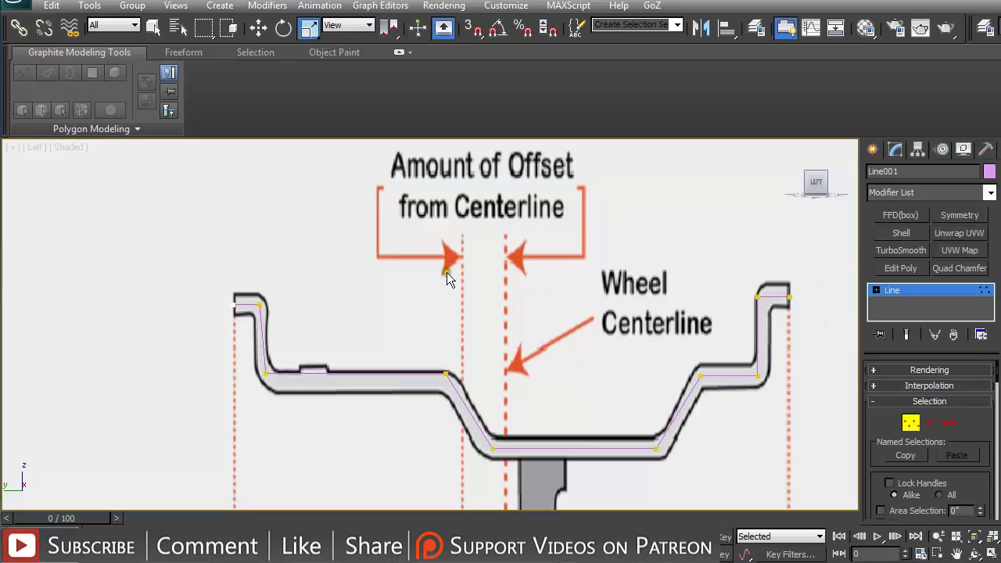
pyautogui.moveTo(648, 254); pyautogui.dragTo(821, 329)
pyautogui.click(695, 244)
pyautogui.moveTo(695, 244); pyautogui.dragTo(830, 335)
# - Turn on vertex snapping and snap the right-side vertices level with the left-side ones
pyautogui.press('w')
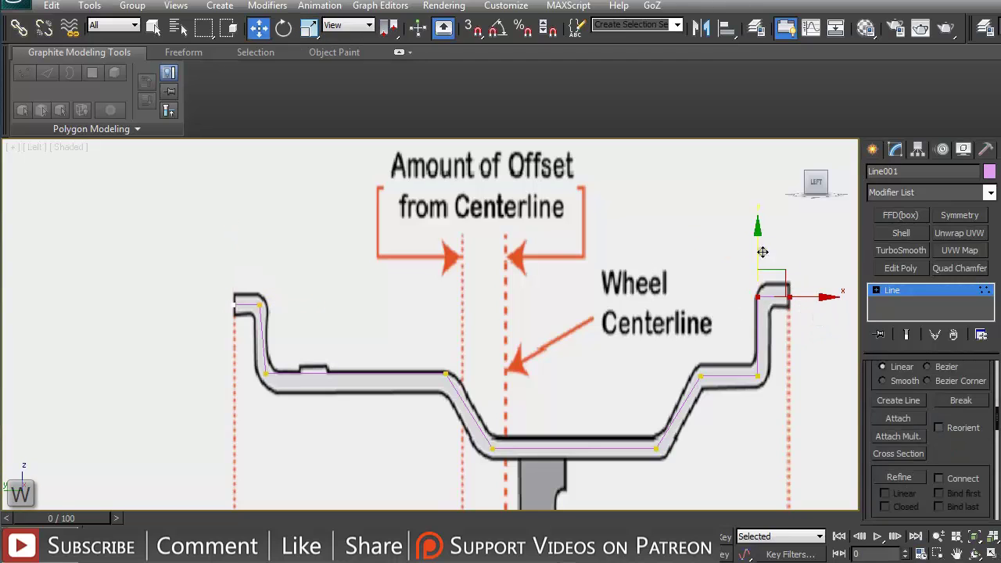
pyautogui.press('s')
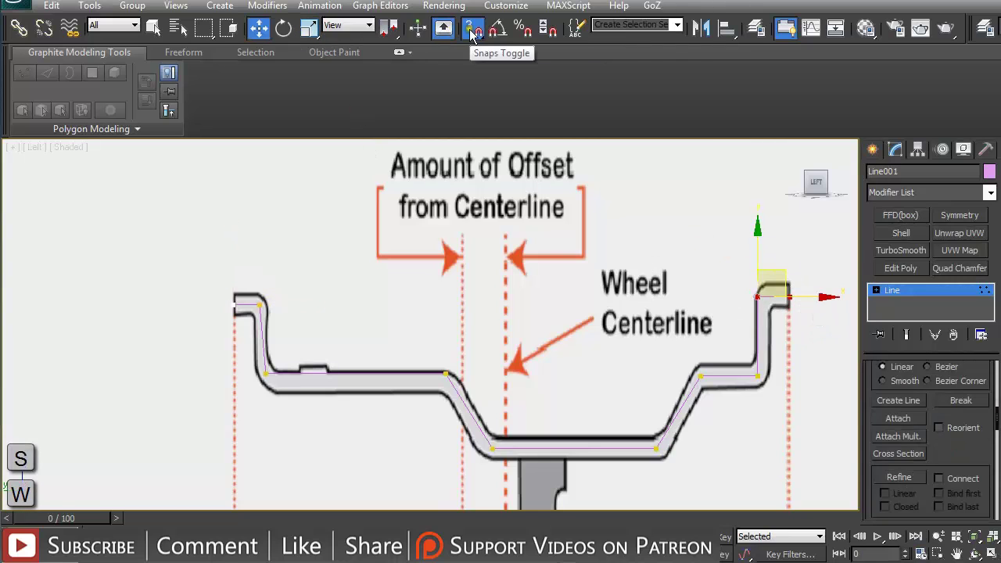
pyautogui.rightClick(472, 31)
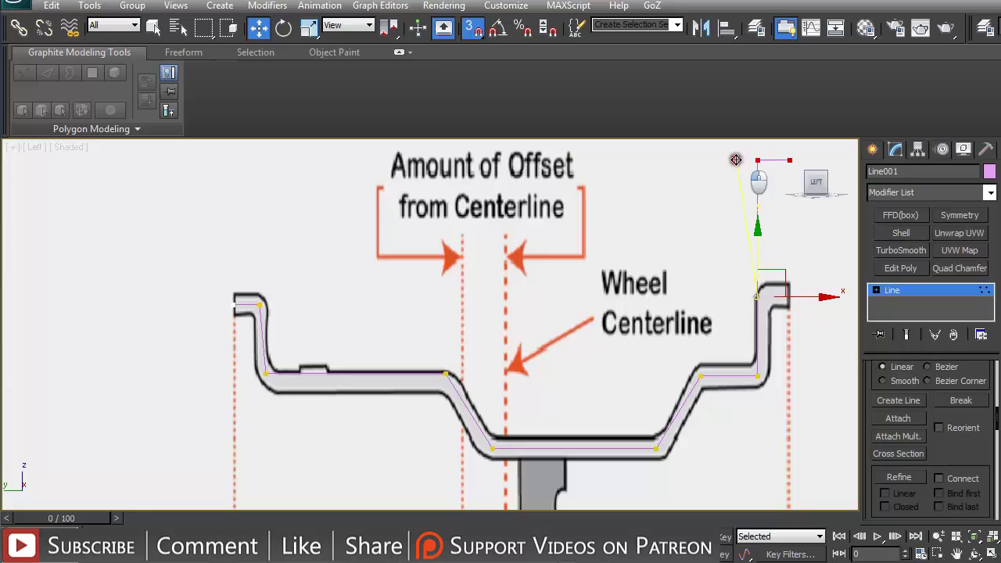
pyautogui.moveTo(757, 297); pyautogui.dragTo(260, 302)
pyautogui.moveTo(677, 361); pyautogui.dragTo(788, 410)
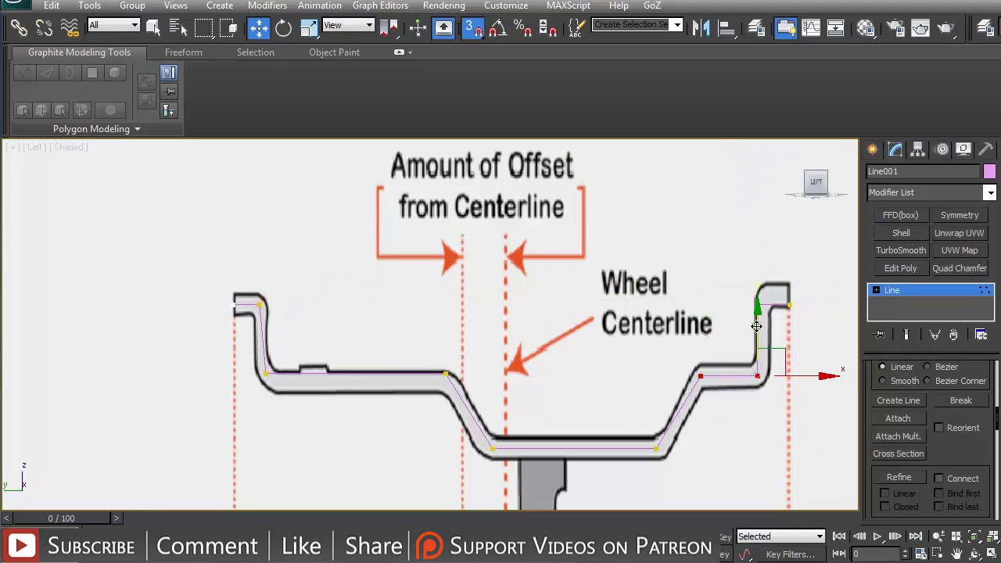
pyautogui.moveTo(756, 374); pyautogui.dragTo(433, 368)
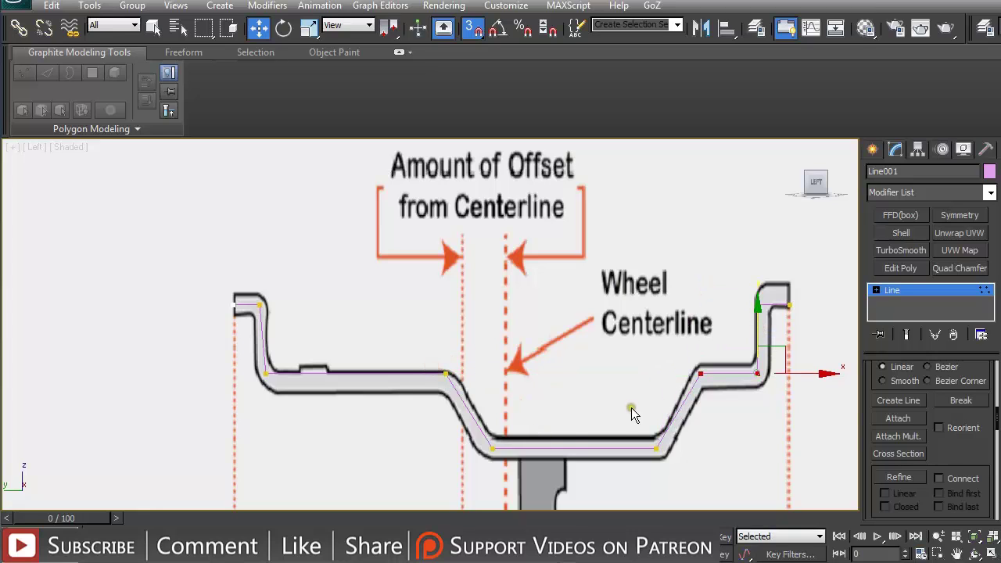
# - Add a Lathe modifier to the profile spline and set its direction to X
pyautogui.click(942, 292)
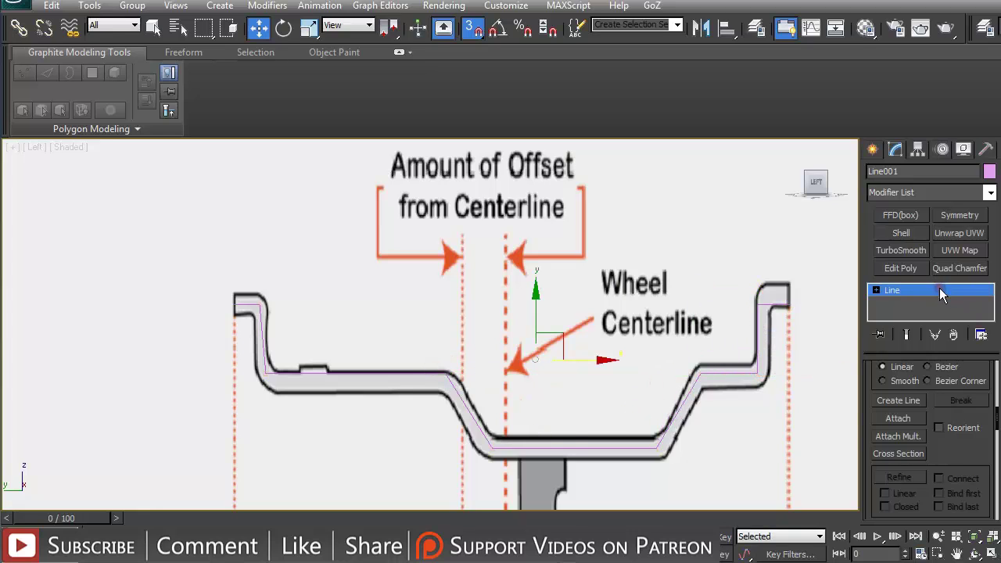
pyautogui.click(916, 192)
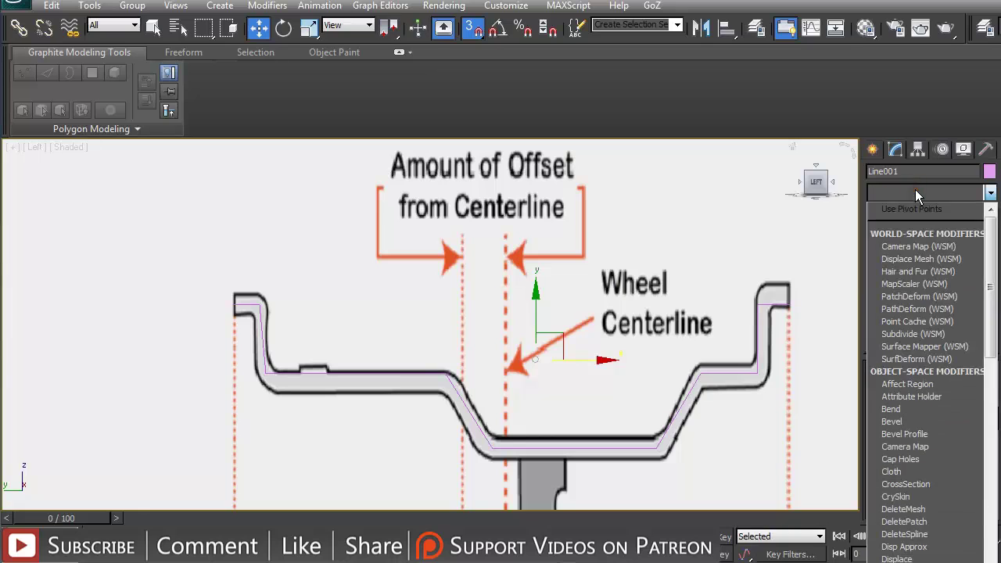
pyautogui.press('l')
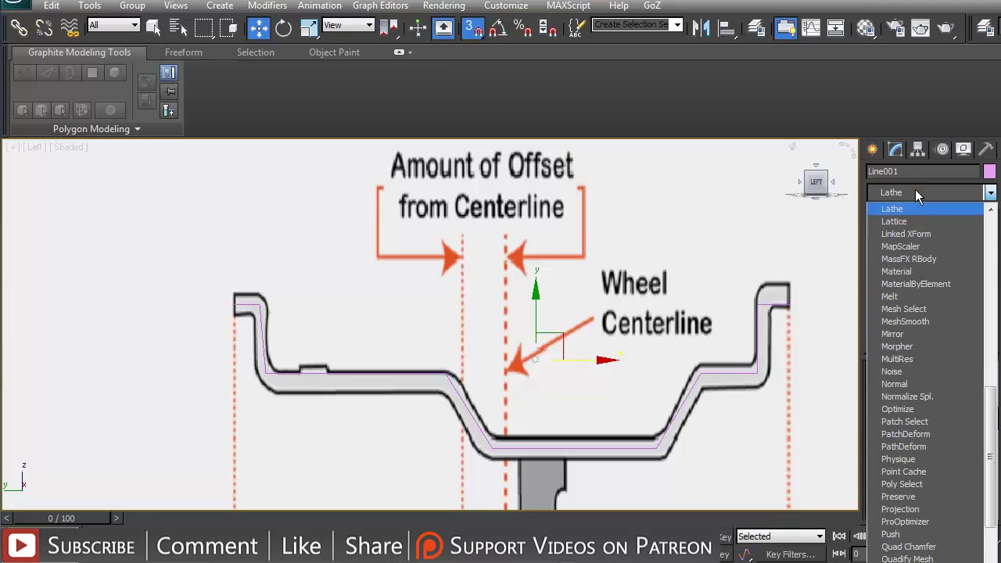
pyautogui.press('Return')
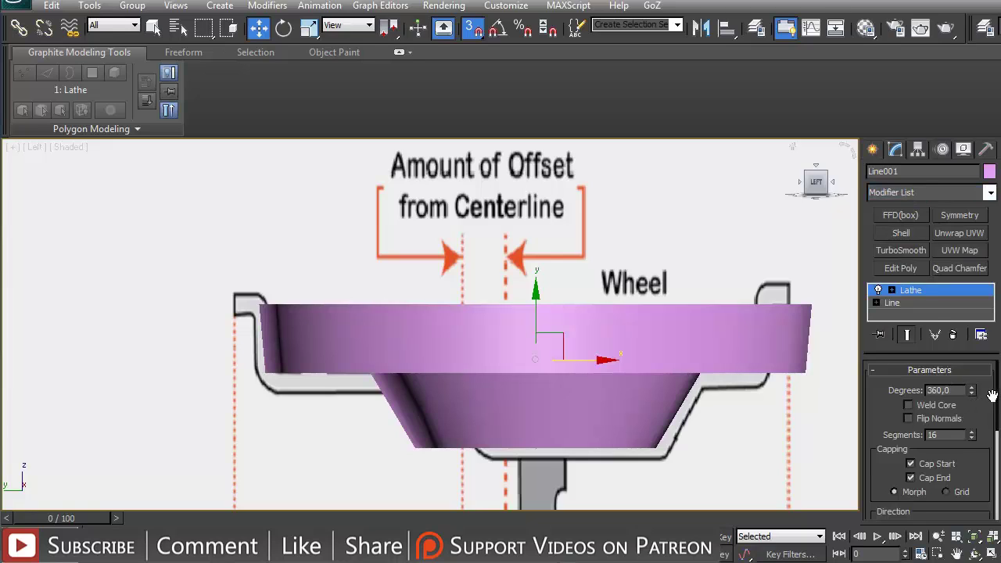
pyautogui.moveTo(995, 393); pyautogui.dragTo(996, 434)
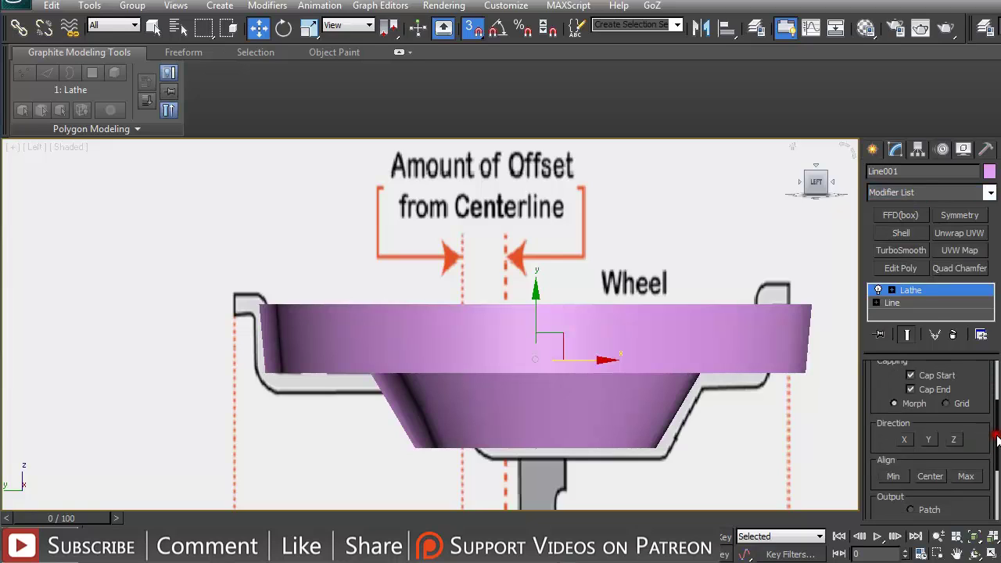
pyautogui.click(927, 440)
pyautogui.click(904, 439)
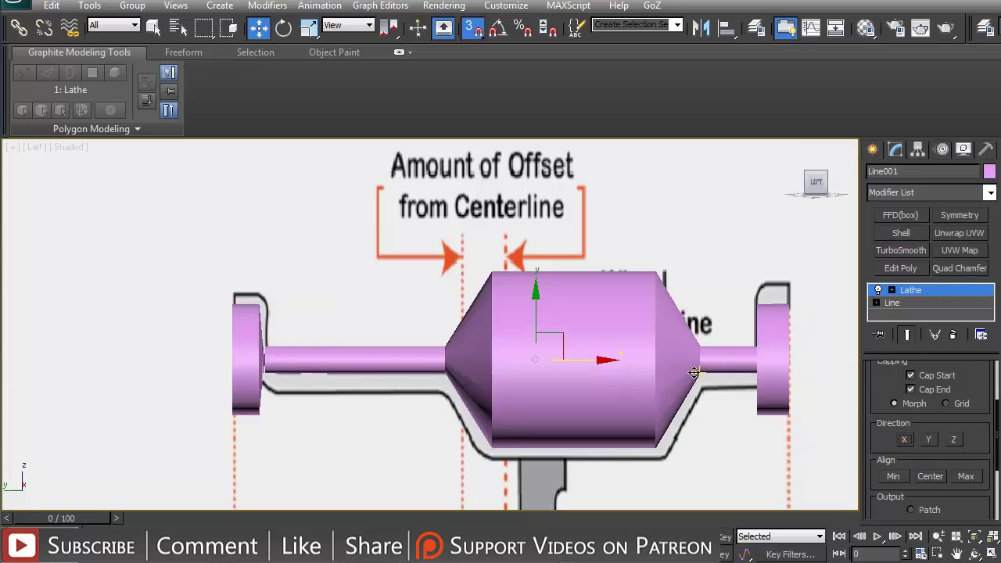
pyautogui.scroll(-3, 687, 373)
pyautogui.moveTo(687, 373); pyautogui.dragTo(664, 286, button='middle')
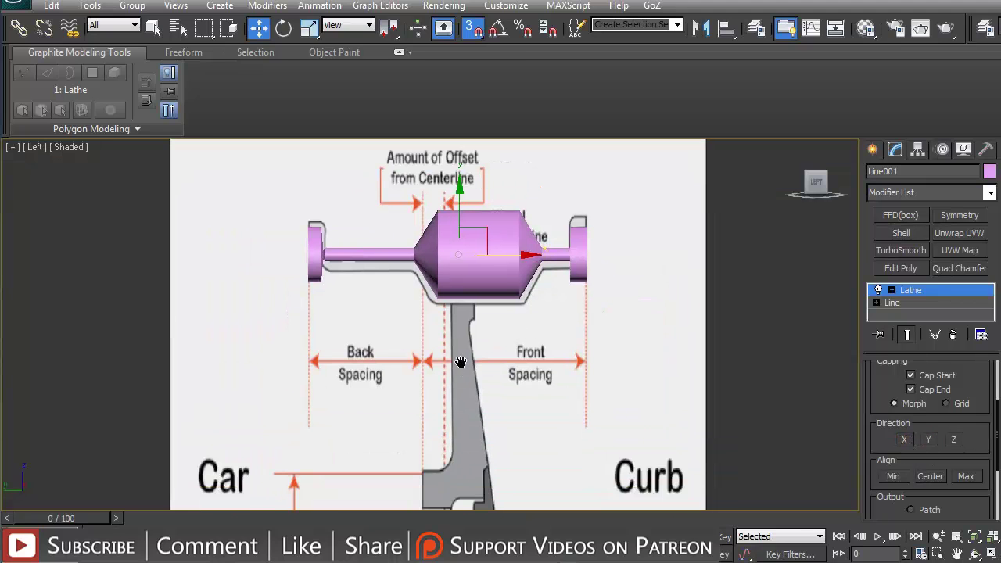
# - Select the Lathe Axis sub-object and move it down along Y to widen the rim
pyautogui.click(892, 290)
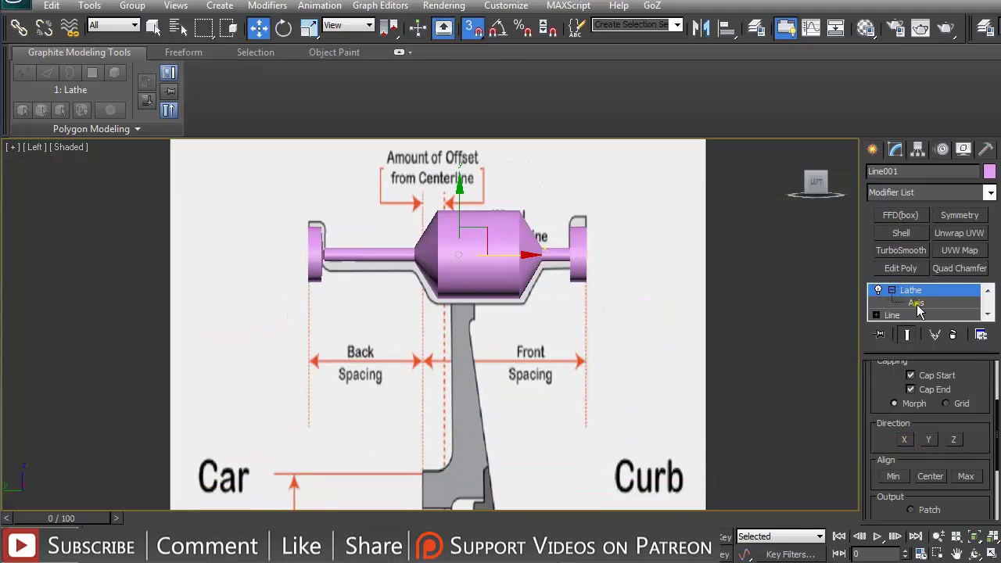
pyautogui.click(917, 304)
pyautogui.press('w')
pyautogui.moveTo(460, 196); pyautogui.dragTo(448, 368)
pyautogui.moveTo(448, 369); pyautogui.dragTo(453, 212, button='middle')
pyautogui.moveTo(460, 227); pyautogui.dragTo(462, 319)
# - Fine-tune the axis position to match the reference, checking it in see-through mode (Alt+X)
pyautogui.scroll(-3, 462, 319)
pyautogui.moveTo(464, 329); pyautogui.dragTo(451, 190, button='middle')
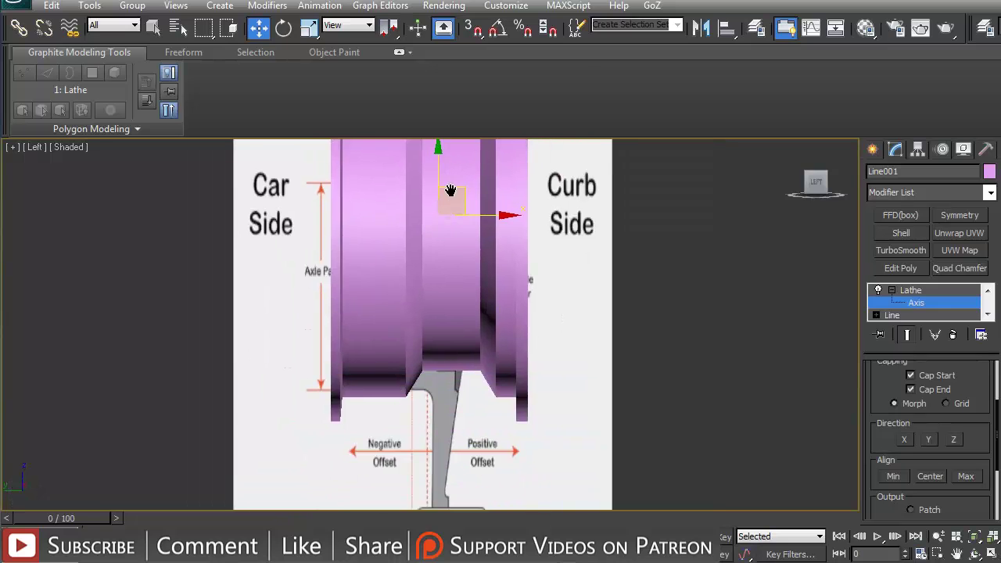
pyautogui.scroll(-3, 450, 199)
pyautogui.moveTo(437, 215); pyautogui.dragTo(428, 253)
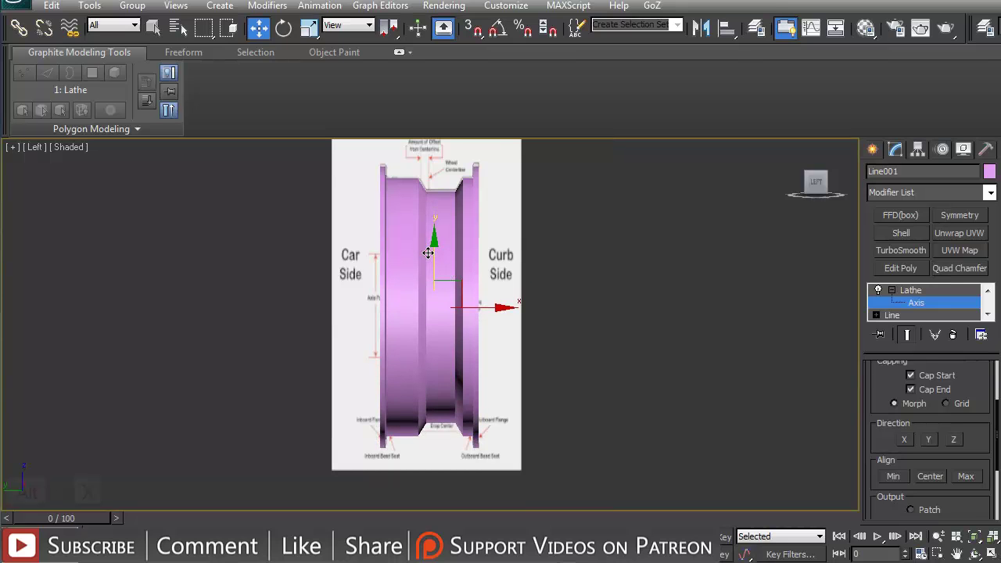
pyautogui.hotkey('alt', 'x')
pyautogui.scroll(5, 429, 251)
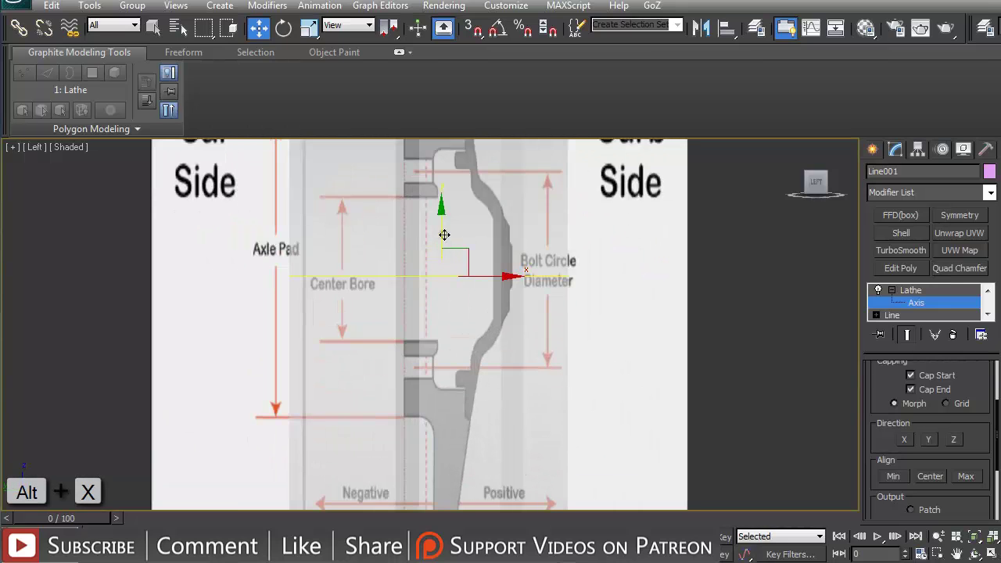
pyautogui.moveTo(443, 233); pyautogui.dragTo(443, 229)
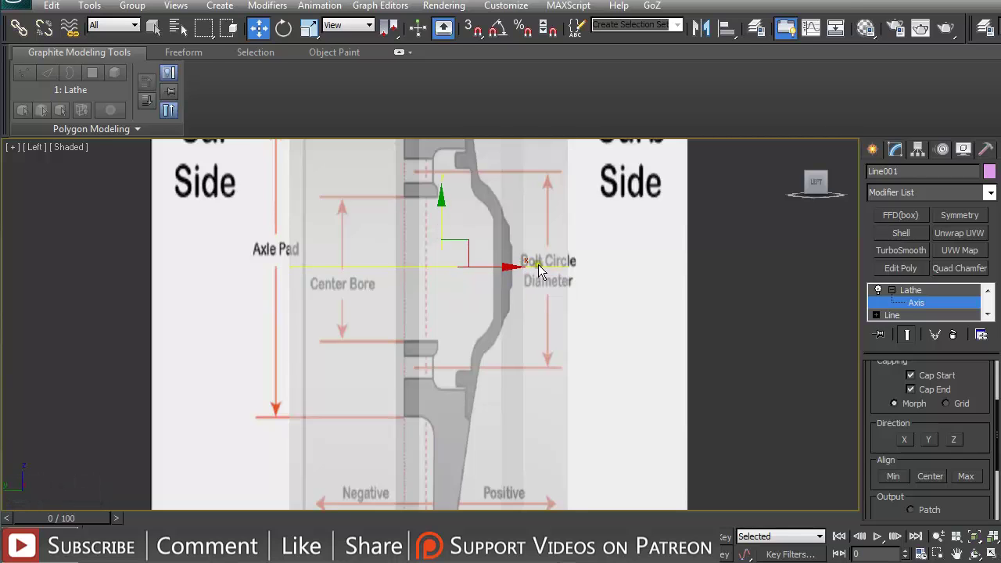
pyautogui.scroll(-5, 501, 247)
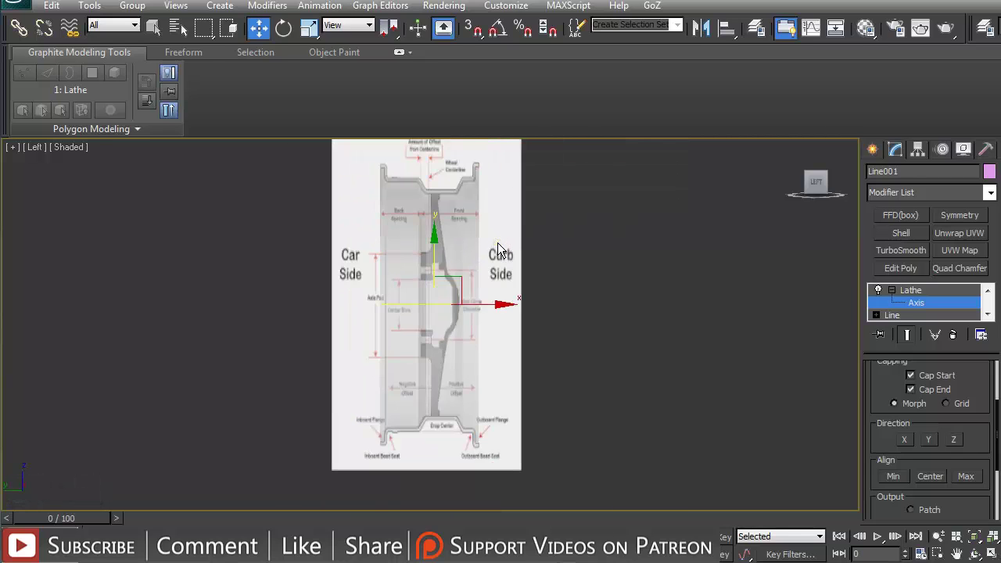
pyautogui.hotkey('alt', 'x')
pyautogui.scroll(2, 589, 269)
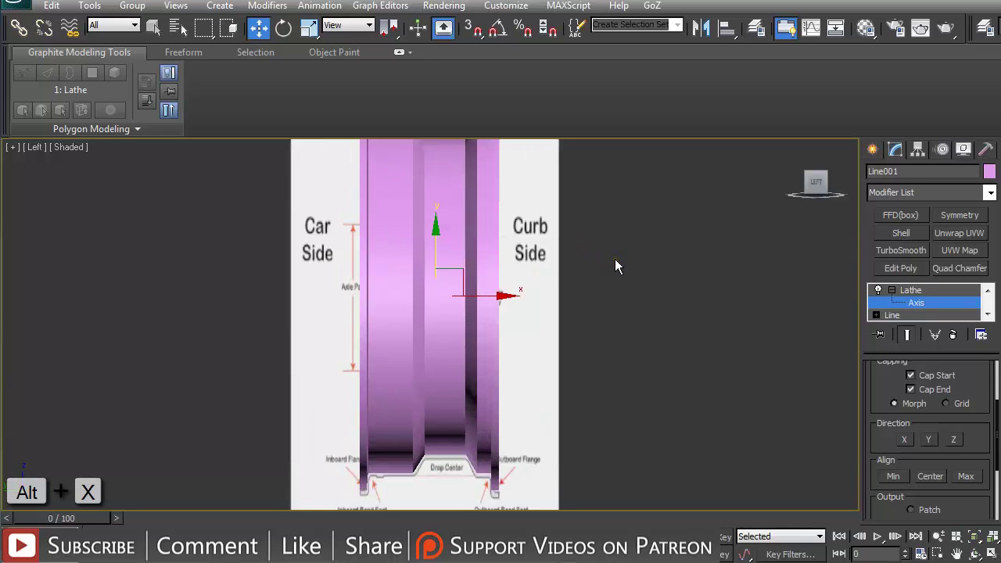
# - Switch to the Perspective view and raise the Lathe Segments toward 48
pyautogui.press('p')
pyautogui.keyDown('alt'); pyautogui.moveTo(599, 261); pyautogui.dragTo(440, 277, button='middle'); pyautogui.keyUp('alt')
pyautogui.press('p')
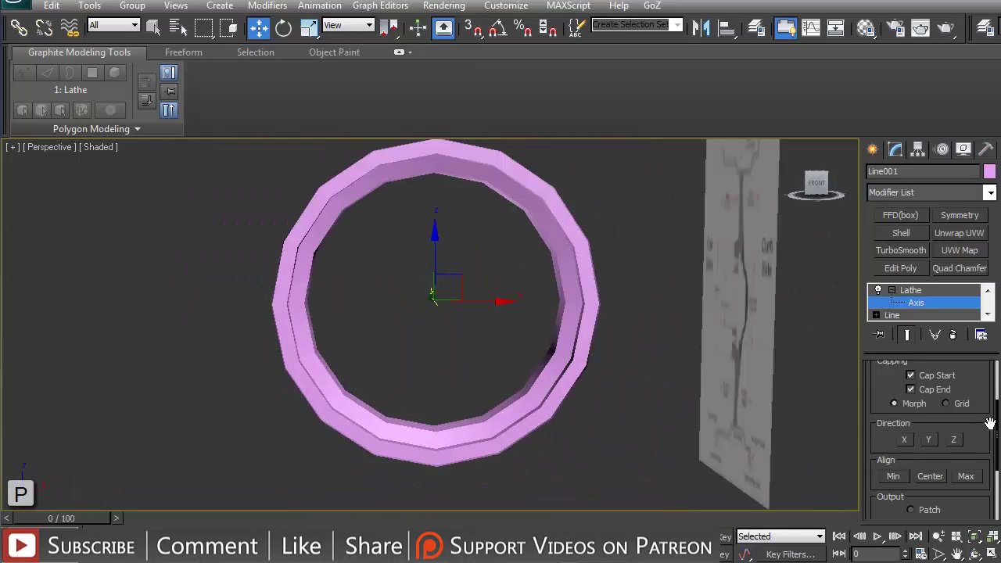
pyautogui.scroll(3, 998, 422)
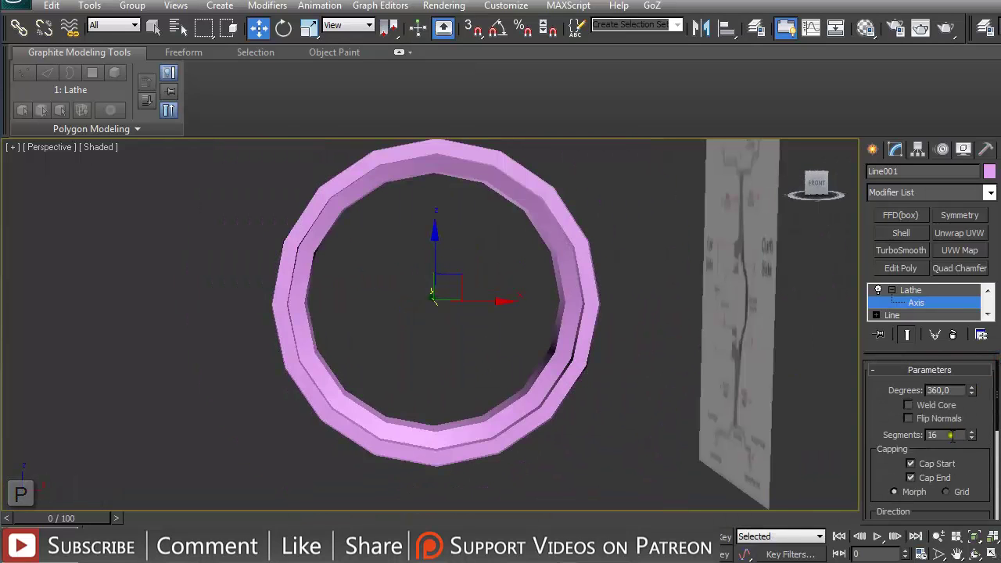
pyautogui.write('4')
pyautogui.press('Return')
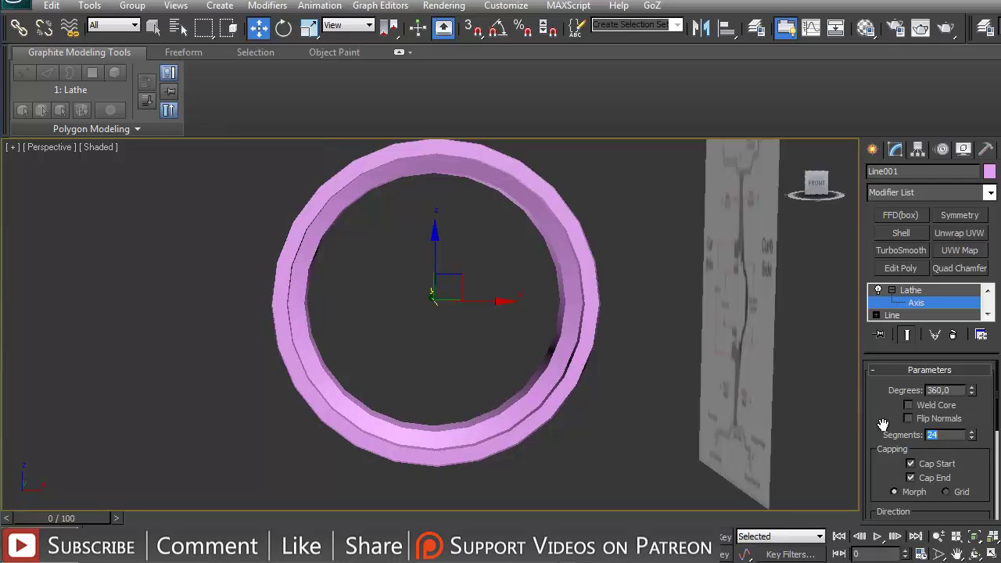
# - Confirm 48 lathe segments and turn on Edged Faces display with F4
pyautogui.press('Return')
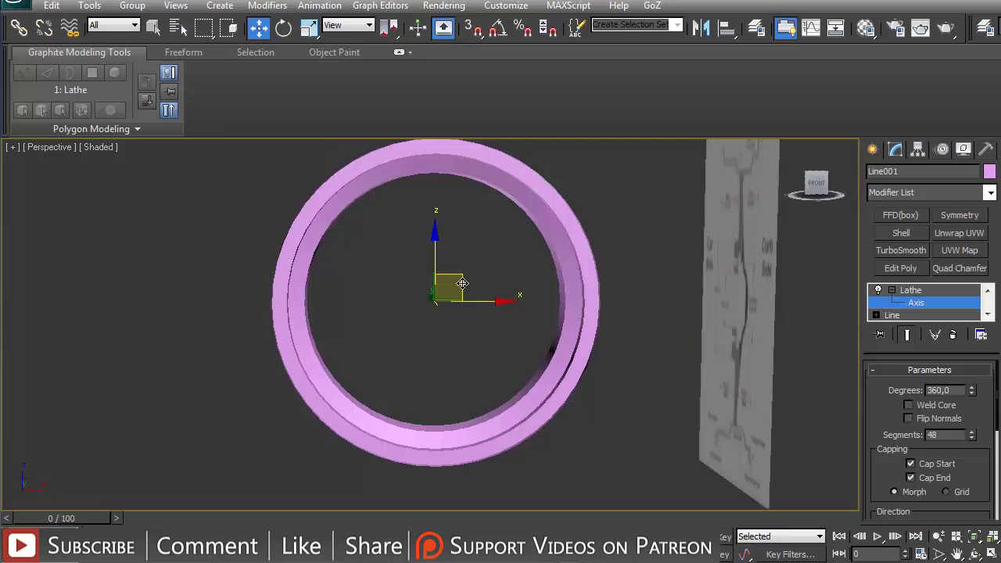
pyautogui.keyDown('alt'); pyautogui.moveTo(731, 350); pyautogui.dragTo(562, 270, button='middle'); pyautogui.keyUp('alt')
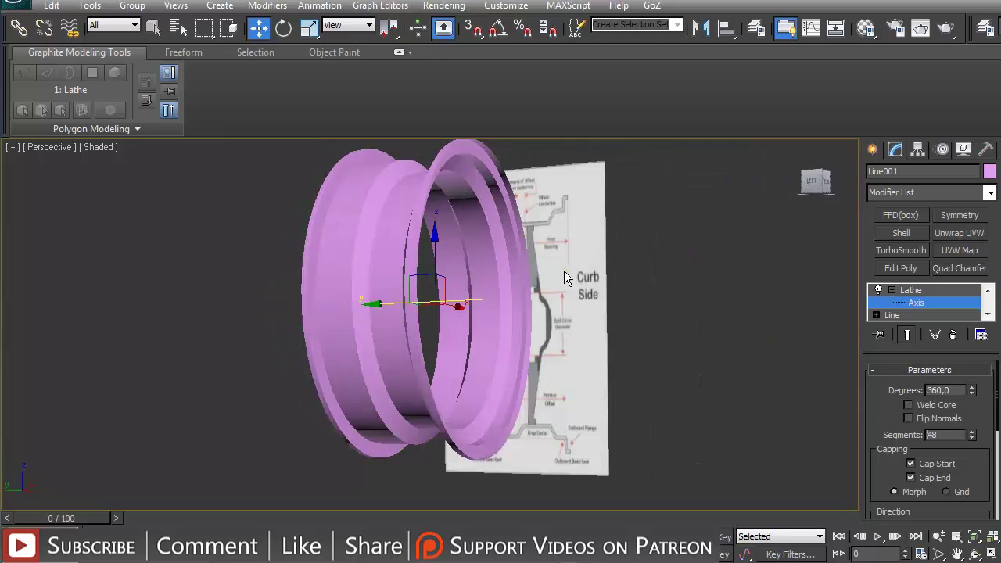
pyautogui.press('F4')
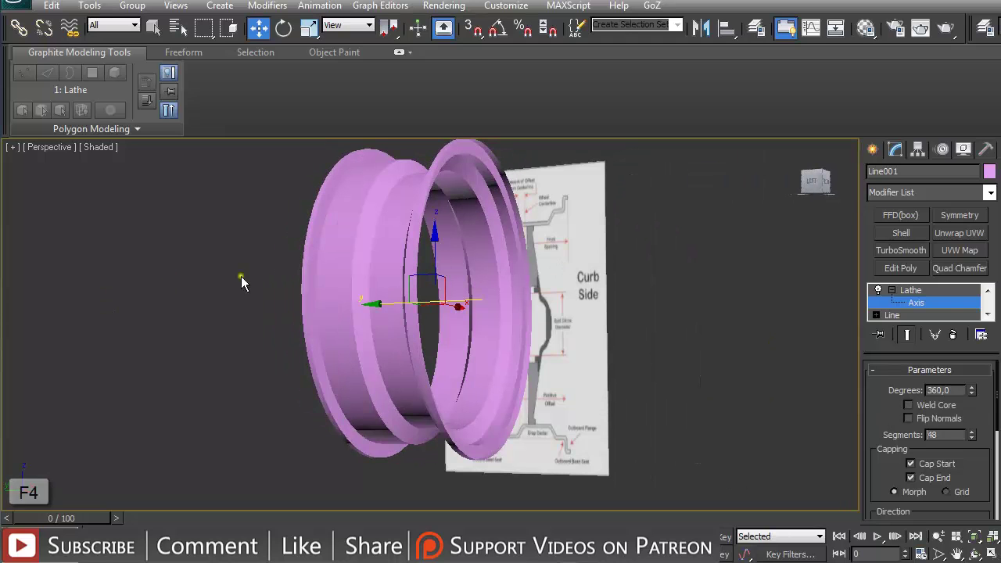
# - In Configure Viewports, disable Selection Brackets and enable Display Selected with Edged Faces
pyautogui.click(13, 150)
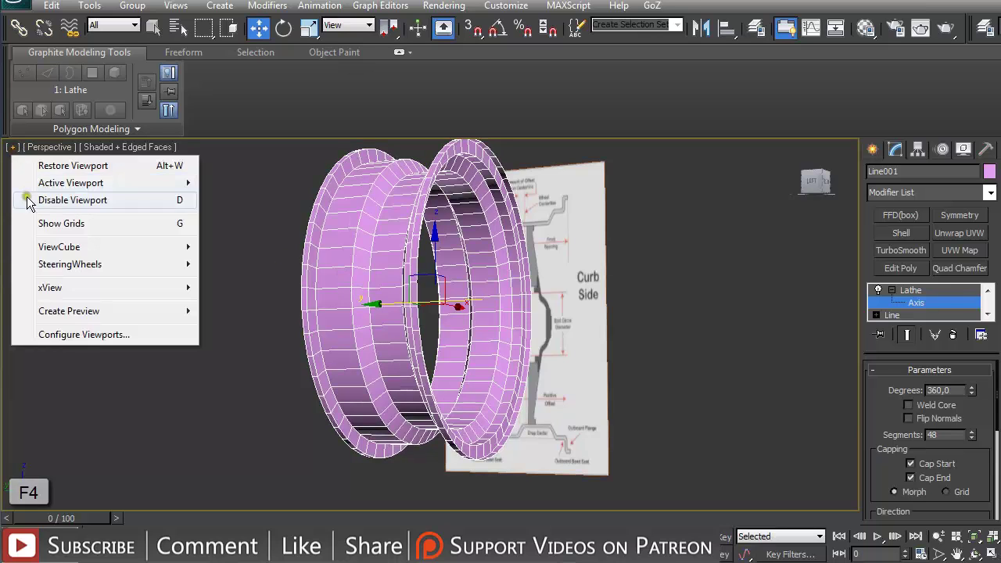
pyautogui.click(84, 334)
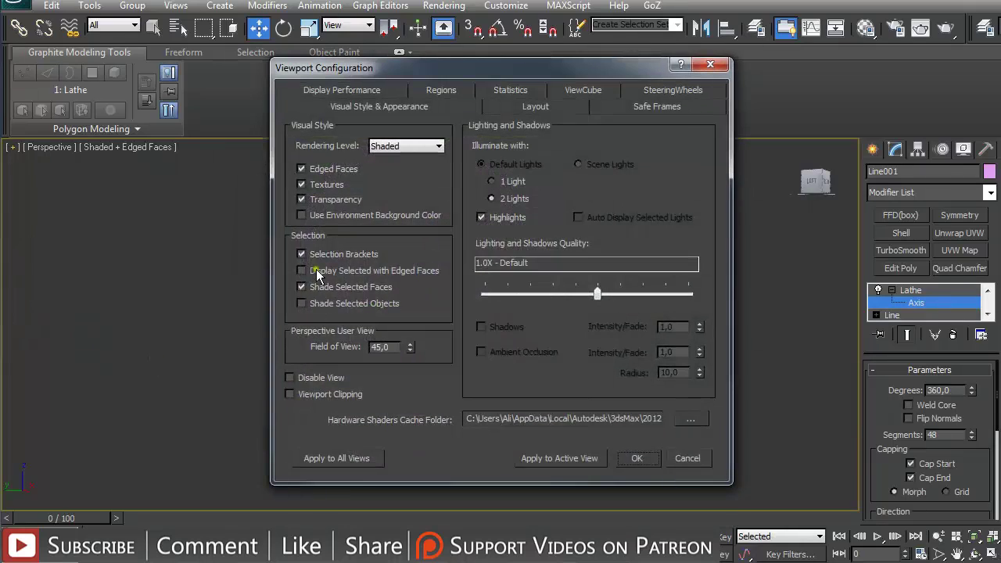
pyautogui.click(317, 257)
pyautogui.click(305, 271)
pyautogui.click(649, 460)
pyautogui.keyDown('alt'); pyautogui.moveTo(290, 266); pyautogui.dragTo(319, 319, button='middle'); pyautogui.keyUp('alt')
pyautogui.scroll(2, 290, 228)
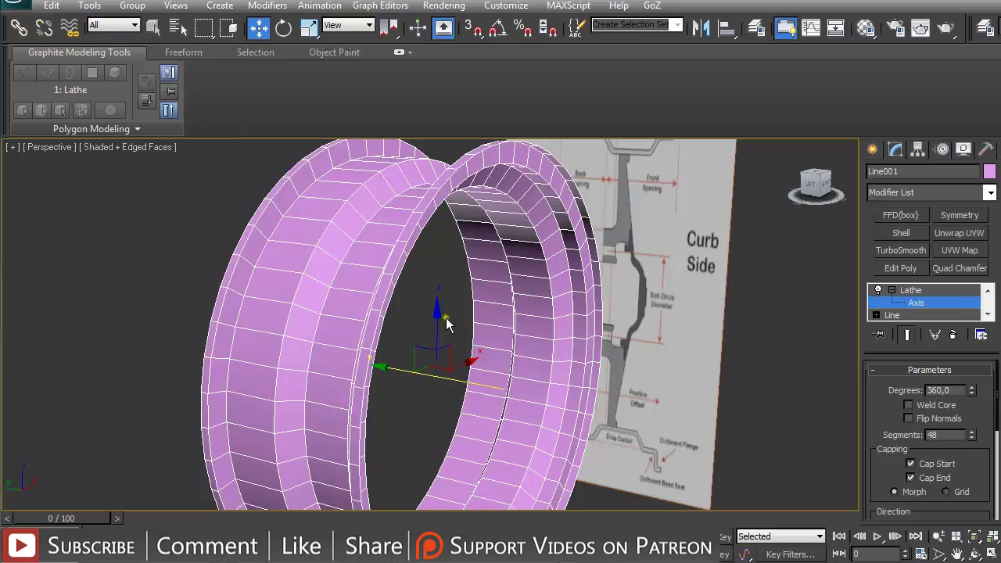
pyautogui.scroll(-2, 510, 332)
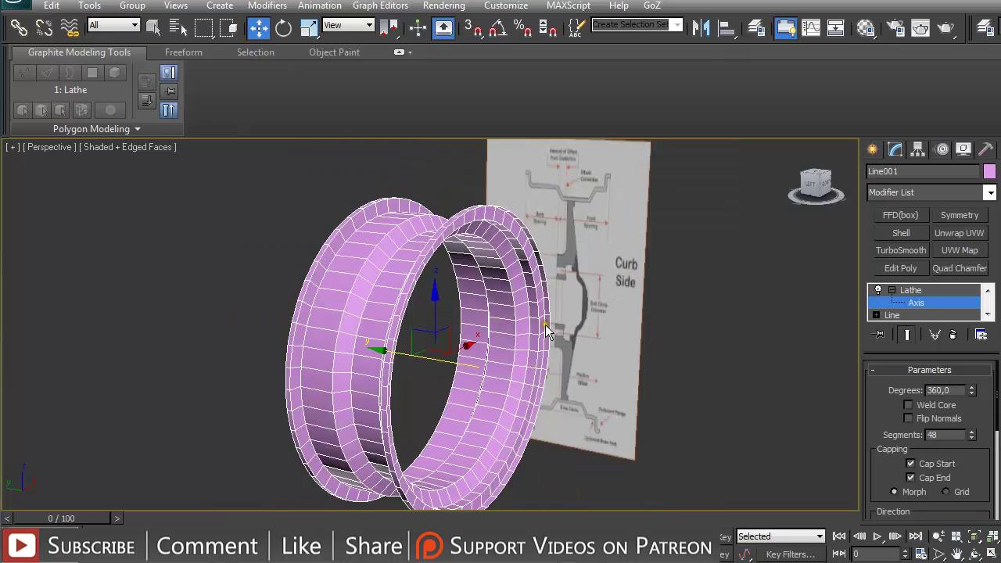
pyautogui.keyDown('alt'); pyautogui.moveTo(743, 323); pyautogui.dragTo(522, 332, button='middle'); pyautogui.keyUp('alt')
pyautogui.scroll(3, 521, 332)
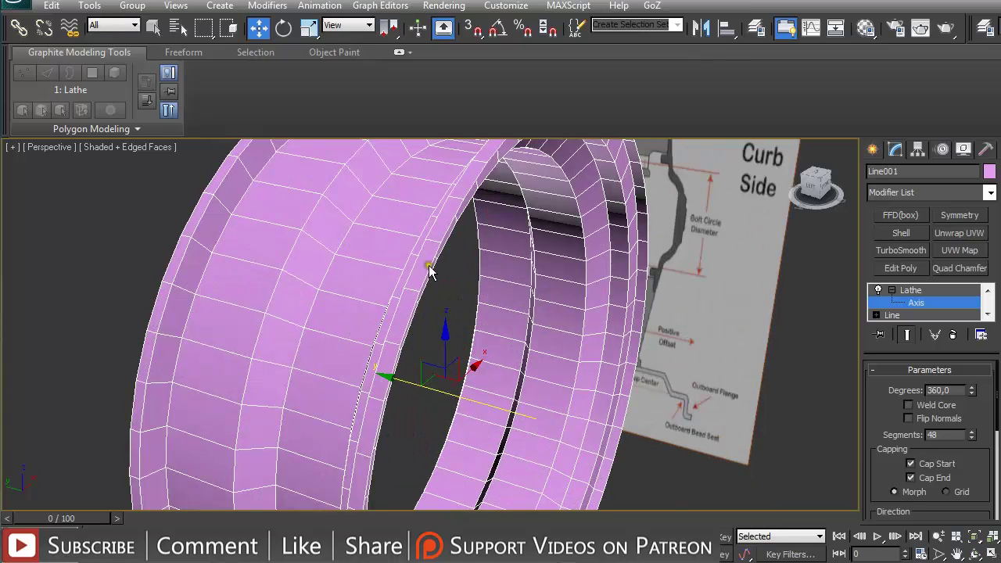
pyautogui.keyDown('alt'); pyautogui.moveTo(365, 247); pyautogui.dragTo(401, 330, button='middle'); pyautogui.keyUp('alt')
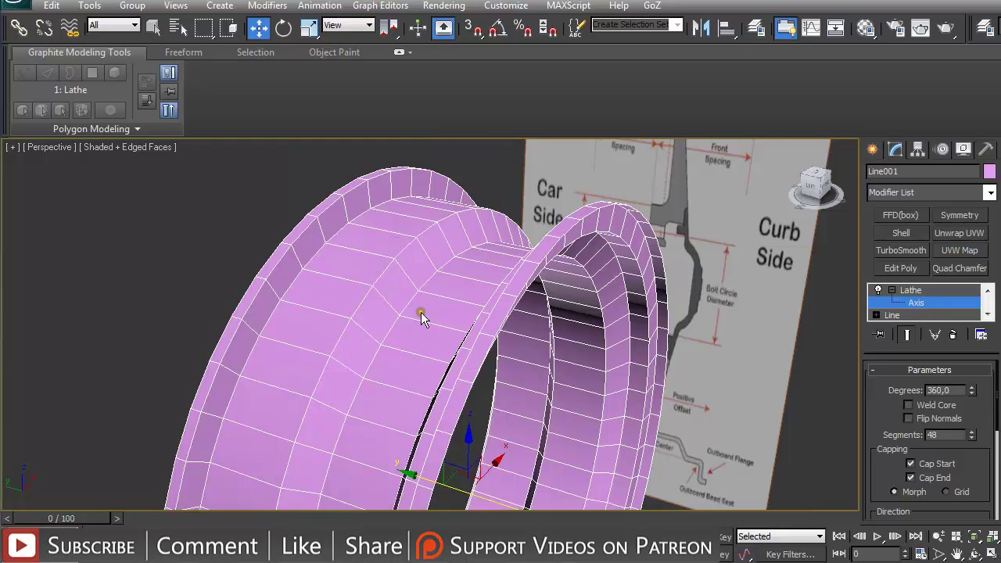
# - Collapse the Lathe stack and convert the rim to an Editable Poly
pyautogui.click(904, 289)
pyautogui.rightClick(905, 288)
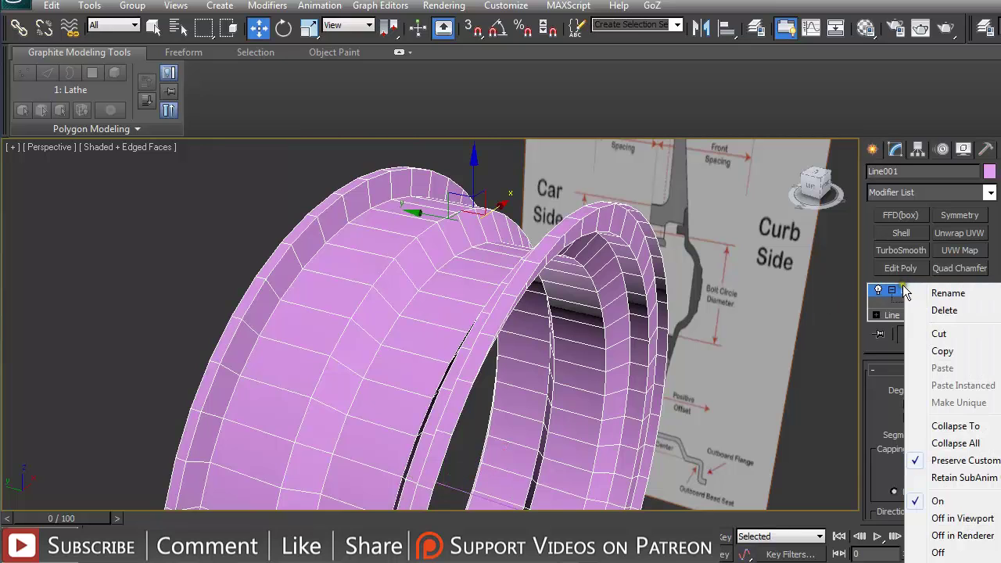
pyautogui.click(967, 430)
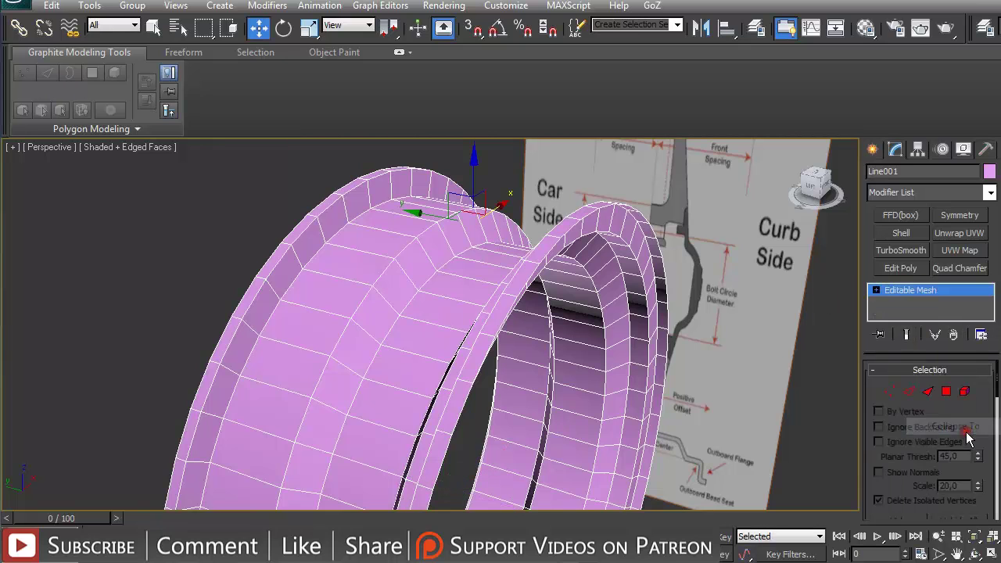
pyautogui.rightClick(907, 289)
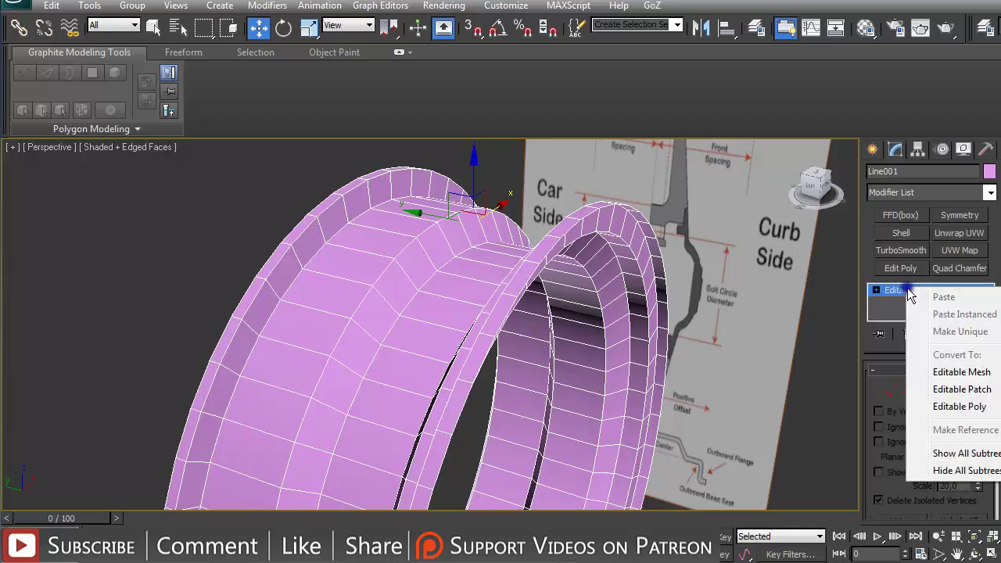
pyautogui.click(946, 406)
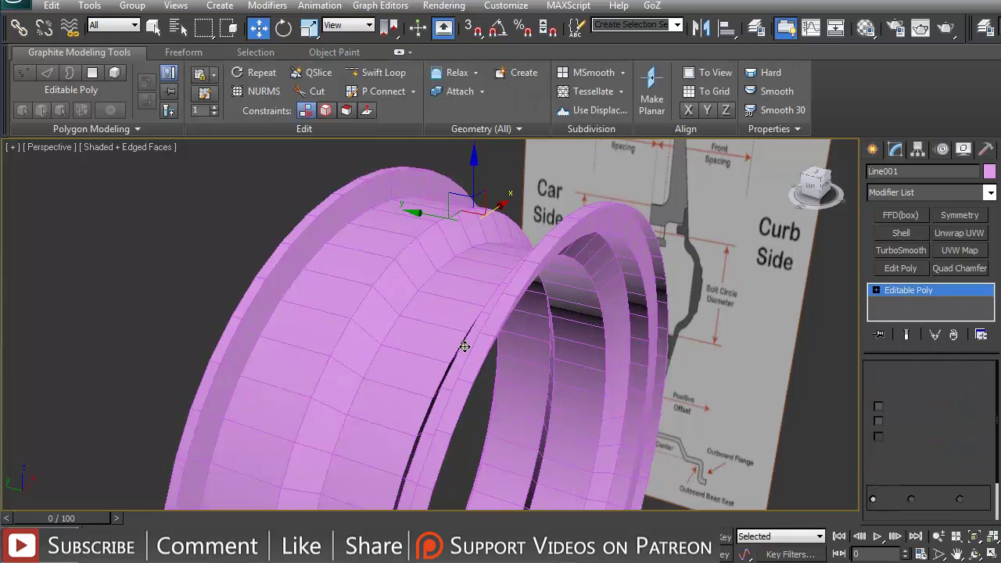
# - At Edge level, select two edges on the rim's outer lip
pyautogui.press('2')
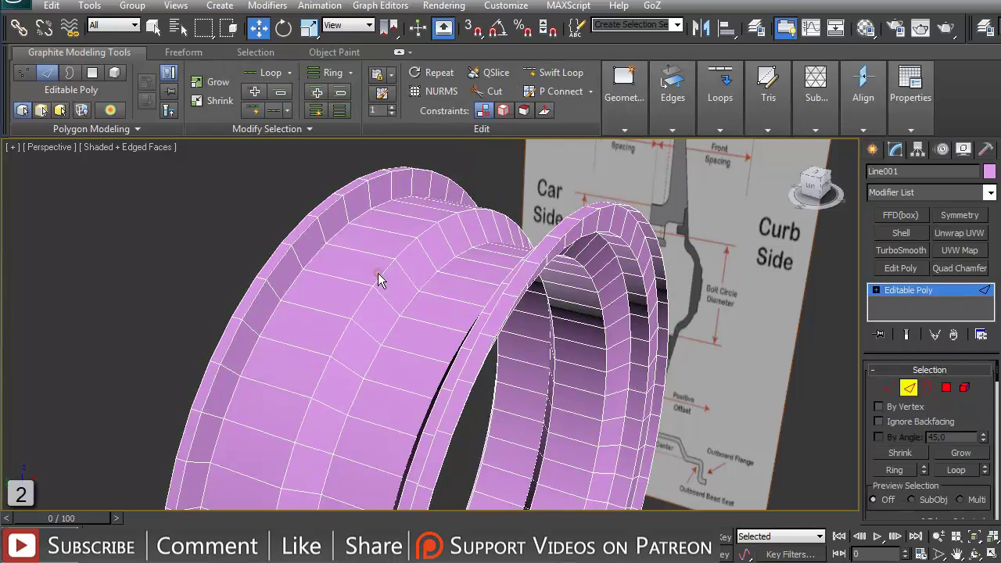
pyautogui.click(384, 259)
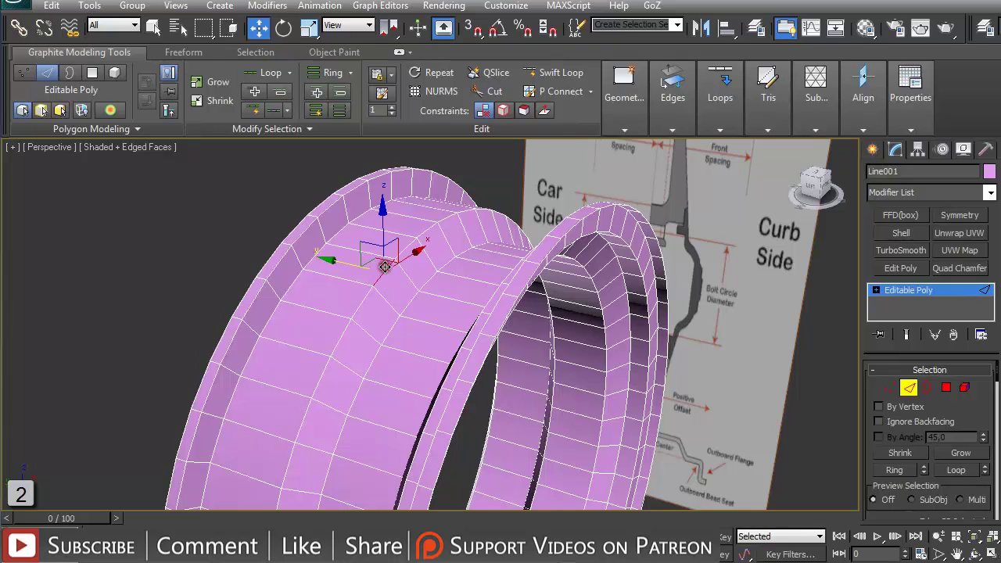
pyautogui.press('q')
pyautogui.keyDown('ctrl'); pyautogui.click(407, 303); pyautogui.keyUp('ctrl')
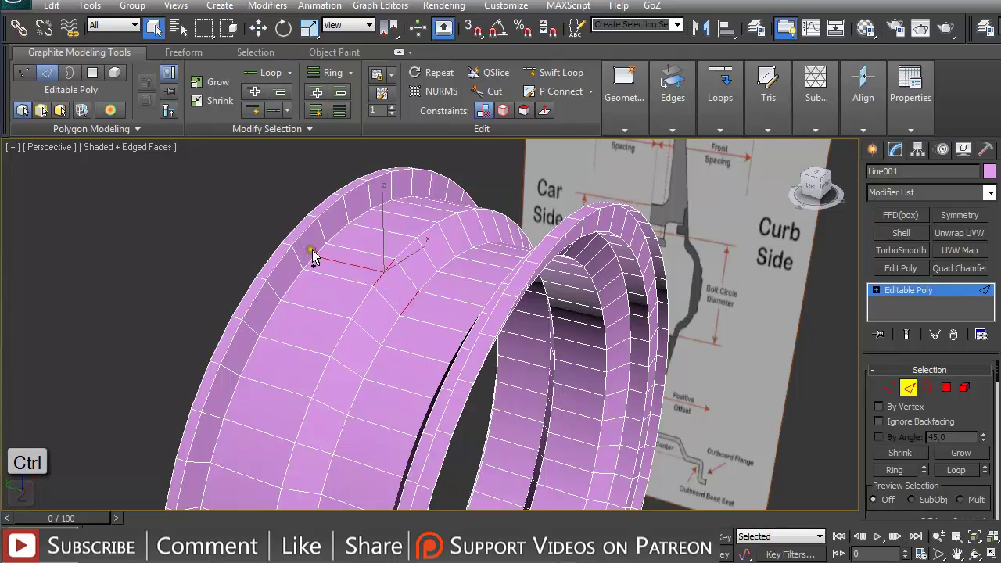
pyautogui.keyDown('alt'); pyautogui.moveTo(331, 263); pyautogui.dragTo(395, 275, button='middle'); pyautogui.keyUp('alt')
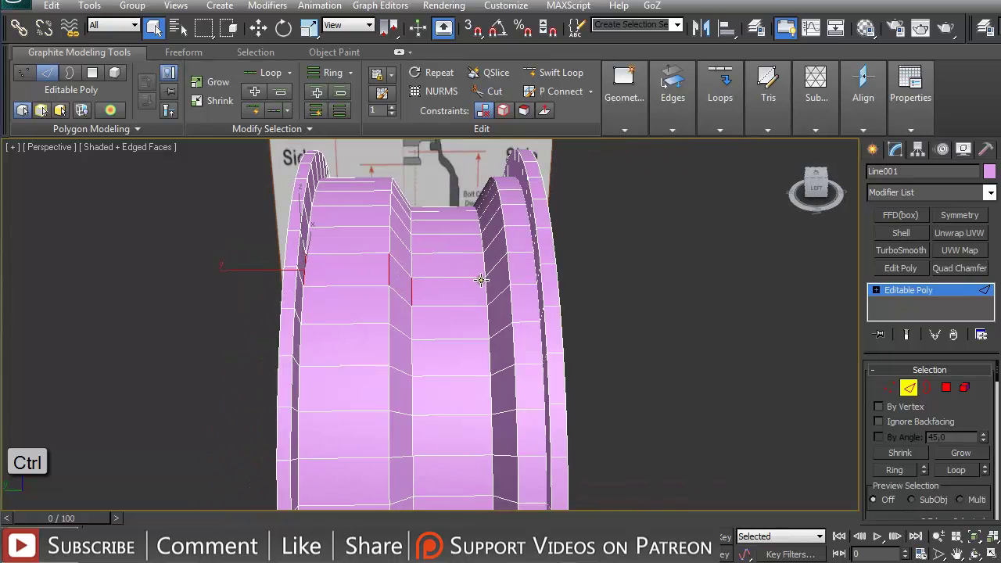
pyautogui.keyDown('alt'); pyautogui.moveTo(508, 274); pyautogui.dragTo(478, 286, button='middle'); pyautogui.keyUp('alt')
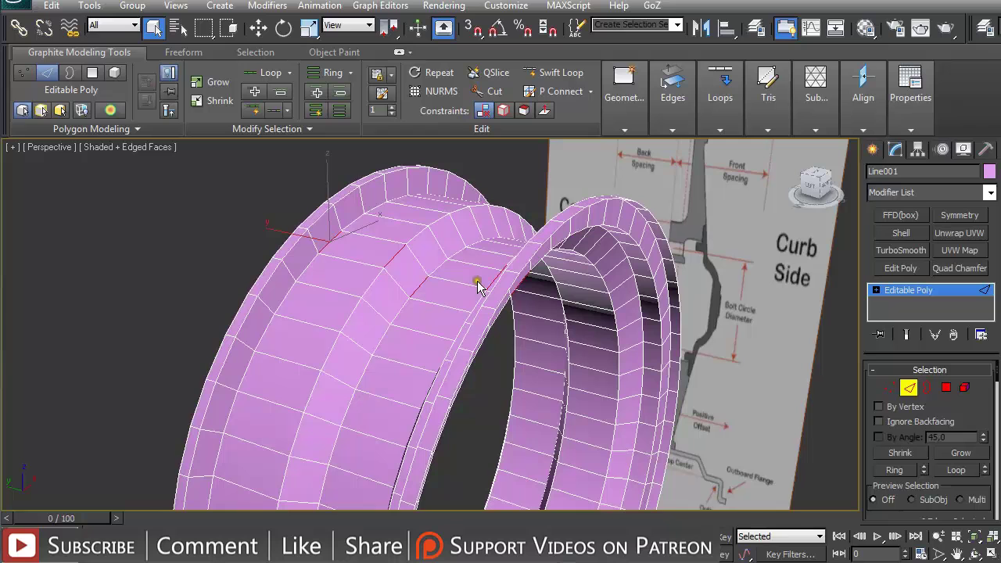
# - Add TurboSmooth with 2 iterations and Isoline Display, then inspect the smoothed rim
pyautogui.click(901, 250)
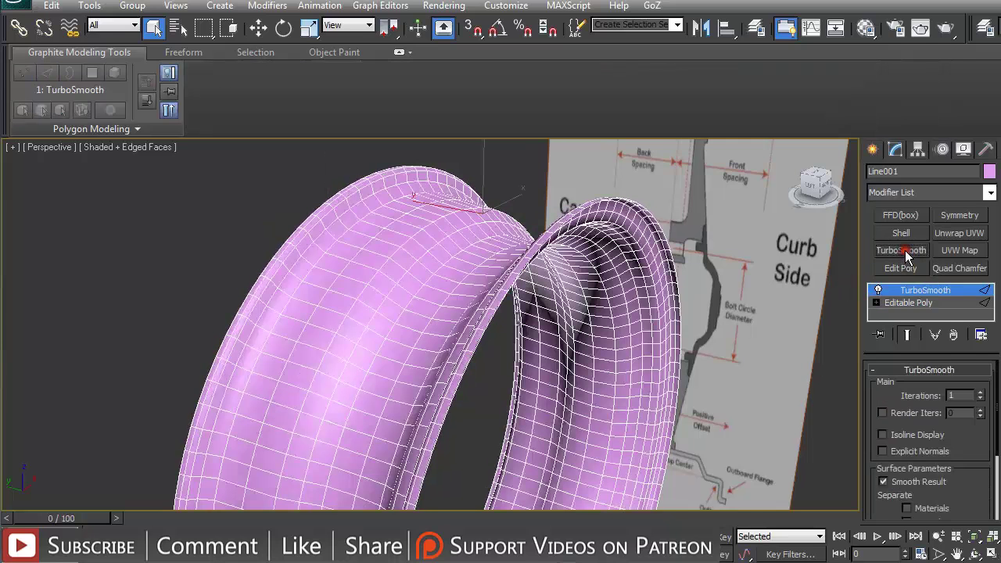
pyautogui.click(982, 392)
pyautogui.click(883, 435)
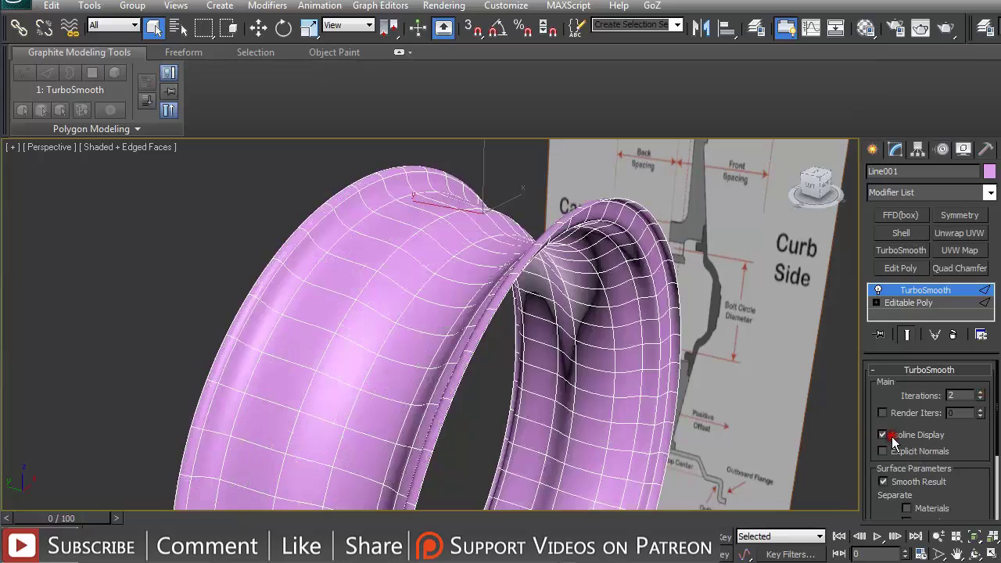
pyautogui.scroll(-5, 346, 318)
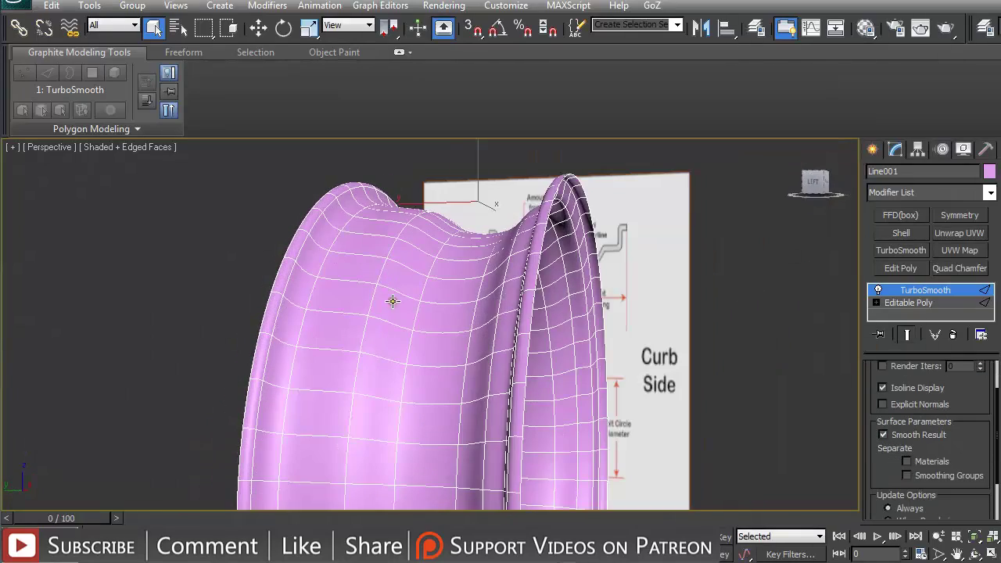
pyautogui.scroll(-3, 403, 305)
pyautogui.keyDown('alt'); pyautogui.moveTo(412, 306); pyautogui.dragTo(458, 317, button='middle'); pyautogui.keyUp('alt')
pyautogui.scroll(5, 450, 319)
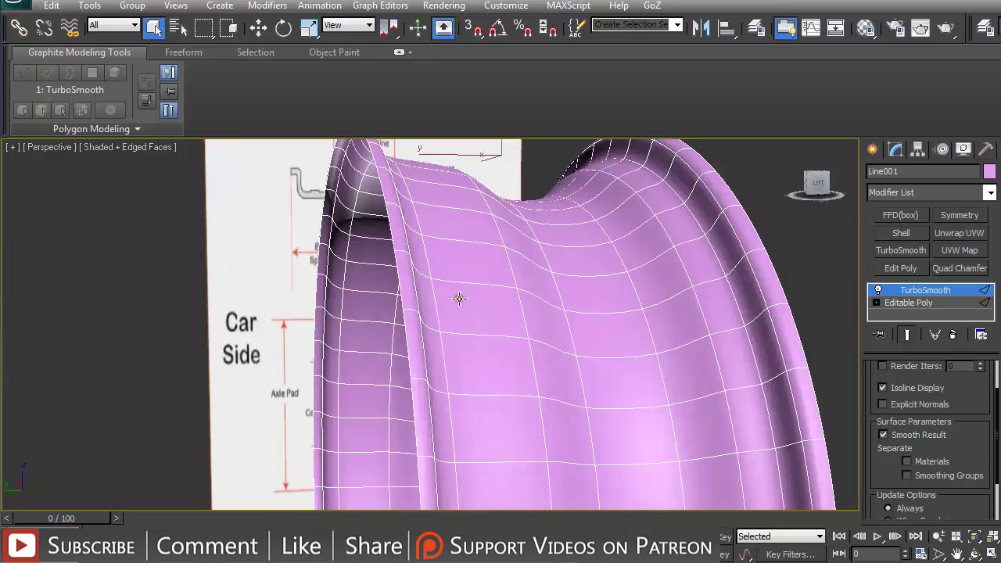
pyautogui.moveTo(474, 279); pyautogui.dragTo(394, 334, button='middle')
pyautogui.keyDown('alt'); pyautogui.moveTo(646, 242); pyautogui.dragTo(591, 258, button='middle'); pyautogui.keyUp('alt')
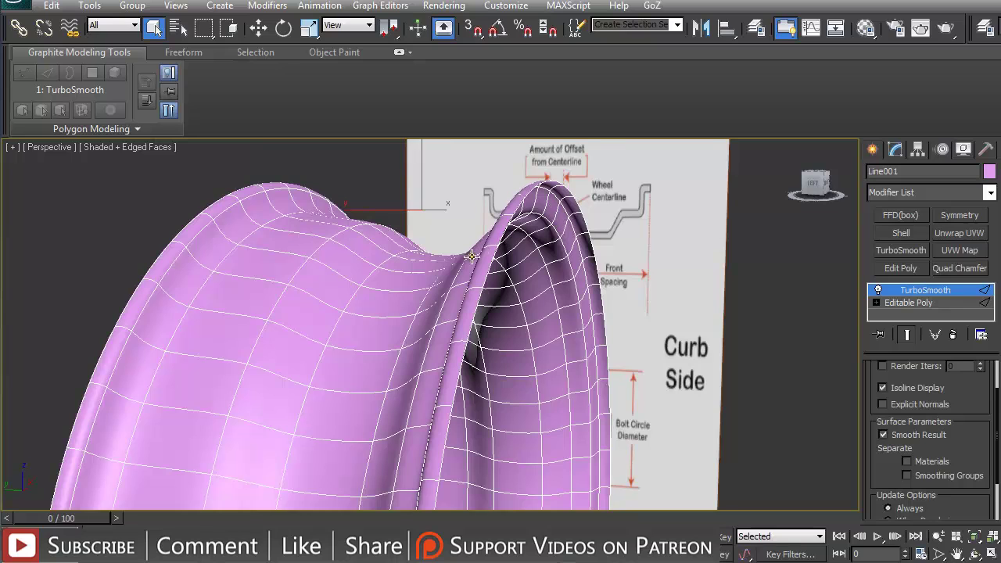
pyautogui.scroll(-2, 471, 256)
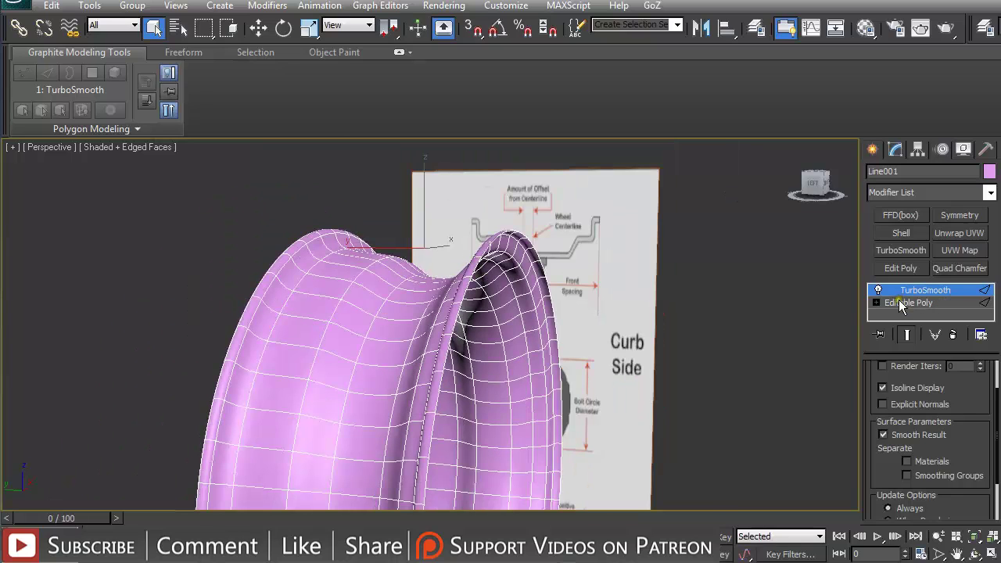
# - Return to the Editable Poly level and view the wheel from its car side
pyautogui.click(899, 303)
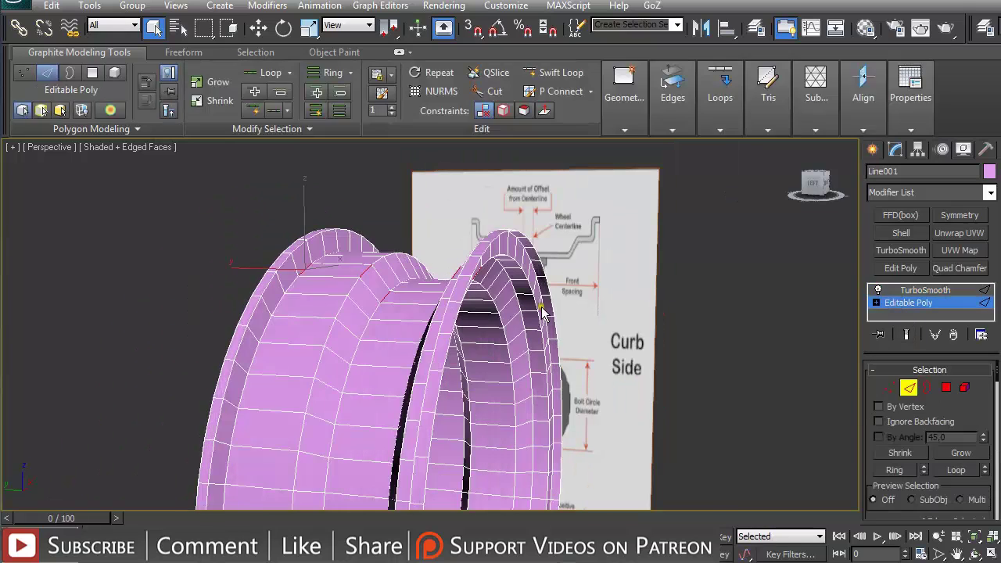
pyautogui.keyDown('alt'); pyautogui.moveTo(397, 278); pyautogui.dragTo(367, 262, button='middle'); pyautogui.keyUp('alt')
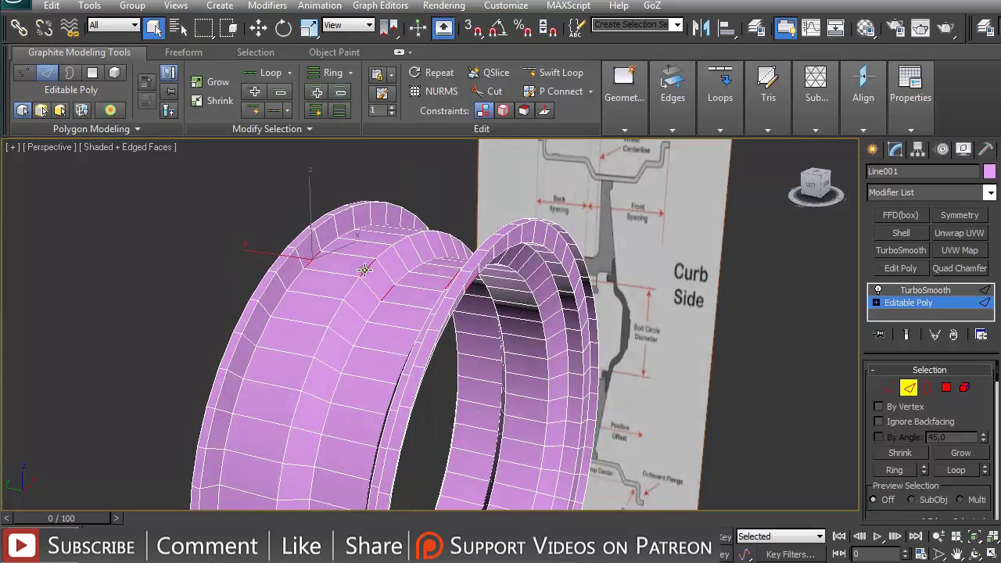
pyautogui.scroll(3, 367, 270)
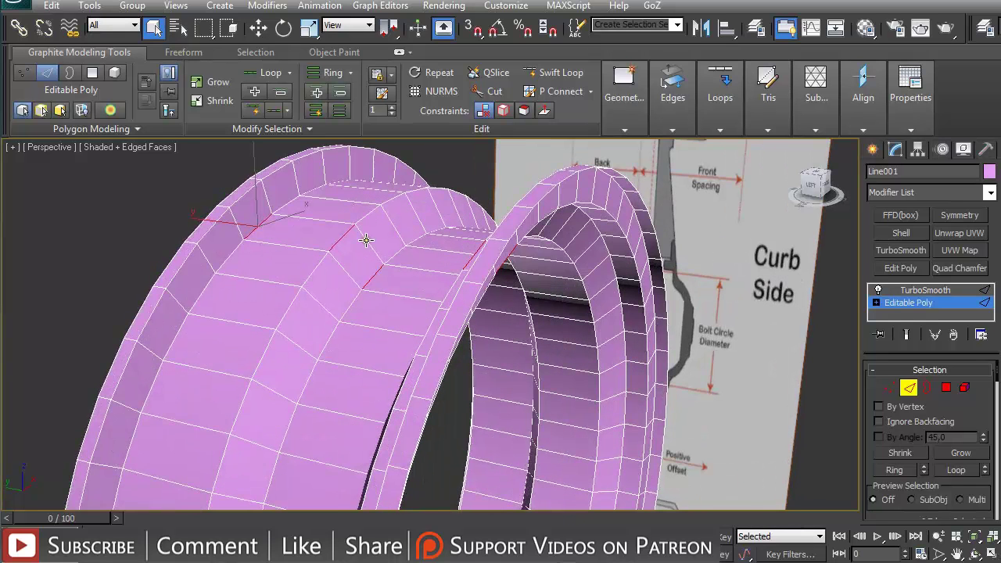
pyautogui.scroll(2, 366, 240)
pyautogui.scroll(-5, 360, 231)
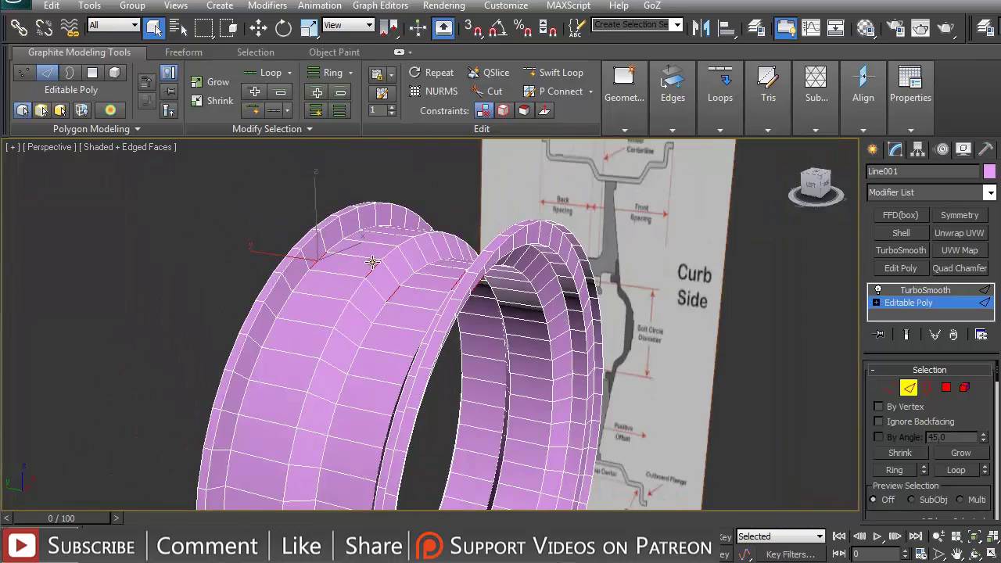
pyautogui.scroll(3, 373, 266)
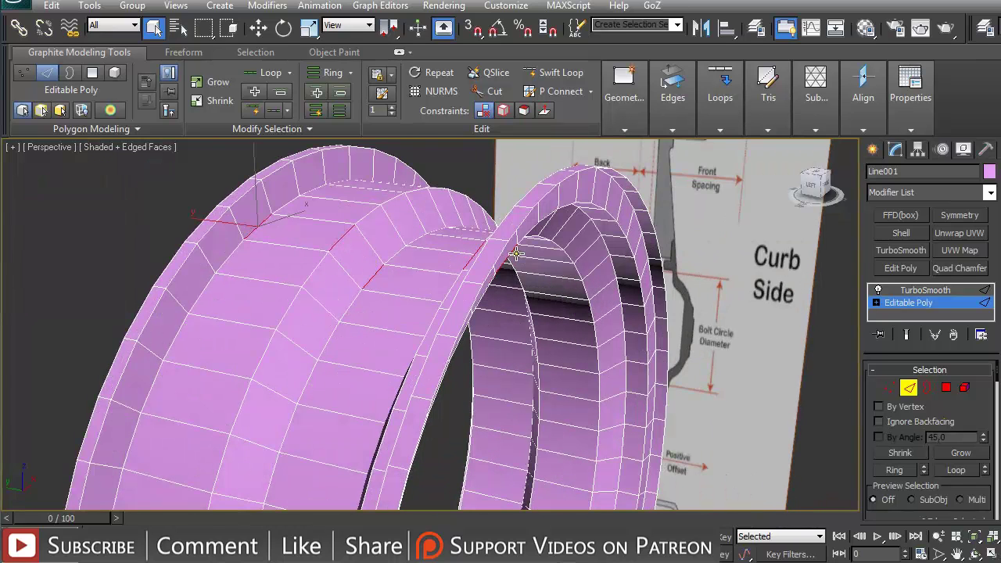
pyautogui.keyDown('alt'); pyautogui.moveTo(296, 242); pyautogui.dragTo(539, 244, button='middle'); pyautogui.keyUp('alt')
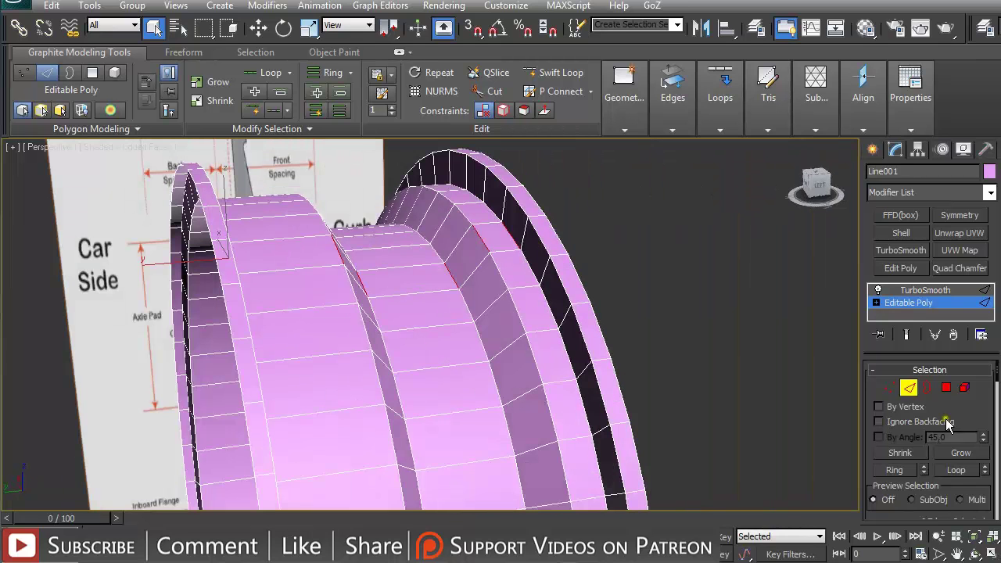
# - Change Line001's object colour from pink to dark blue
pyautogui.click(990, 171)
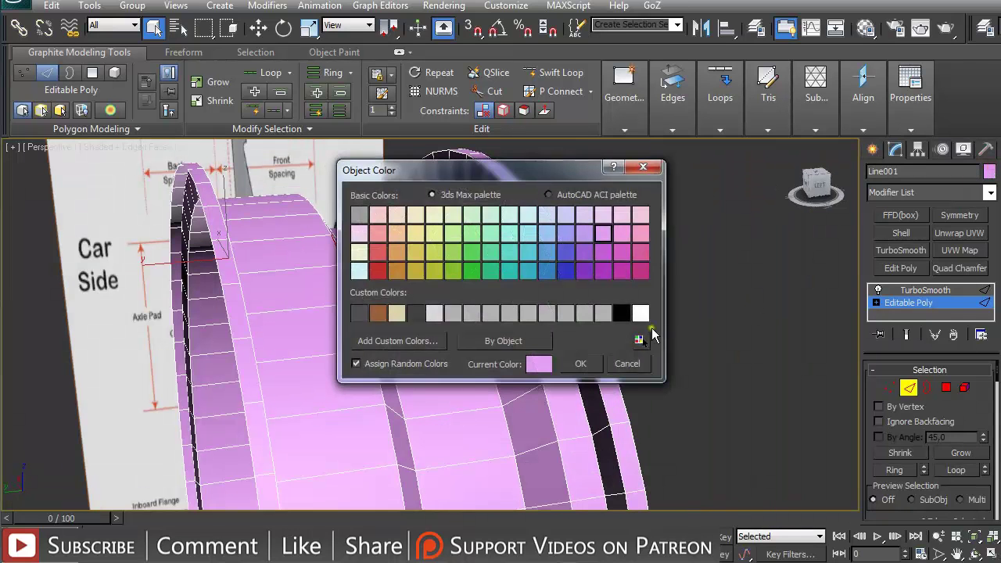
pyautogui.click(565, 270)
pyautogui.click(581, 363)
pyautogui.keyDown('alt'); pyautogui.moveTo(518, 306); pyautogui.dragTo(520, 244, button='middle'); pyautogui.keyUp('alt')
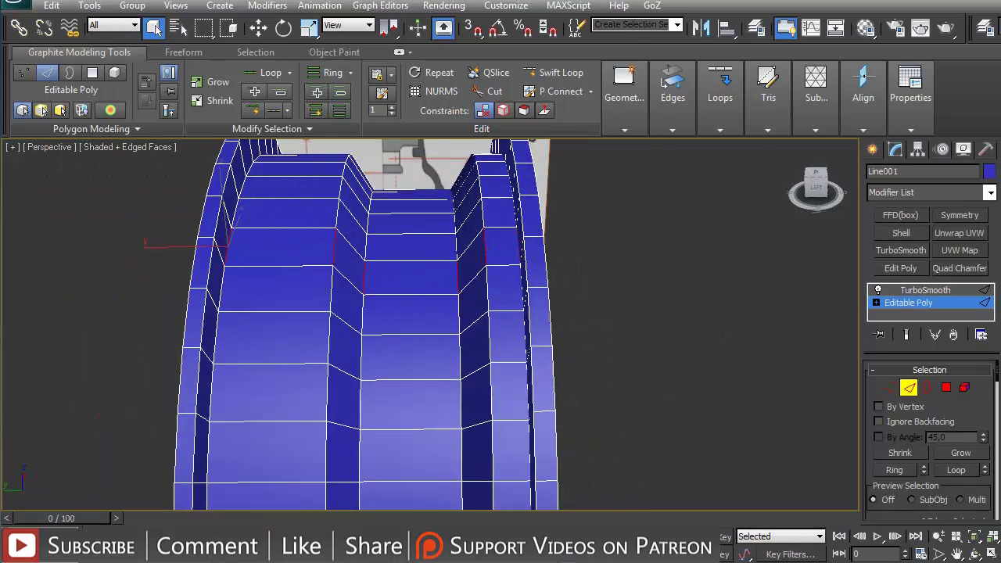
pyautogui.moveTo(997, 378)
pyautogui.mouseDown()
pyautogui.moveTo(996, 399)
pyautogui.moveTo(996, 382)
pyautogui.mouseUp()
# - Loop the lip edges into 288 full-ring edges and chamfer them with 2 segments
pyautogui.click(956, 442)
pyautogui.keyDown('alt'); pyautogui.moveTo(424, 398); pyautogui.dragTo(362, 247, button='middle'); pyautogui.keyUp('alt')
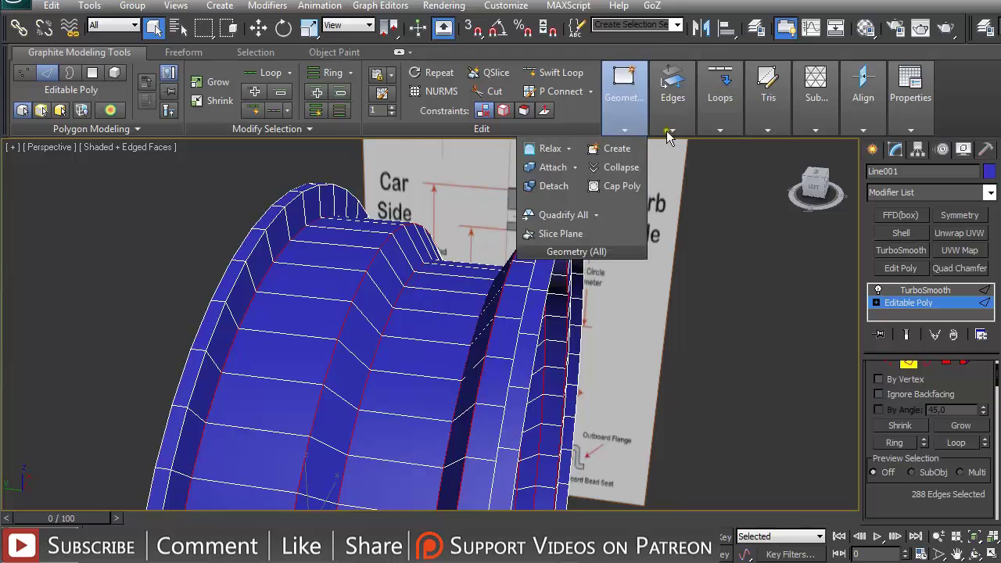
pyautogui.moveTo(673, 131)
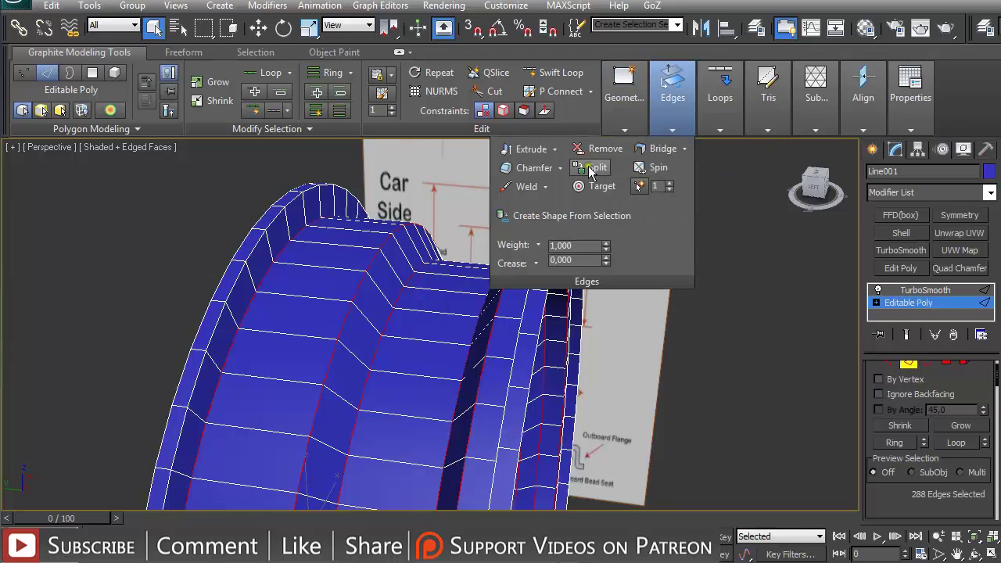
pyautogui.keyDown('shift'); pyautogui.click(537, 170); pyautogui.keyUp('shift')
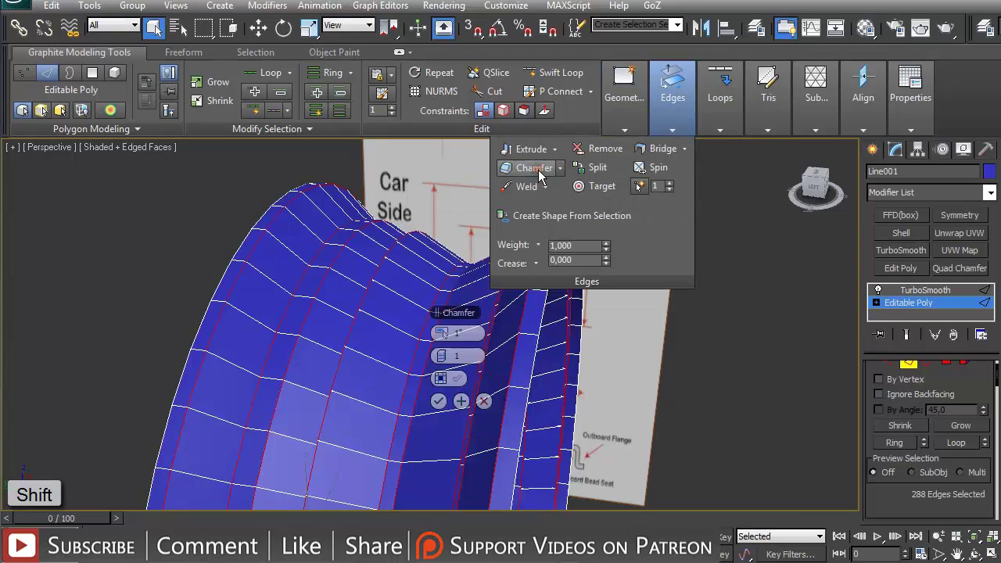
pyautogui.moveTo(439, 334); pyautogui.dragTo(434, 336)
pyautogui.scroll(5, 429, 328)
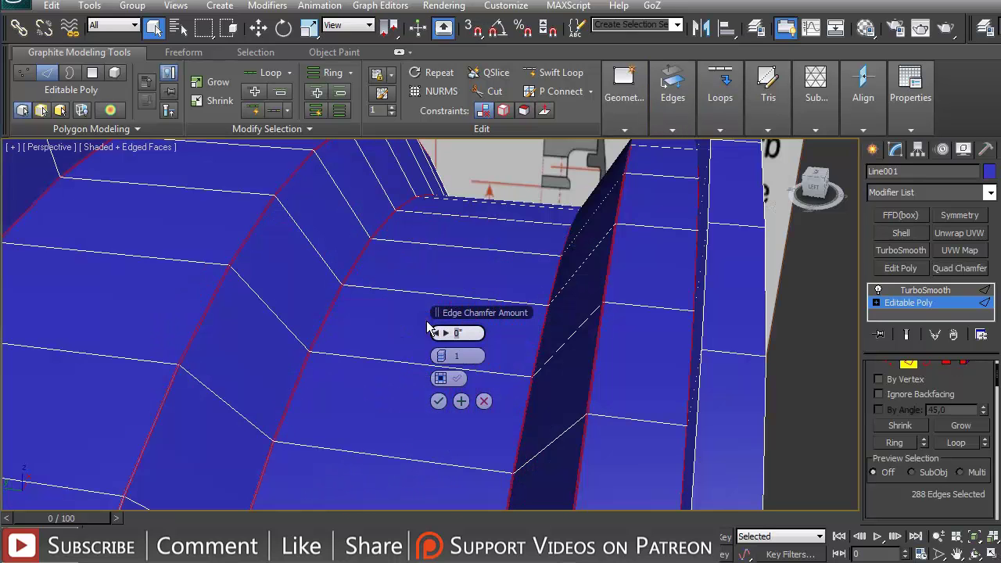
pyautogui.moveTo(437, 333); pyautogui.dragTo(445, 352)
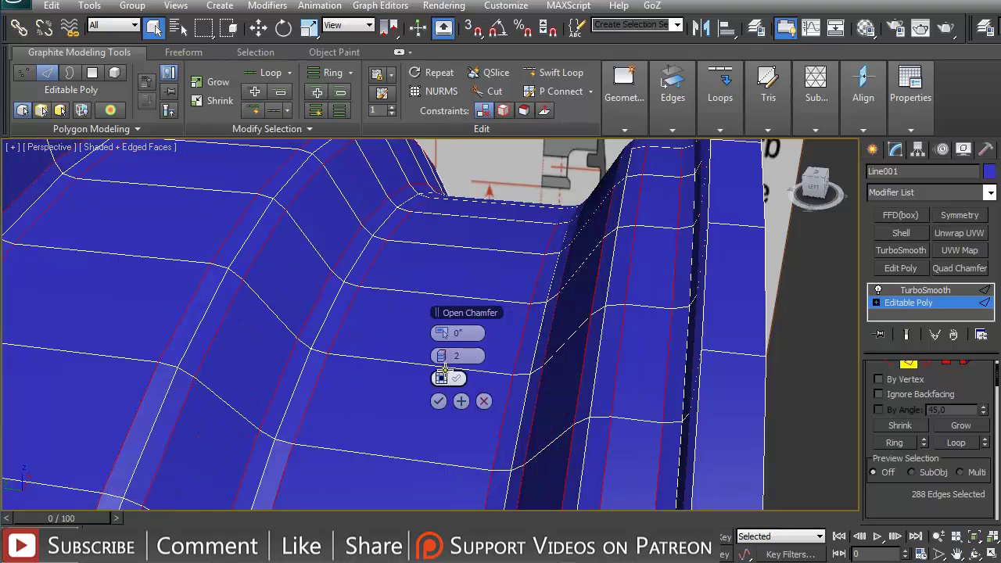
pyautogui.scroll(-5, 286, 270)
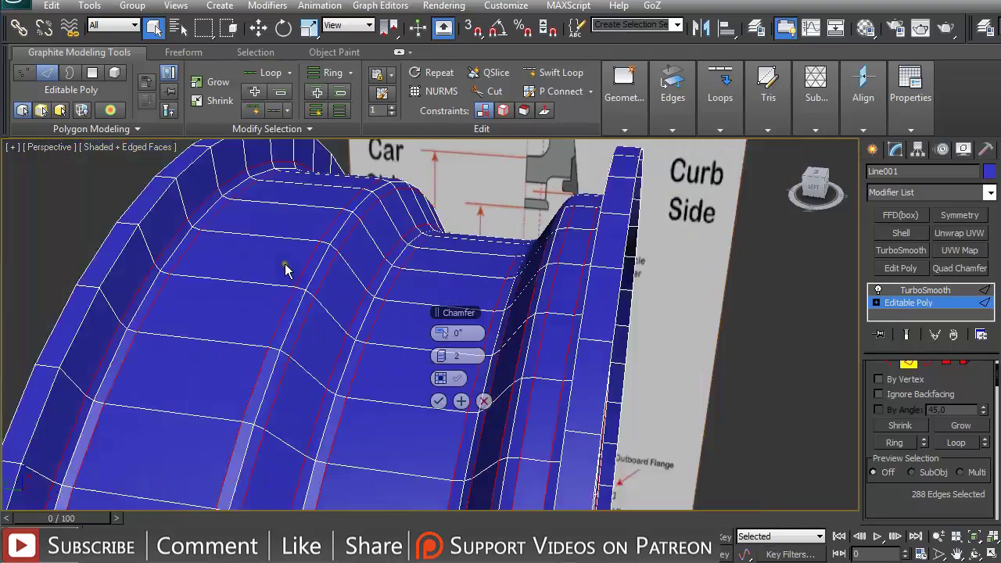
pyautogui.click(438, 401)
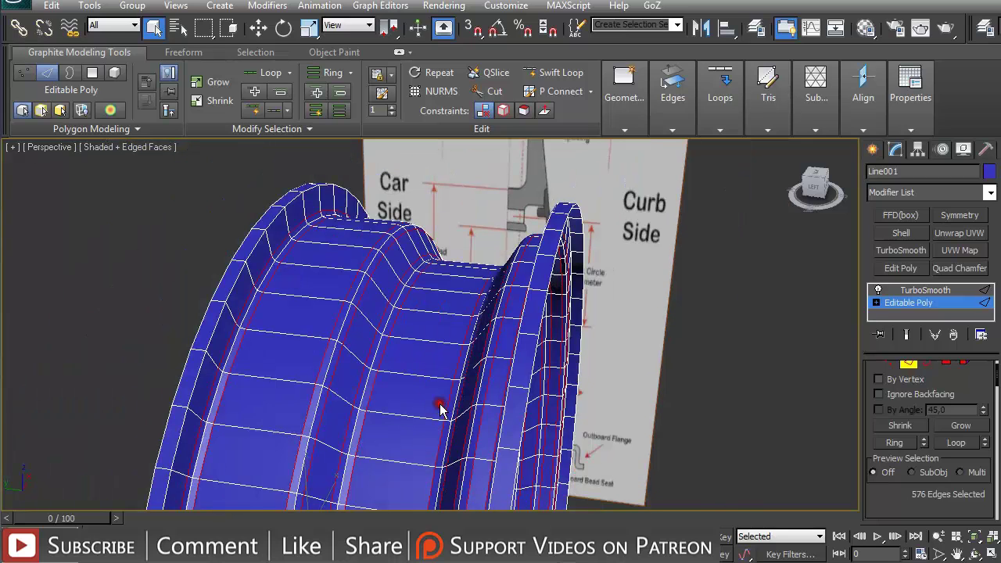
# - Turn on Show End Result, exit Edge level, deselect the wheel and inspect it
pyautogui.click(906, 336)
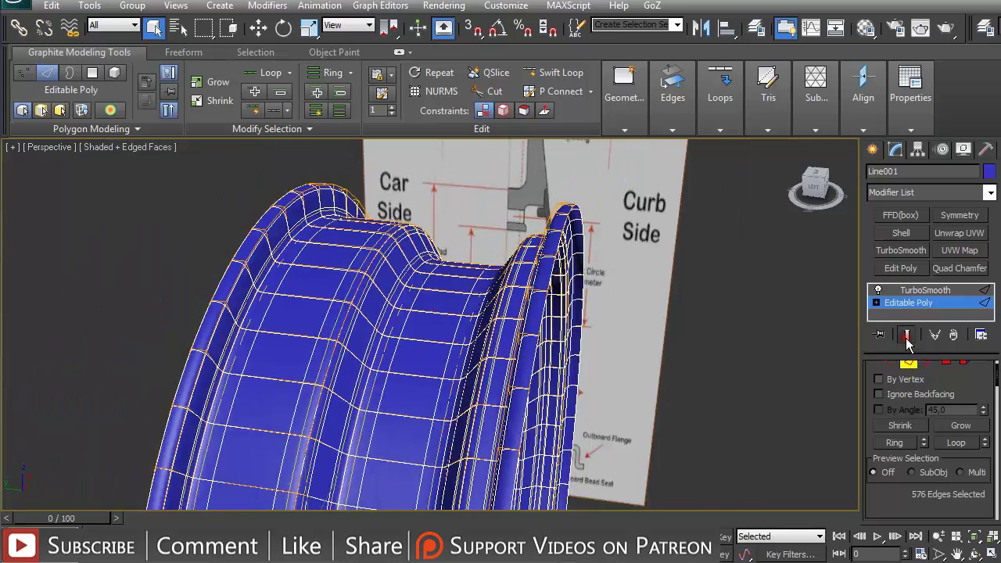
pyautogui.click(906, 363)
pyautogui.click(636, 357)
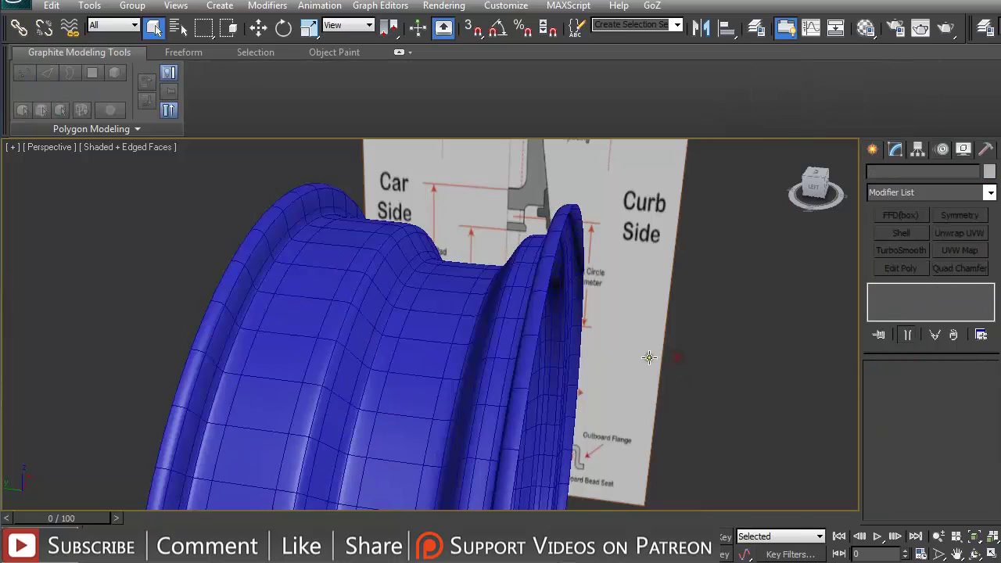
pyautogui.keyDown('alt'); pyautogui.moveTo(617, 347); pyautogui.dragTo(545, 341, button='middle'); pyautogui.keyUp('alt')
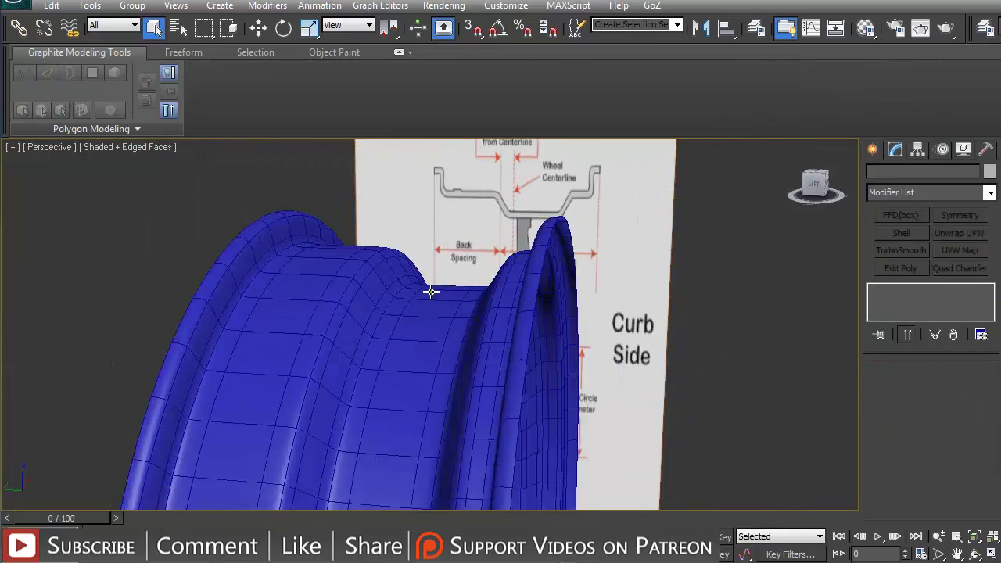
pyautogui.keyDown('alt'); pyautogui.moveTo(431, 291); pyautogui.dragTo(452, 300, button='middle'); pyautogui.keyUp('alt')
pyautogui.scroll(5, 451, 301)
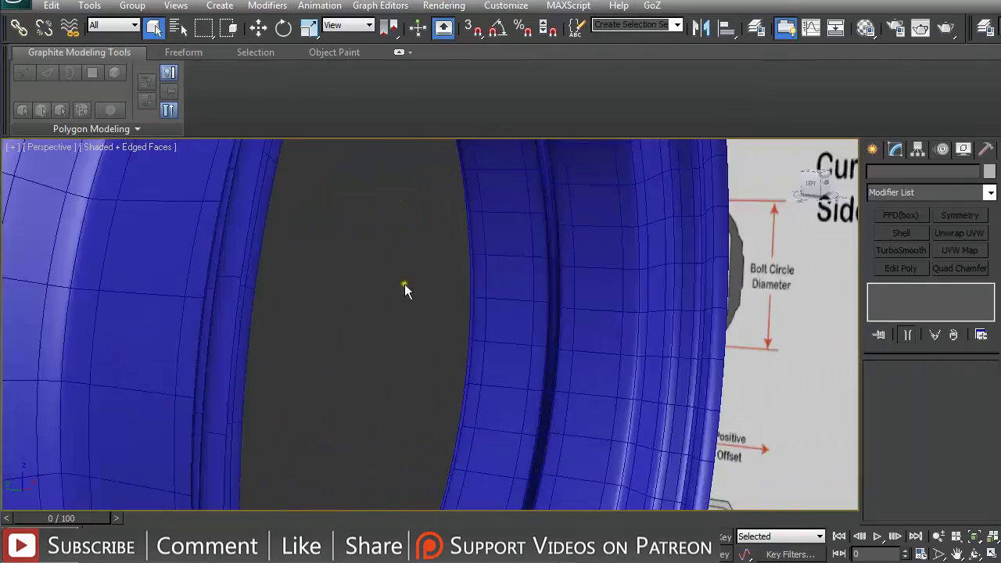
# - Delete TurboSmooth from the wheel and add a Shell with Outer Amount reset to 0
pyautogui.scroll(-6, 368, 274)
pyautogui.scroll(3, 431, 364)
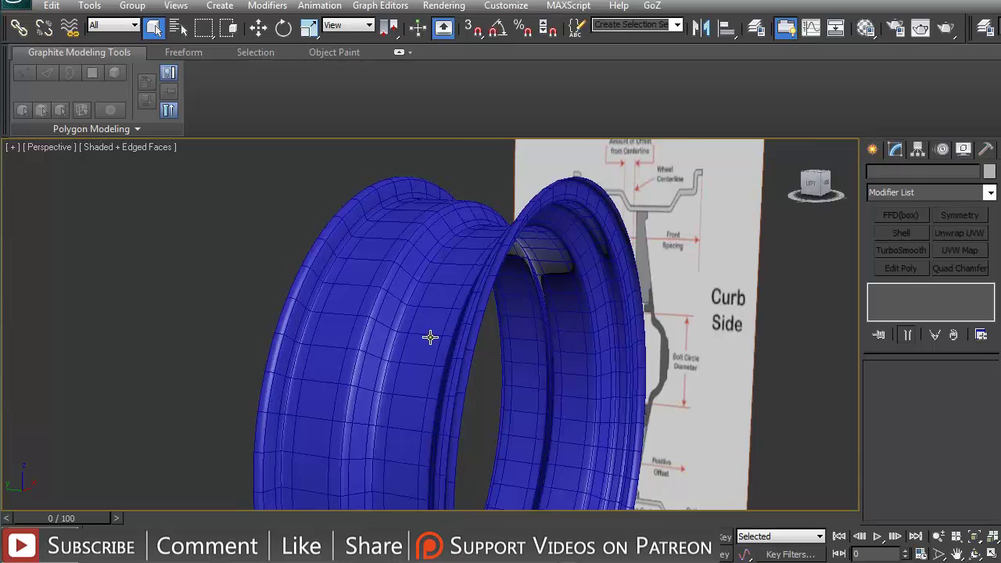
pyautogui.click(469, 287)
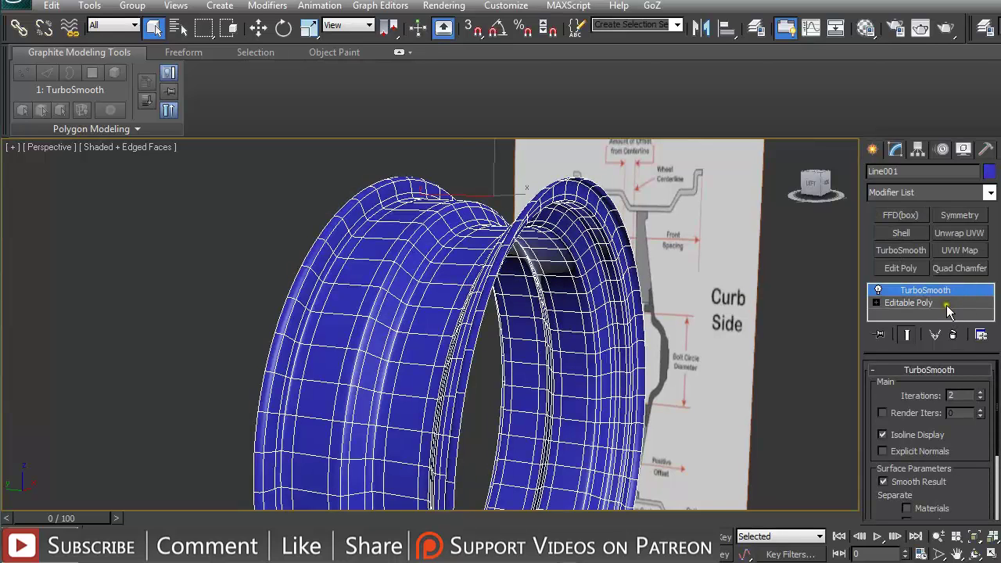
pyautogui.click(952, 335)
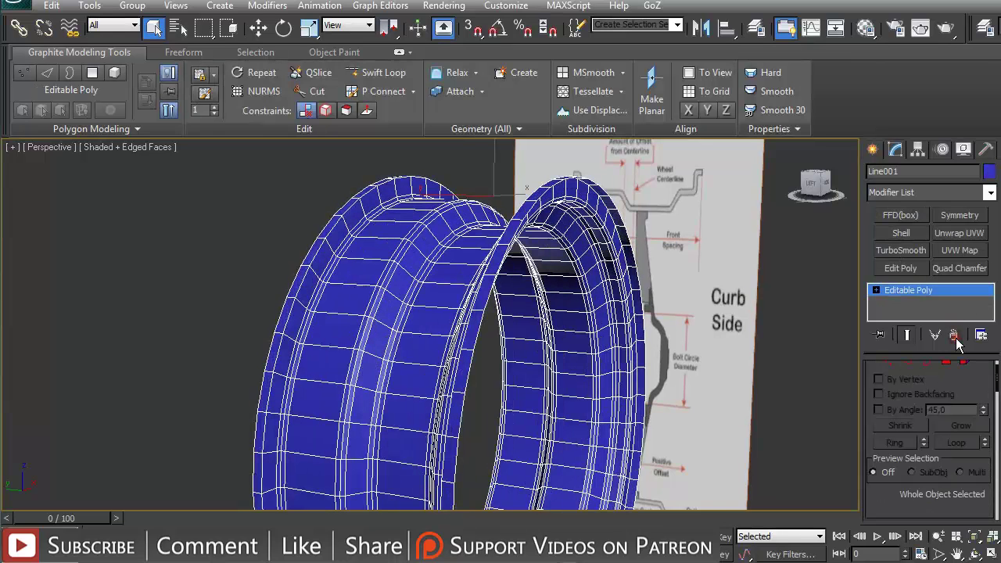
pyautogui.click(900, 232)
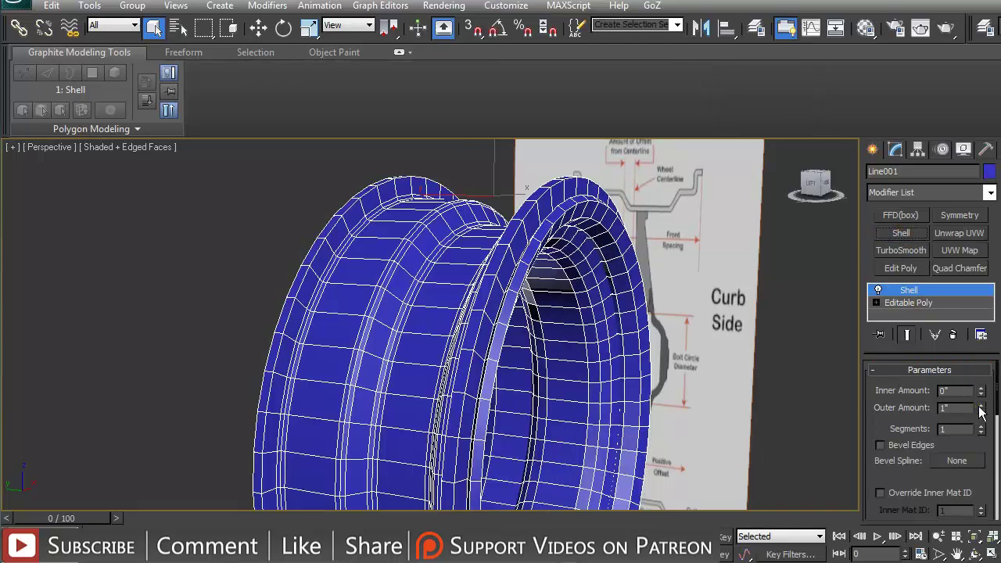
pyautogui.rightClick(981, 411)
# - Set the display units to Metric Millimeters in Units Setup
pyautogui.click(507, 6)
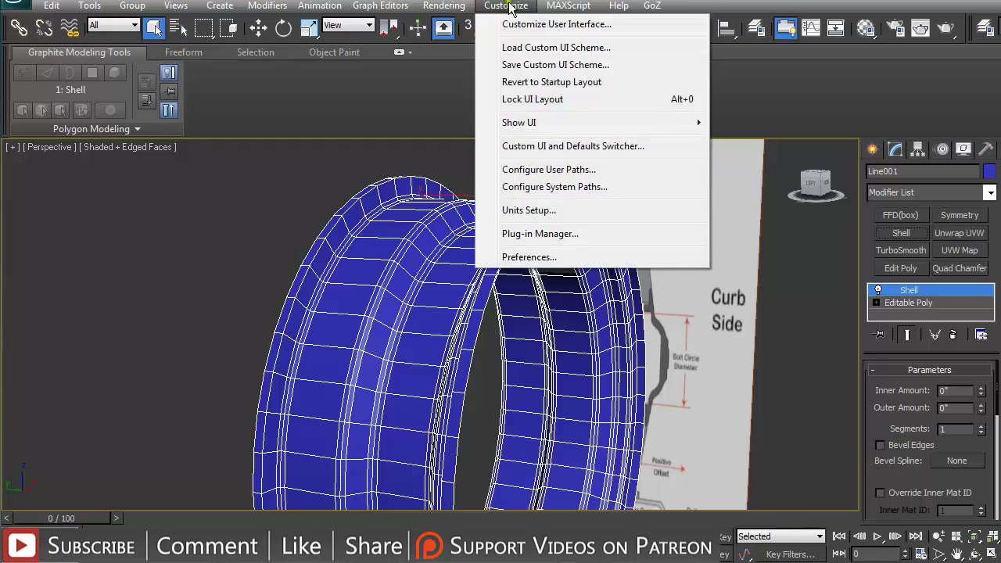
pyautogui.click(547, 209)
pyautogui.click(426, 205)
pyautogui.click(510, 412)
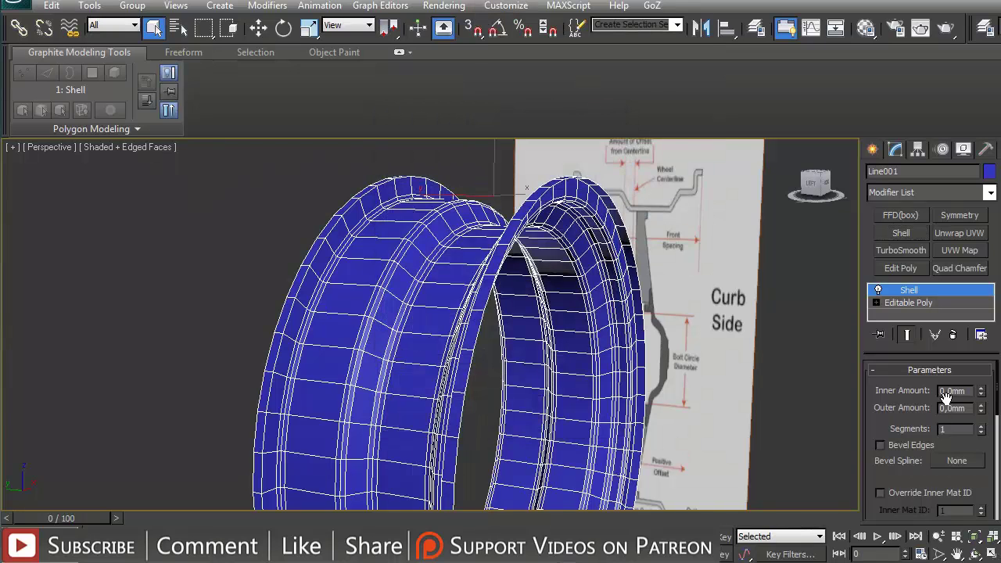
# - Set the Shell's Inner Amount to 10 mm and check the rim's thickness
pyautogui.moveTo(952, 388); pyautogui.dragTo(906, 389)
pyautogui.write('15')
pyautogui.press('Return')
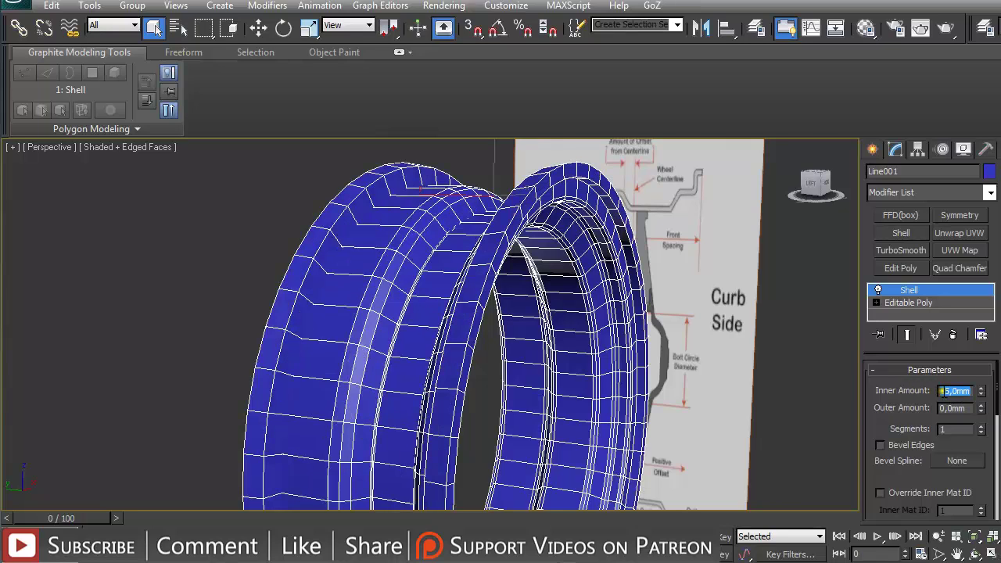
pyautogui.write('10')
pyautogui.press('Return')
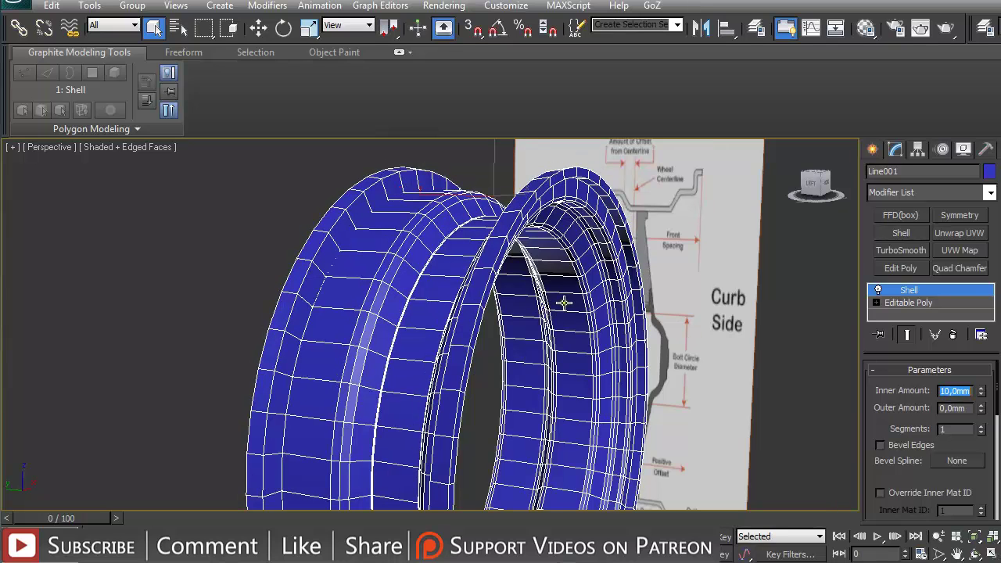
pyautogui.keyDown('alt'); pyautogui.moveTo(564, 302); pyautogui.dragTo(543, 305, button='middle'); pyautogui.keyUp('alt')
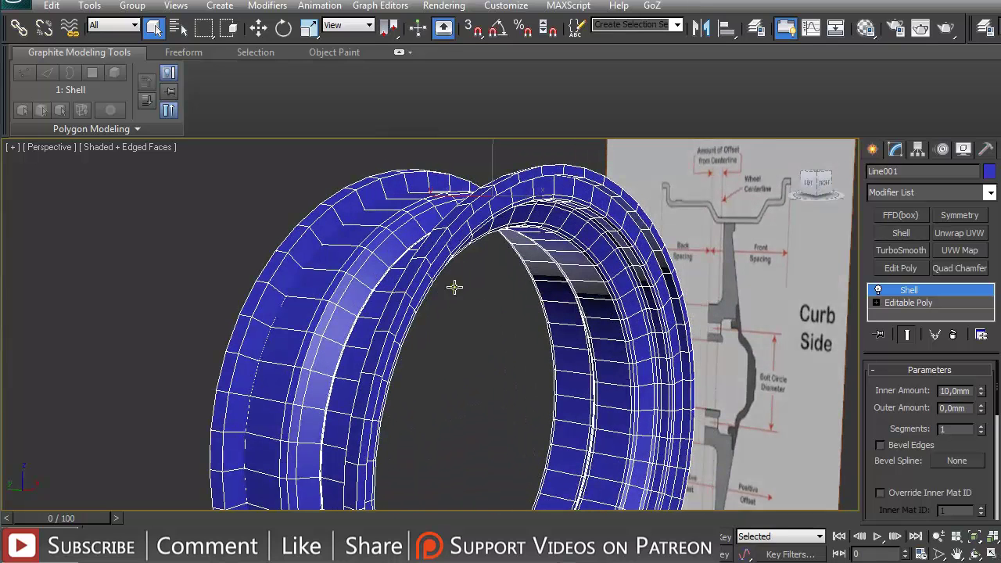
pyautogui.keyDown('alt'); pyautogui.moveTo(459, 309); pyautogui.dragTo(398, 279, button='middle'); pyautogui.keyUp('alt')
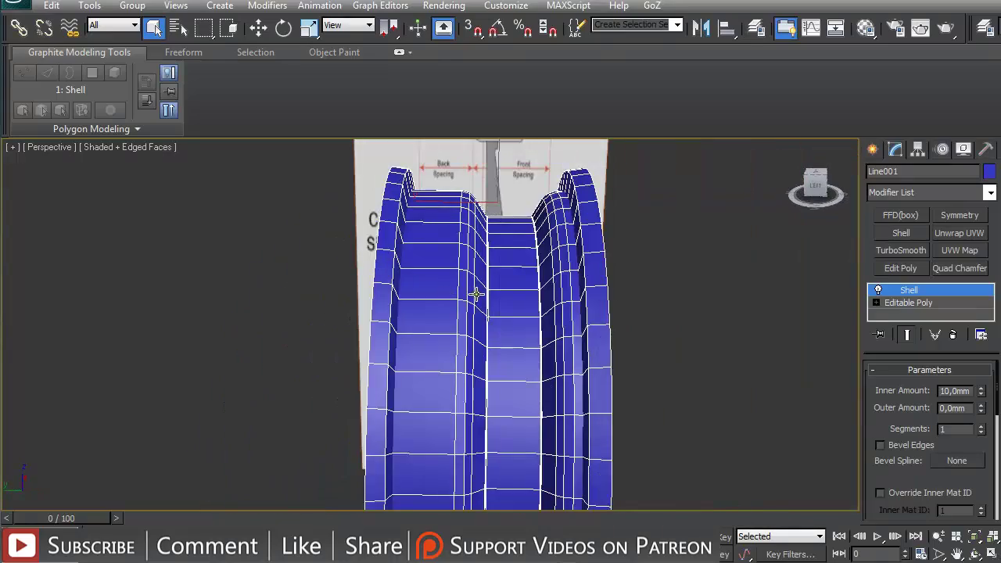
pyautogui.keyDown('alt'); pyautogui.moveTo(477, 294); pyautogui.dragTo(463, 263, button='middle'); pyautogui.keyUp('alt')
pyautogui.moveTo(523, 311)
pyautogui.keyDown('alt'); pyautogui.mouseDown(button='middle')
pyautogui.moveTo(505, 310)
pyautogui.moveTo(516, 310)
pyautogui.mouseUp(button='middle'); pyautogui.keyUp('alt')
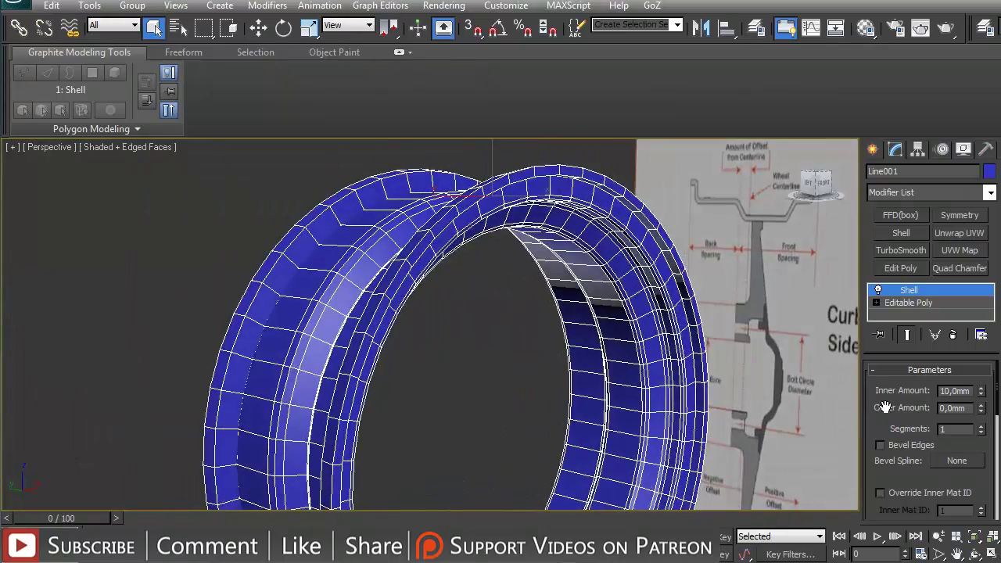
# - Collapse the Shell modifier stack into an Editable Mesh
pyautogui.rightClick(913, 300)
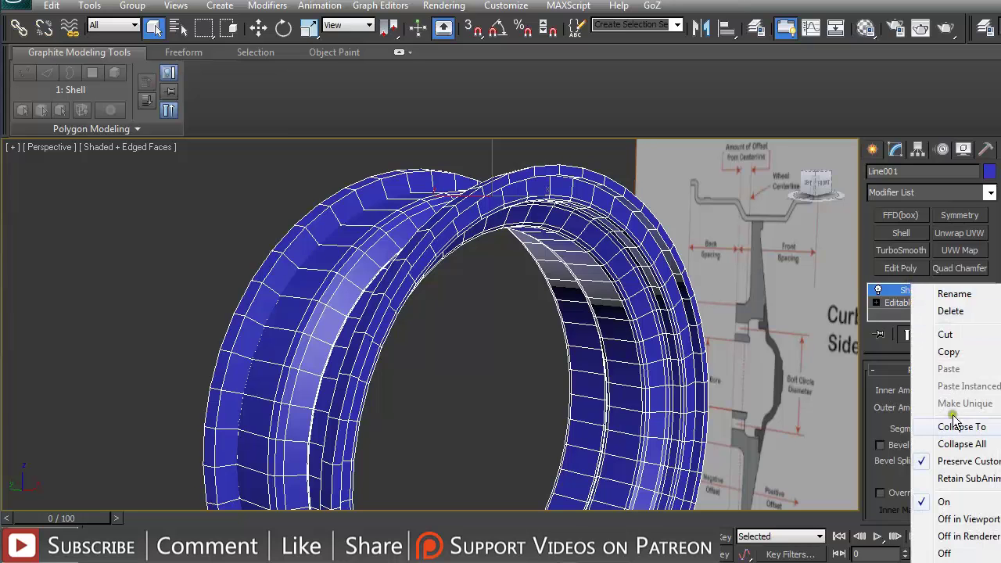
pyautogui.click(956, 424)
pyautogui.scroll(5, 588, 304)
pyautogui.scroll(-5, 583, 278)
# - Add TurboSmooth with 2 iterations and isoline display
pyautogui.click(901, 248)
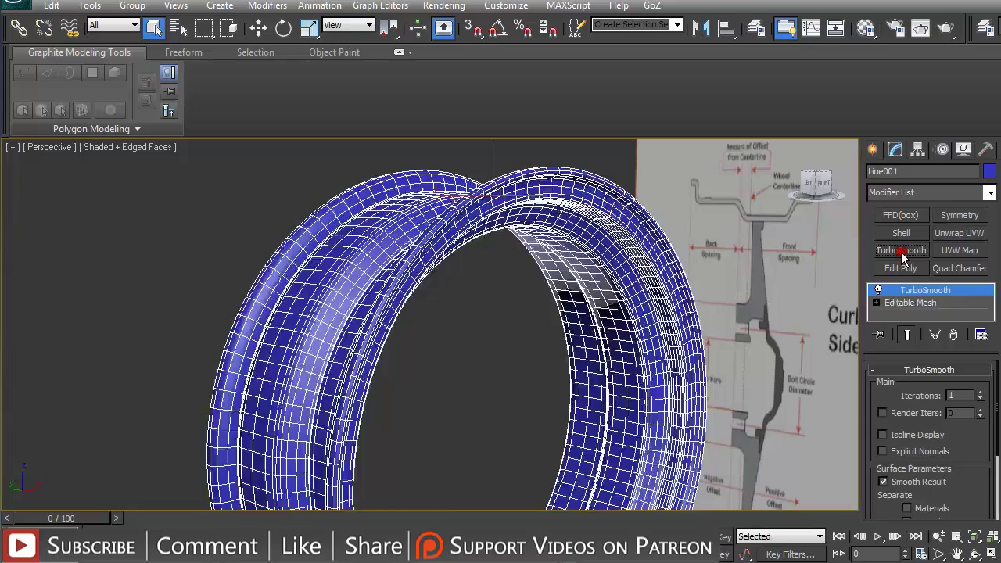
pyautogui.click(980, 393)
pyautogui.click(930, 435)
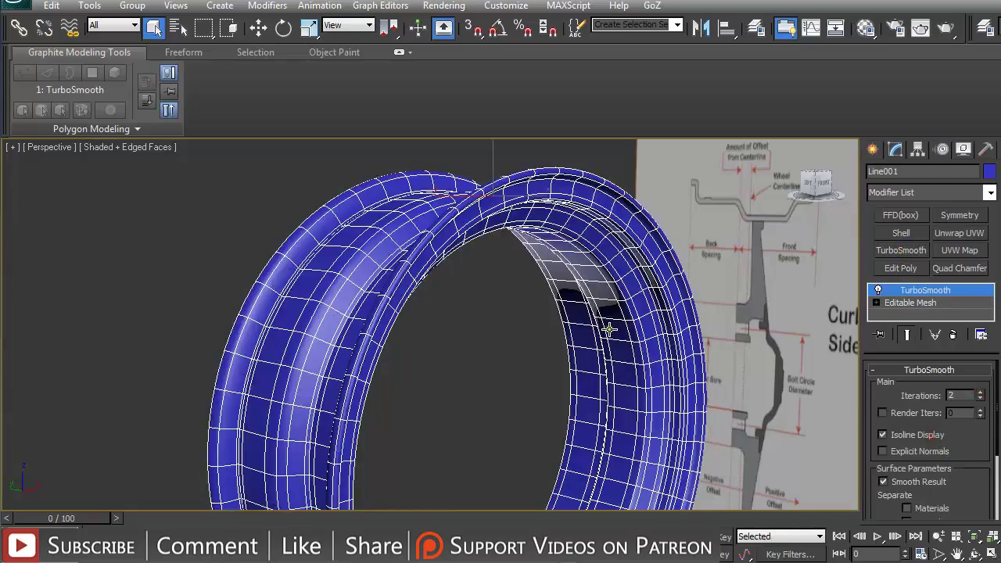
pyautogui.moveTo(595, 319); pyautogui.dragTo(605, 402, button='middle')
pyautogui.scroll(3, 600, 363)
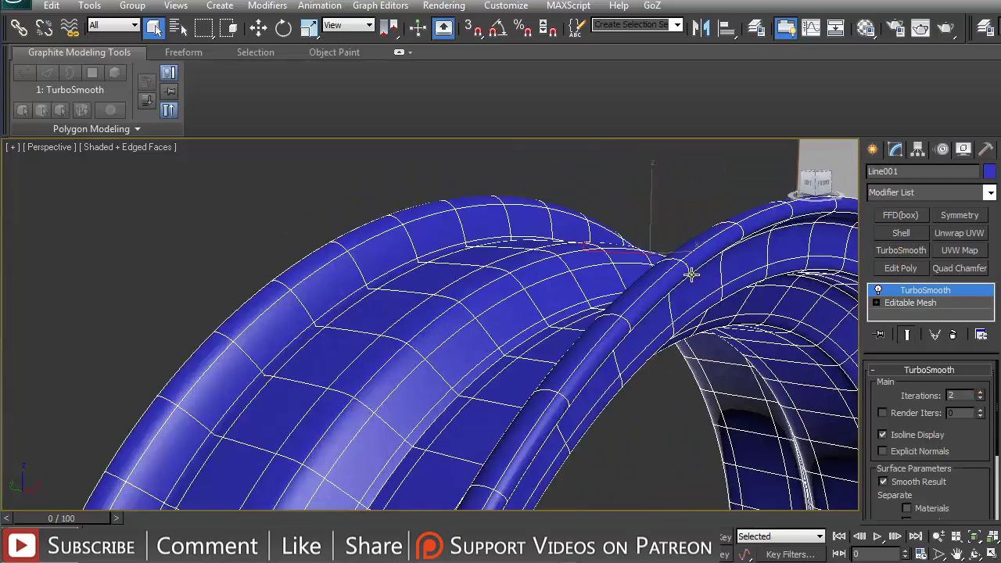
# - Delete the TurboSmooth modifier, leaving only the Editable Mesh
pyautogui.click(897, 305)
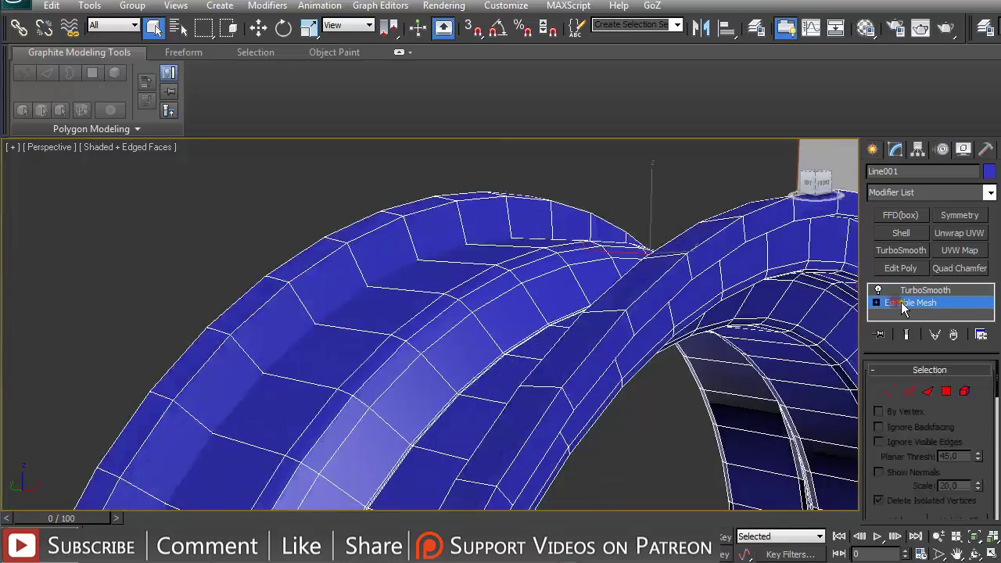
pyautogui.click(917, 291)
pyautogui.click(952, 335)
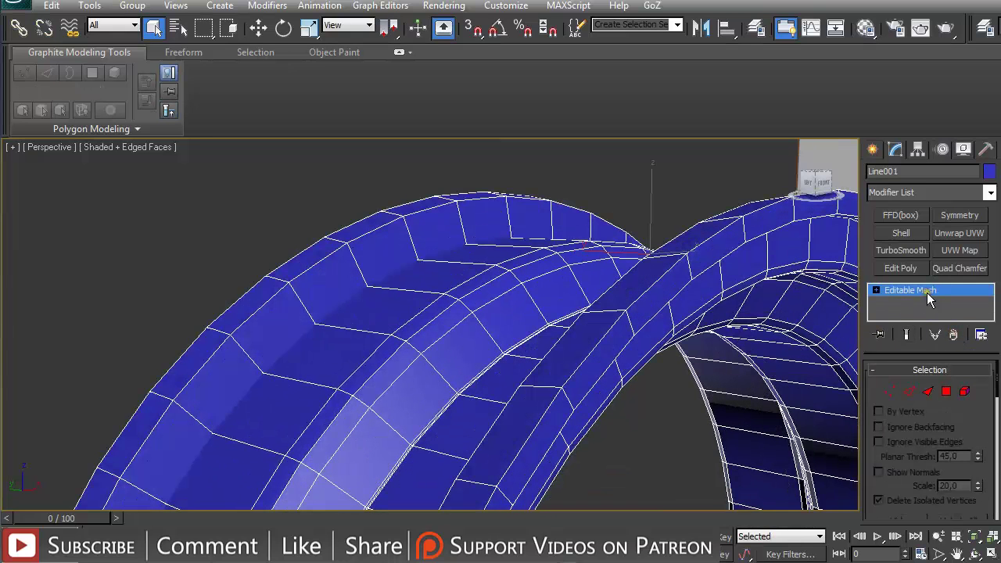
# - Convert the rim to Editable Poly and select the edge ring across its band
pyautogui.rightClick(927, 293)
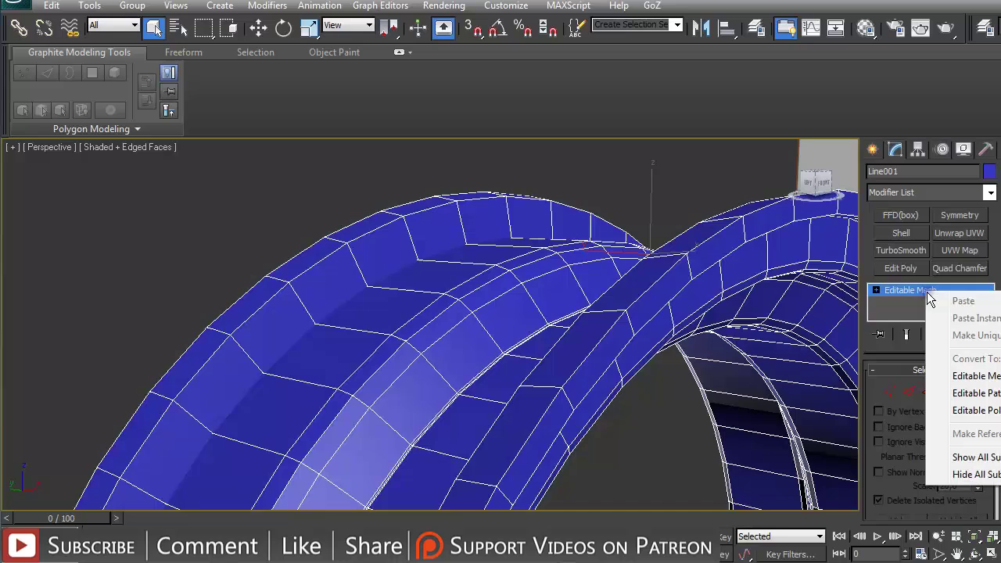
pyautogui.click(968, 411)
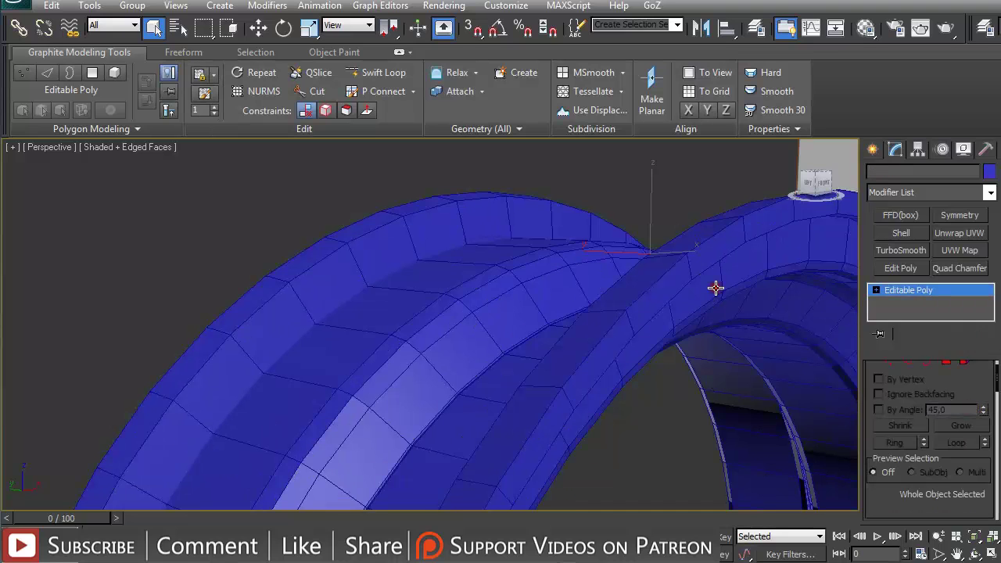
pyautogui.press('2')
pyautogui.keyDown('alt'); pyautogui.moveTo(273, 336); pyautogui.dragTo(476, 331, button='middle'); pyautogui.keyUp('alt')
pyautogui.scroll(-3, 449, 263)
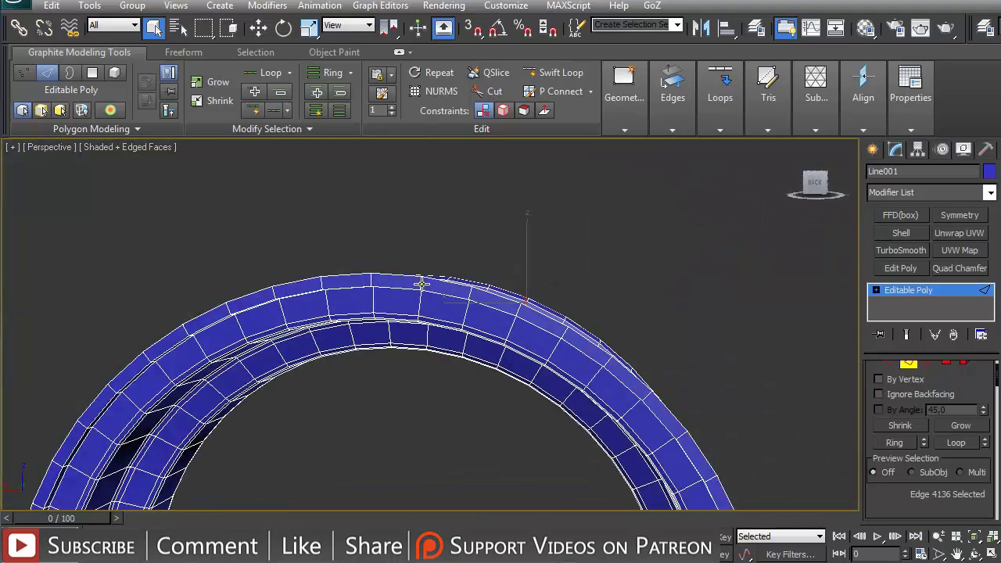
pyautogui.click(420, 284)
pyautogui.click(893, 443)
# - Connect the ring edges with 2 new loops pinched together (Pinch 18)
pyautogui.keyDown('alt'); pyautogui.moveTo(522, 344); pyautogui.dragTo(487, 278, button='middle'); pyautogui.keyUp('alt')
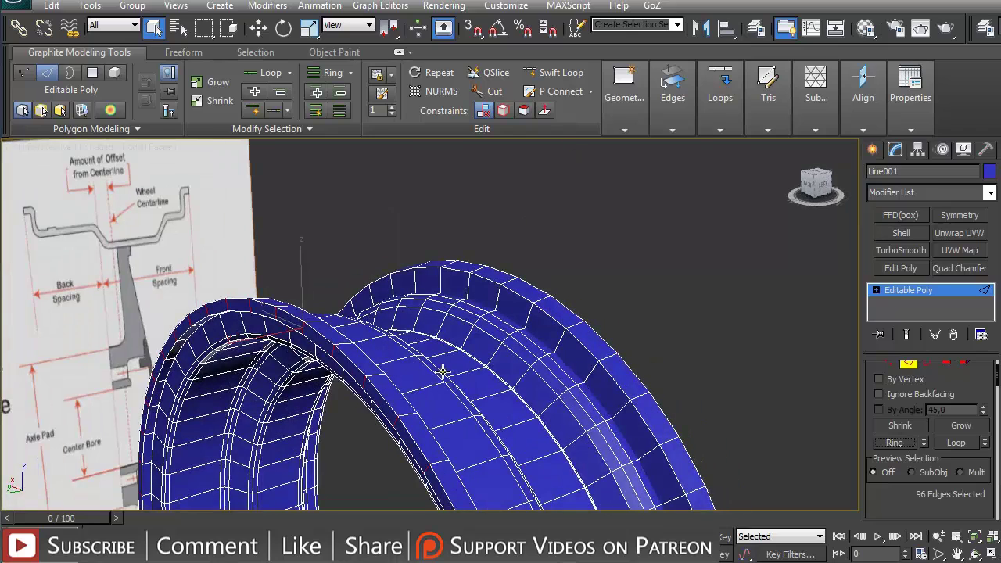
pyautogui.keyDown('alt'); pyautogui.moveTo(472, 360); pyautogui.dragTo(482, 319, button='middle'); pyautogui.keyUp('alt')
pyautogui.moveTo(688, 134)
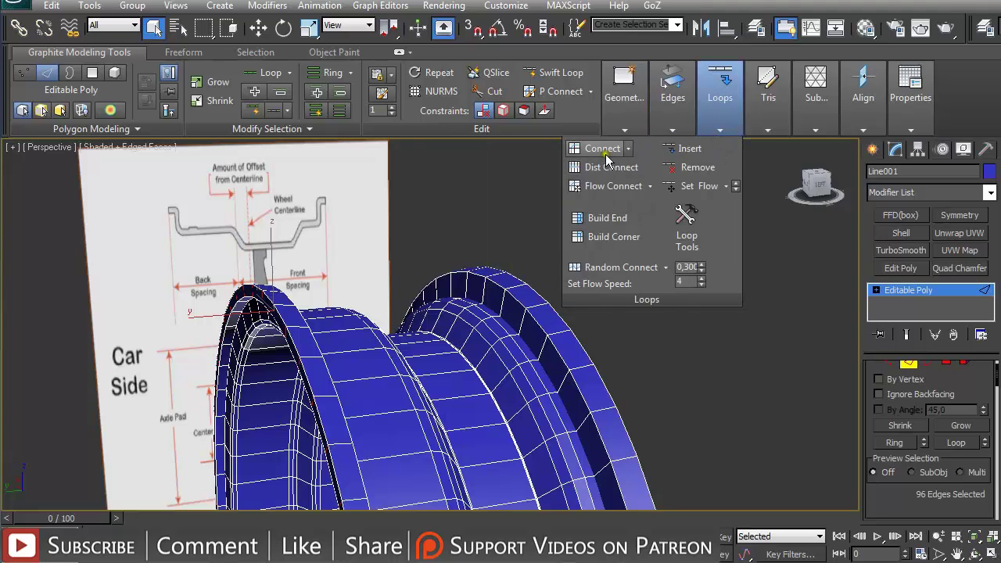
pyautogui.click(603, 151)
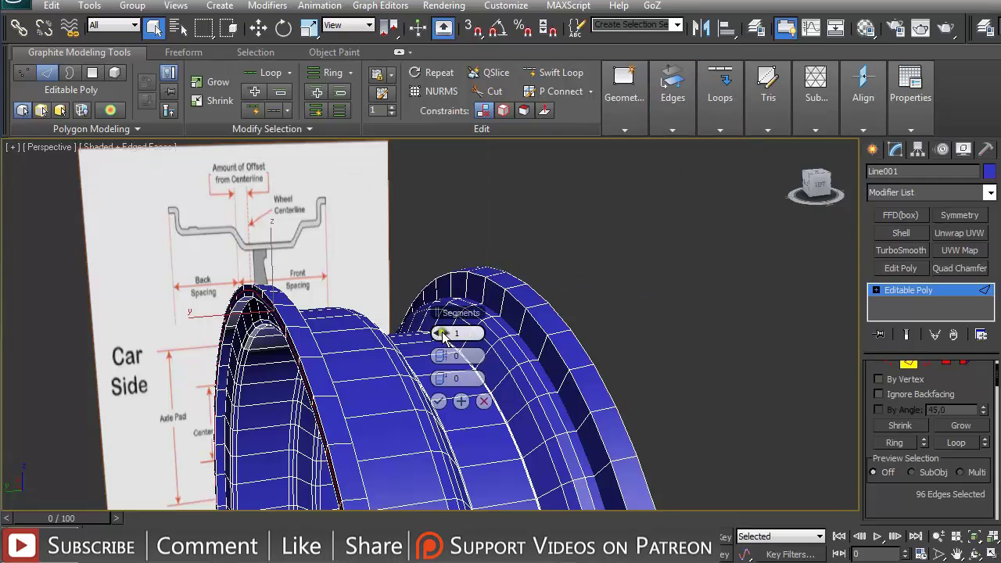
pyautogui.click(442, 335)
pyautogui.keyDown('alt'); pyautogui.moveTo(442, 336); pyautogui.dragTo(313, 359, button='middle'); pyautogui.keyUp('alt')
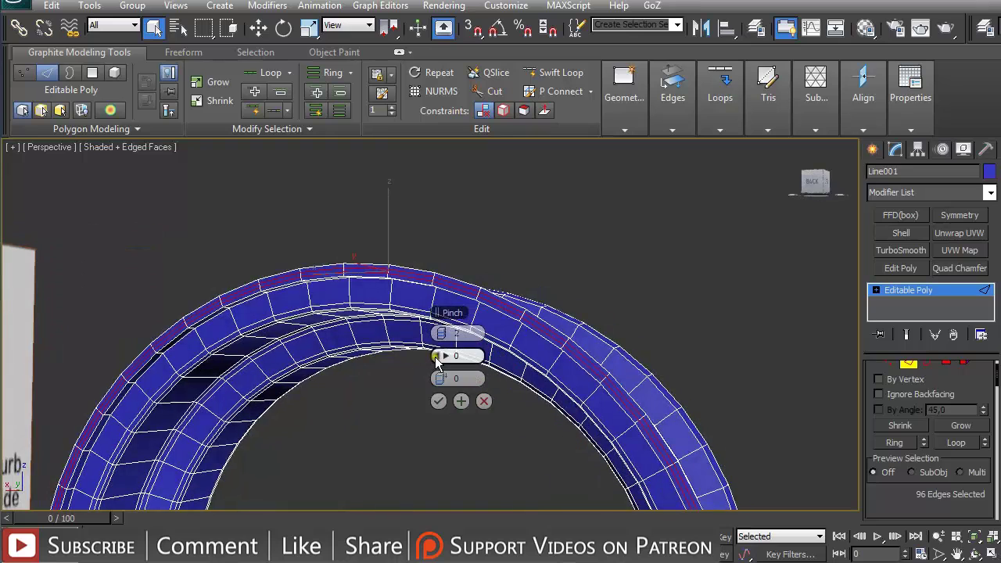
pyautogui.moveTo(438, 359); pyautogui.dragTo(522, 362)
pyautogui.click(438, 402)
pyautogui.keyDown('alt'); pyautogui.moveTo(440, 402); pyautogui.dragTo(537, 313, button='middle'); pyautogui.keyUp('alt')
# - Add TurboSmooth at 2 iterations with Isoline Display on
pyautogui.click(899, 250)
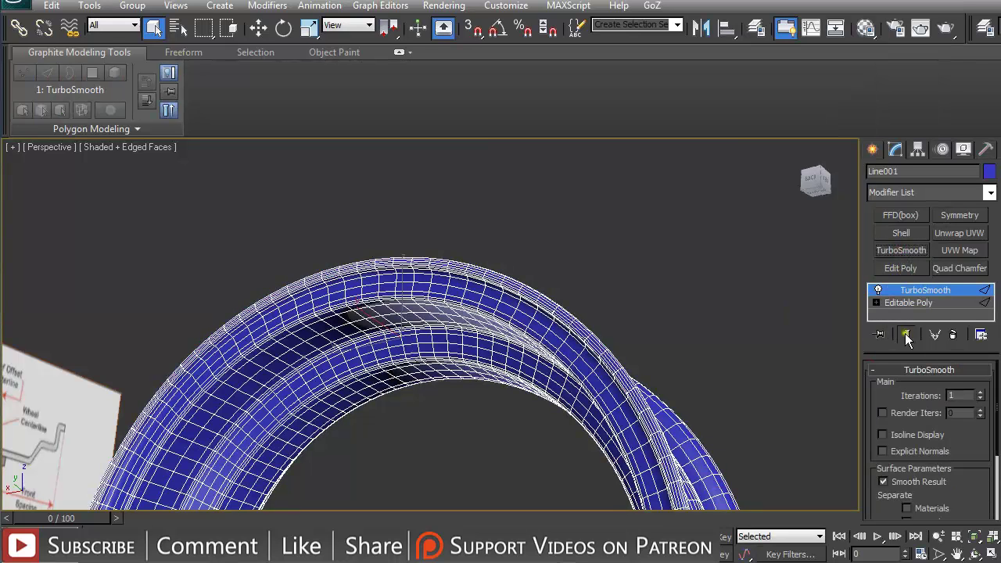
pyautogui.click(982, 393)
pyautogui.click(916, 435)
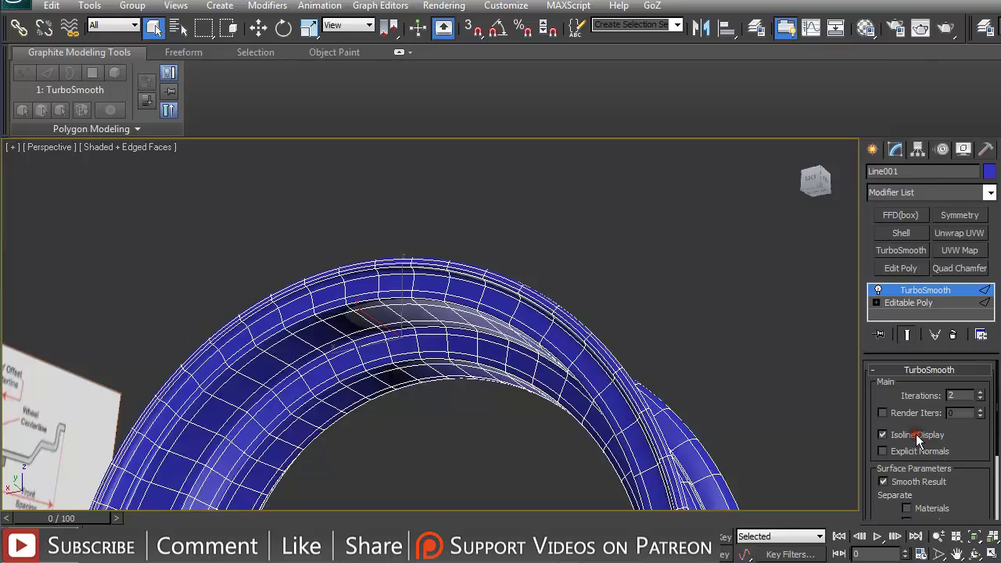
pyautogui.keyDown('alt'); pyautogui.moveTo(704, 406); pyautogui.dragTo(558, 419, button='middle'); pyautogui.keyUp('alt')
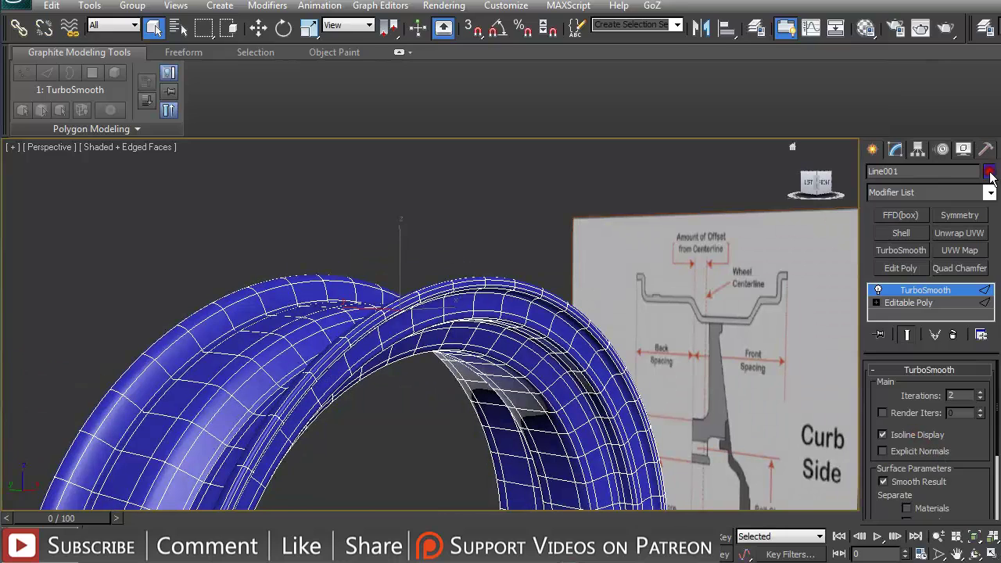
# - Make the rim grey and view it with plain shading, no edges
pyautogui.click(989, 171)
pyautogui.click(602, 313)
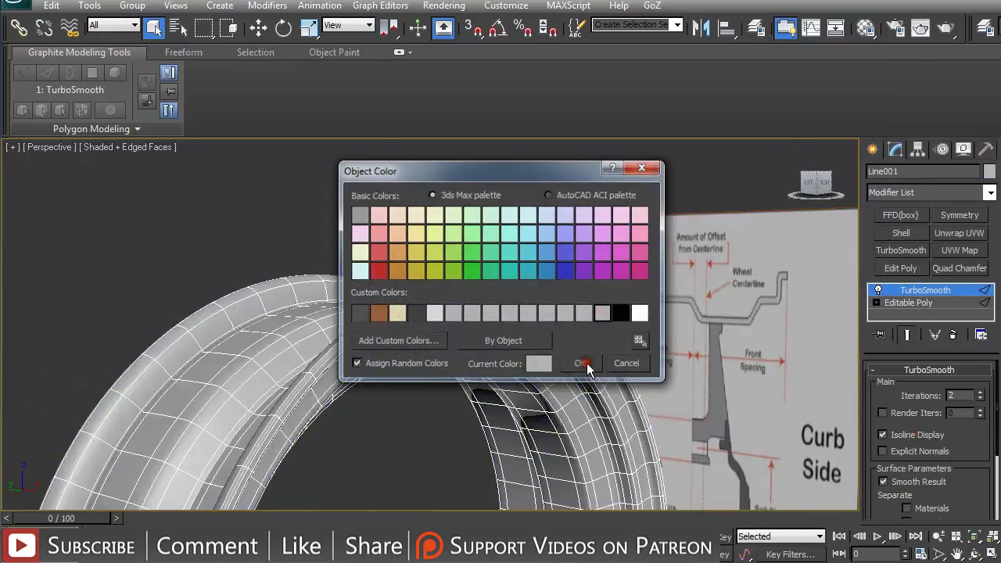
pyautogui.click(639, 168)
pyautogui.moveTo(511, 268)
pyautogui.keyDown('alt'); pyautogui.mouseDown(button='middle')
pyautogui.moveTo(701, 262)
pyautogui.moveTo(690, 288)
pyautogui.moveTo(595, 266)
pyautogui.moveTo(540, 266)
pyautogui.moveTo(528, 315)
pyautogui.moveTo(666, 237)
pyautogui.moveTo(654, 342)
pyautogui.moveTo(552, 331)
pyautogui.moveTo(511, 370)
pyautogui.moveTo(576, 304)
pyautogui.moveTo(729, 335)
pyautogui.mouseUp(button='middle'); pyautogui.keyUp('alt')
pyautogui.click(701, 276)
pyautogui.press('F4')
pyautogui.keyDown('alt'); pyautogui.moveTo(444, 276); pyautogui.dragTo(481, 320, button='middle'); pyautogui.keyUp('alt')
# - In the Editable Poly at edge level, select the rim's lip edge loops
pyautogui.scroll(5, 481, 318)
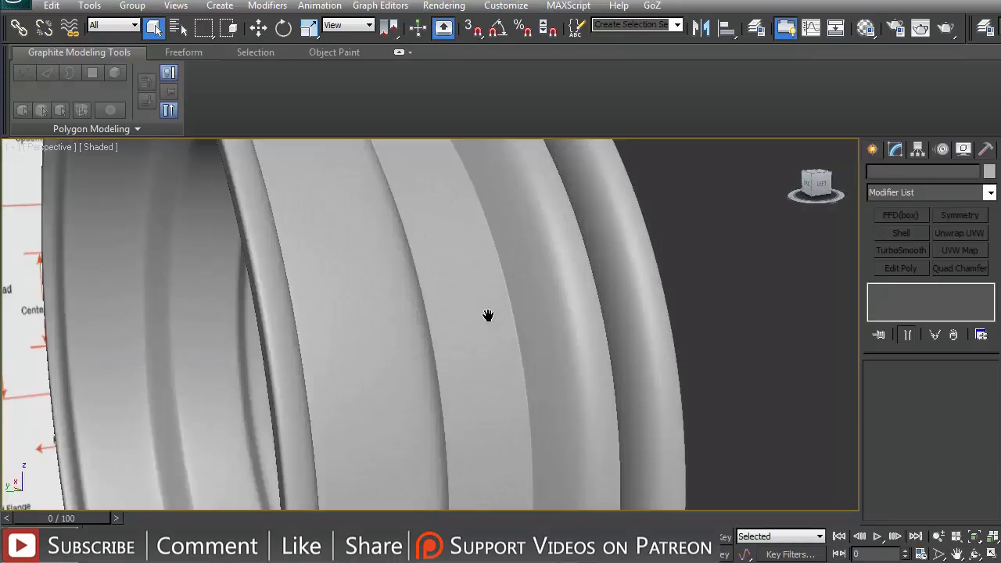
pyautogui.click(566, 242)
pyautogui.click(904, 304)
pyautogui.press('2')
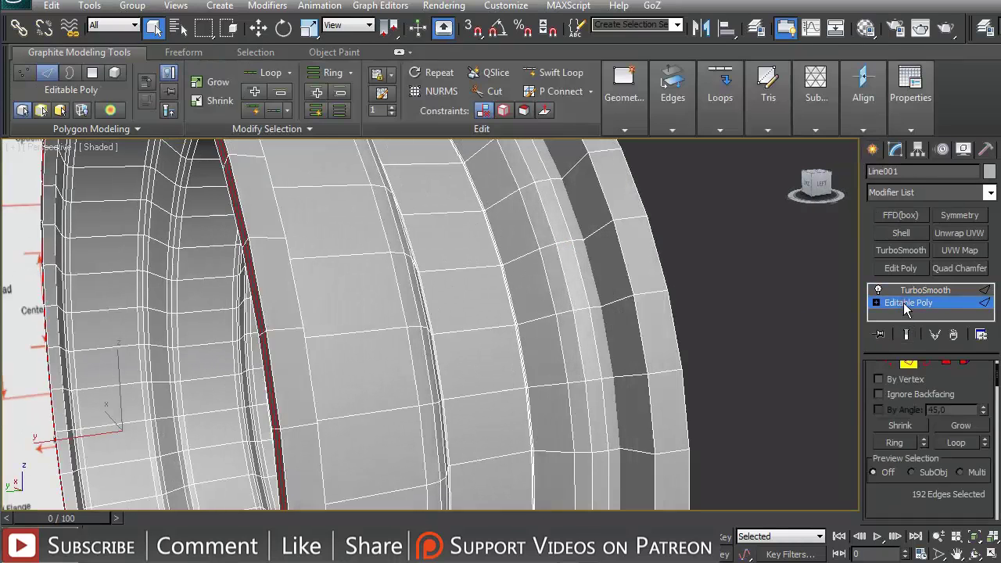
pyautogui.click(599, 344)
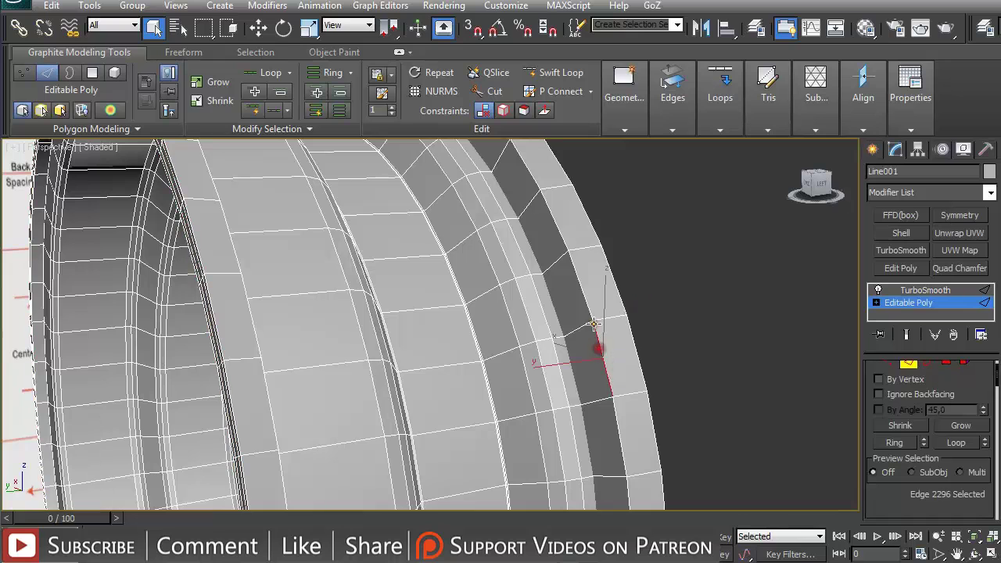
pyautogui.doubleClick(574, 263)
pyautogui.keyDown('alt'); pyautogui.moveTo(574, 263); pyautogui.dragTo(245, 285, button='middle'); pyautogui.keyUp('alt')
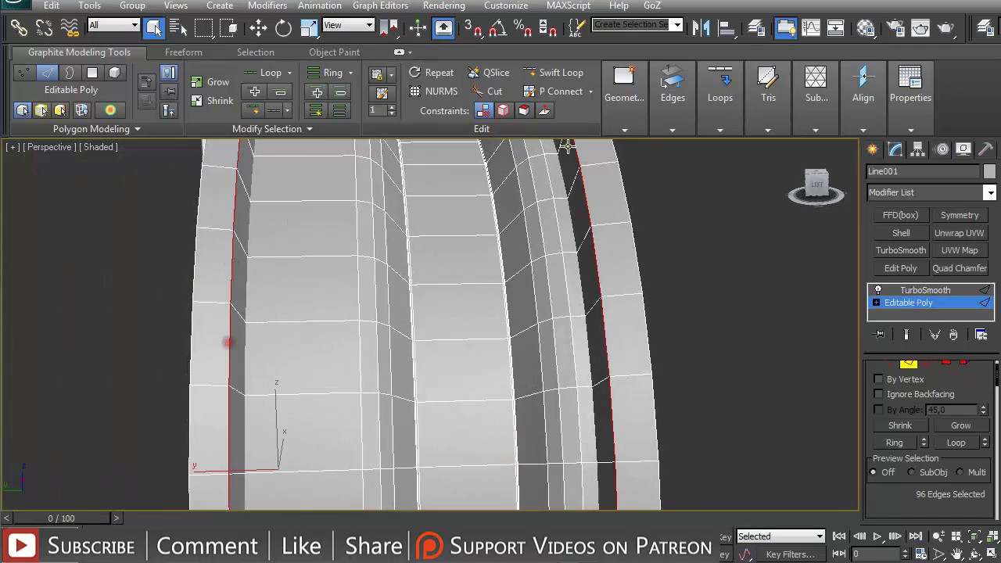
pyautogui.keyDown('alt'); pyautogui.moveTo(376, 249); pyautogui.dragTo(438, 235, button='middle'); pyautogui.keyUp('alt')
# - Chamfer the selected loops by 3 mm with 2 segments and preview the smoothed result
pyautogui.moveTo(653, 126)
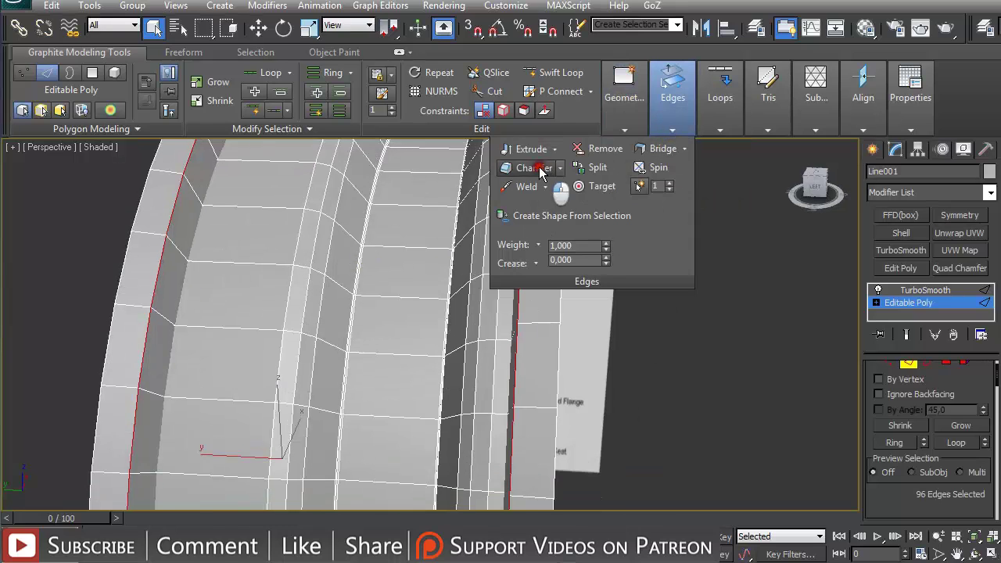
pyautogui.keyDown('shift'); pyautogui.click(516, 168); pyautogui.keyUp('shift')
pyautogui.doubleClick(473, 332)
pyautogui.write('10mm')
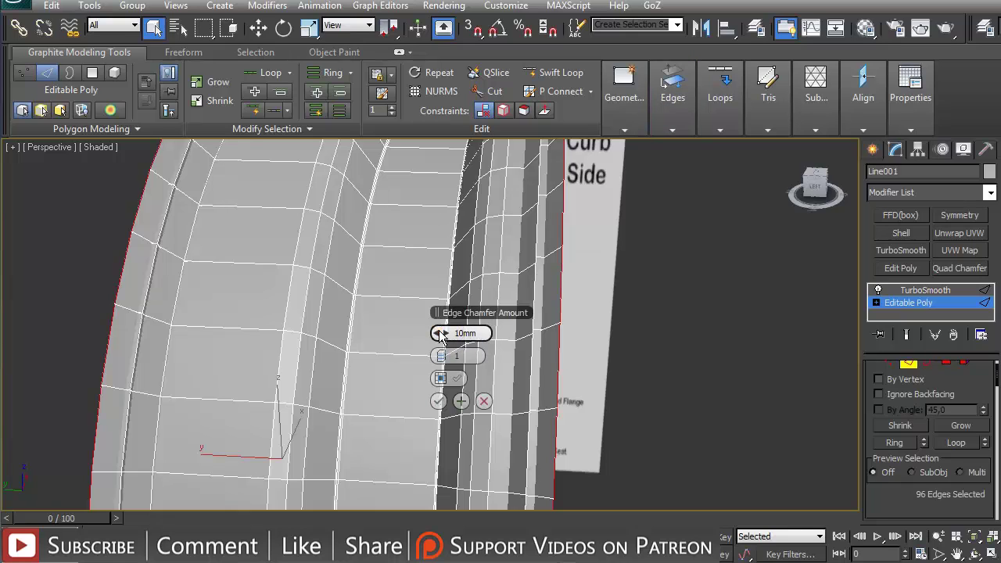
pyautogui.press('Return')
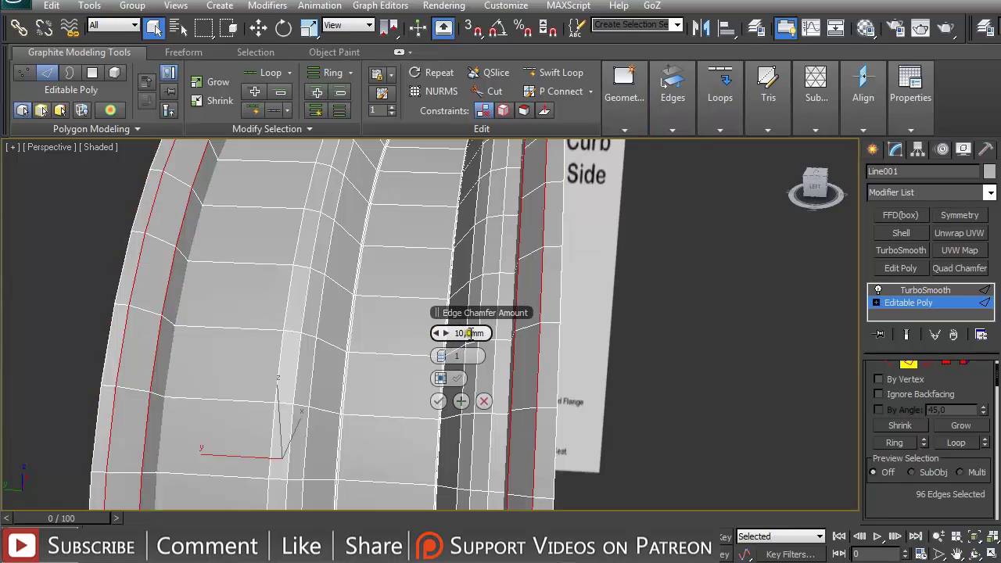
pyautogui.write('3')
pyautogui.press('Return')
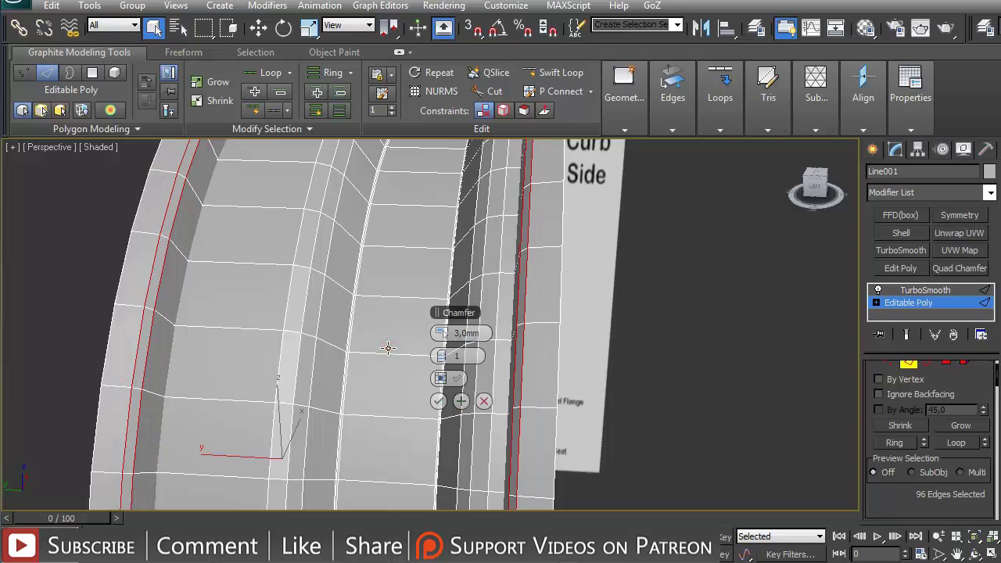
pyautogui.moveTo(440, 362); pyautogui.dragTo(440, 356)
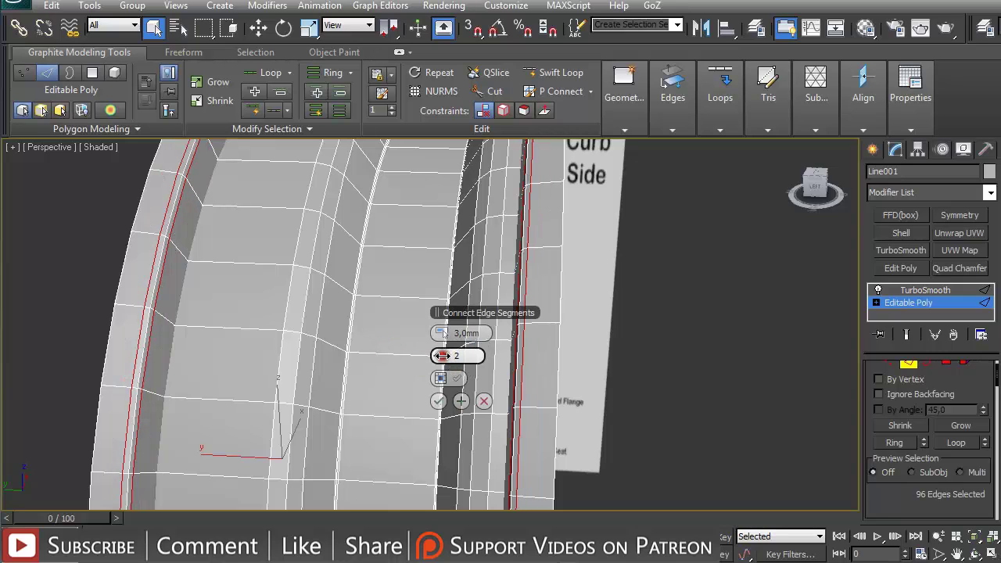
pyautogui.click(439, 401)
pyautogui.click(908, 336)
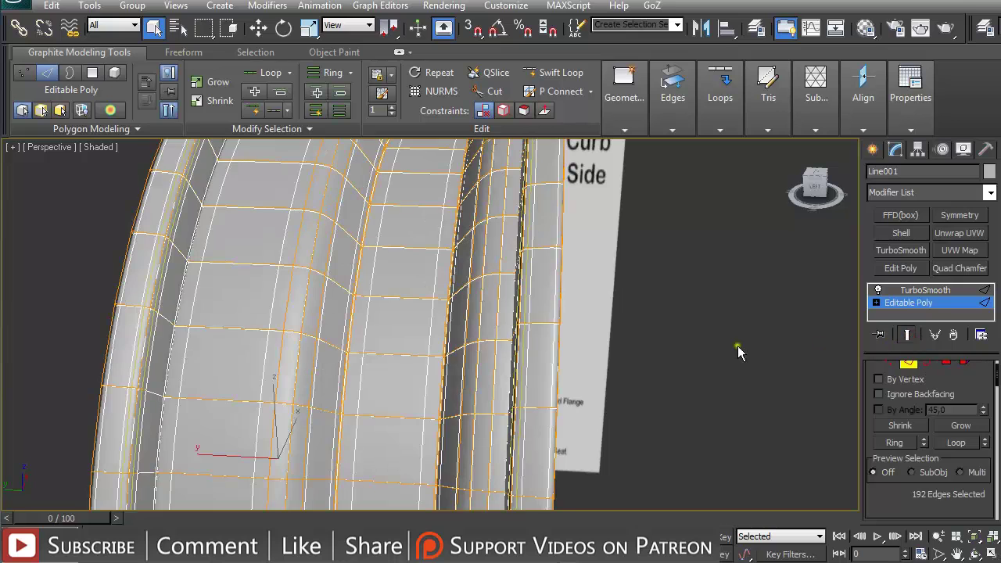
pyautogui.click(907, 364)
pyautogui.click(708, 352)
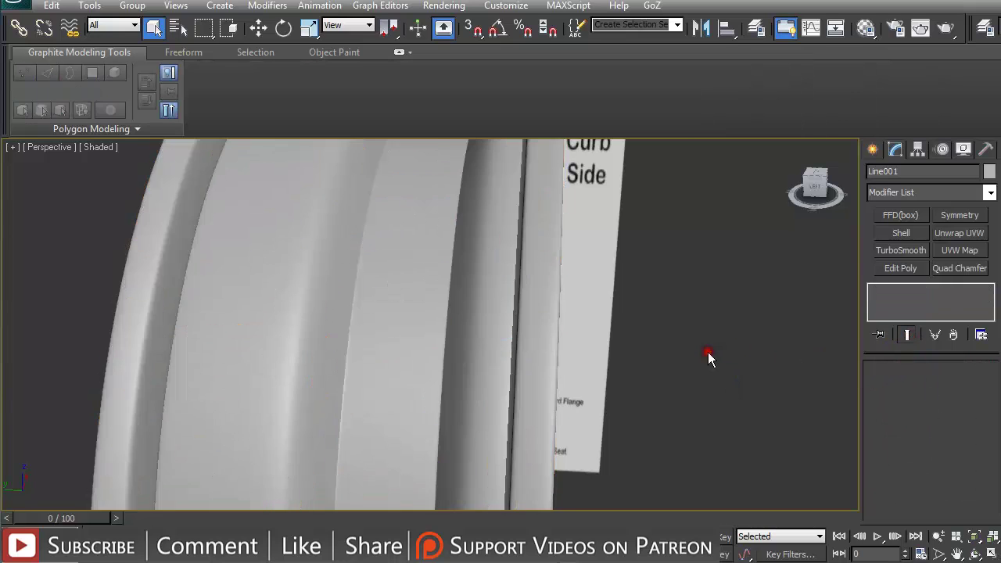
pyautogui.scroll(-5, 644, 332)
pyautogui.keyDown('alt'); pyautogui.moveTo(644, 332); pyautogui.dragTo(443, 306, button='middle'); pyautogui.keyUp('alt')
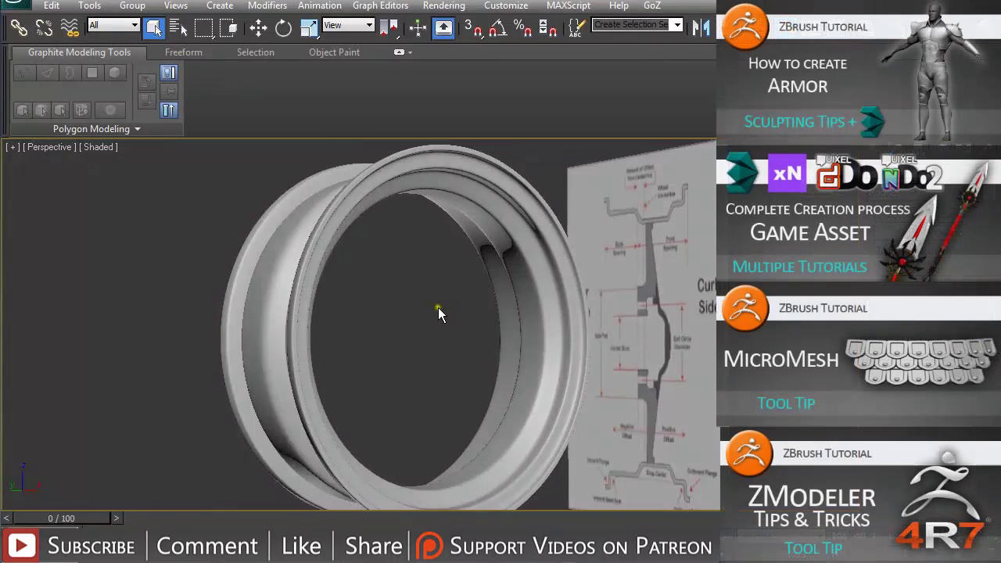
pyautogui.scroll(-3, 439, 310)
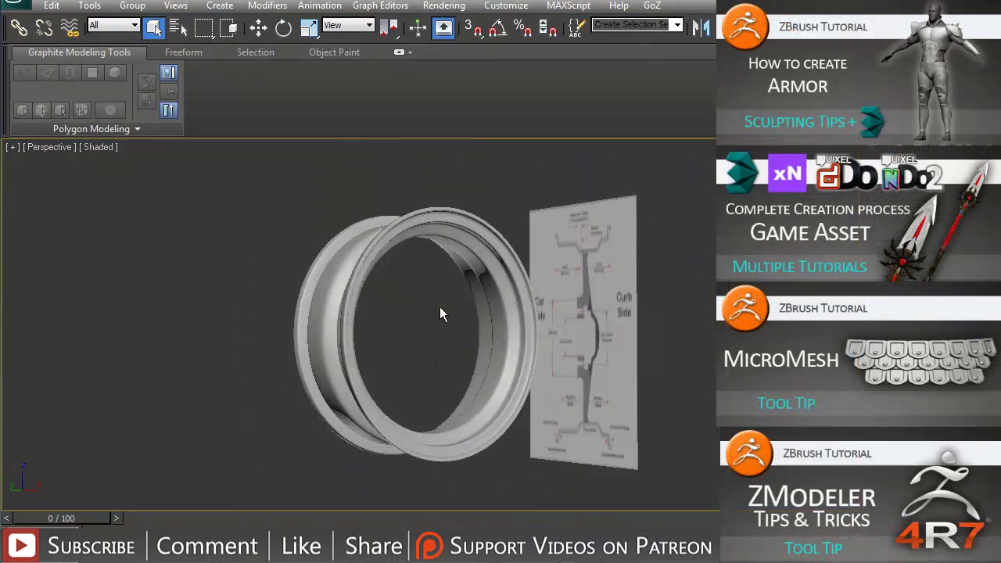